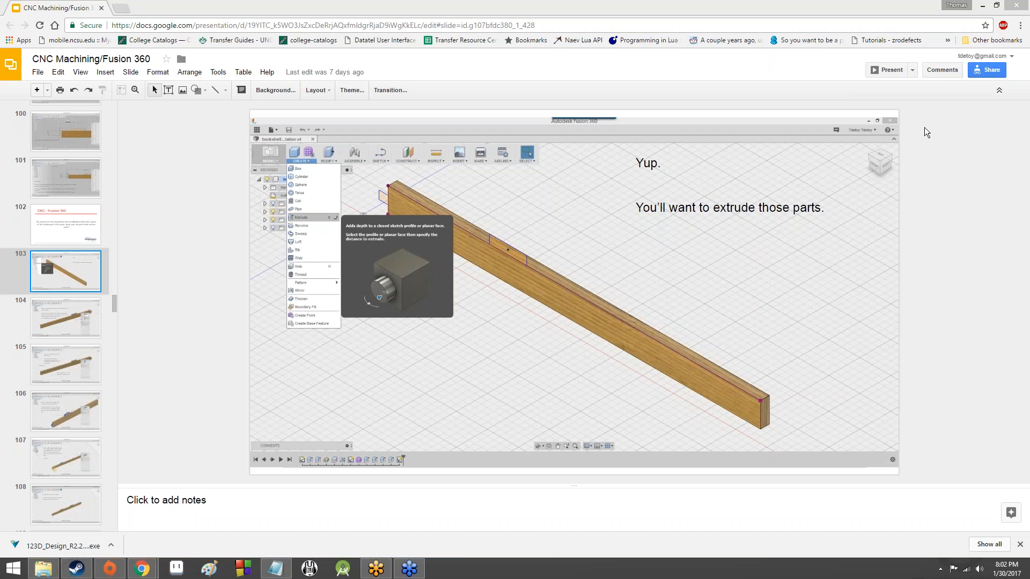
Go back through the presentation's slides to slide 93 on setting the tab height to "Kick / 3"
left_click(52, 121)
scroll(51, 128, "up", 3)
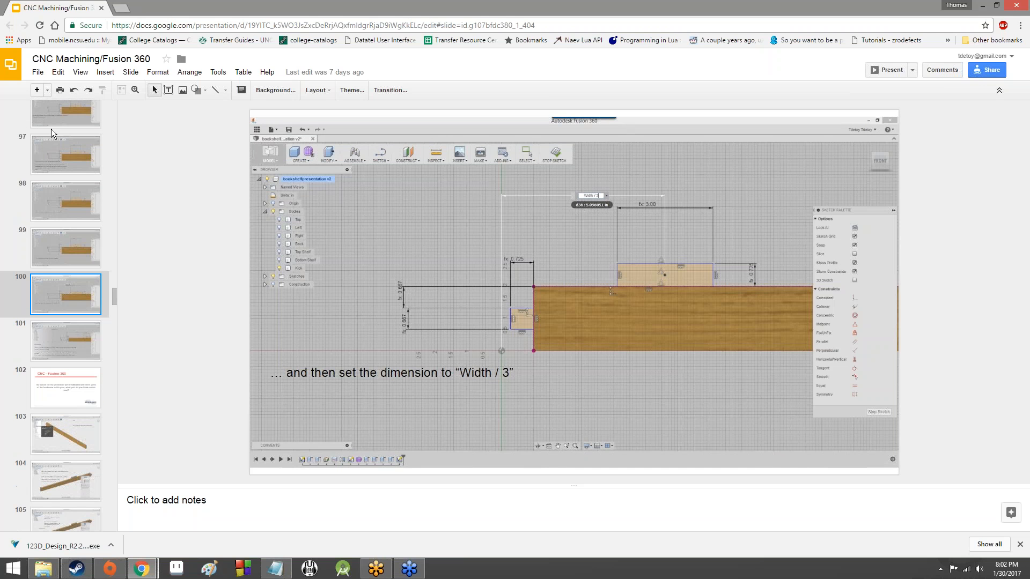
left_click(43, 150)
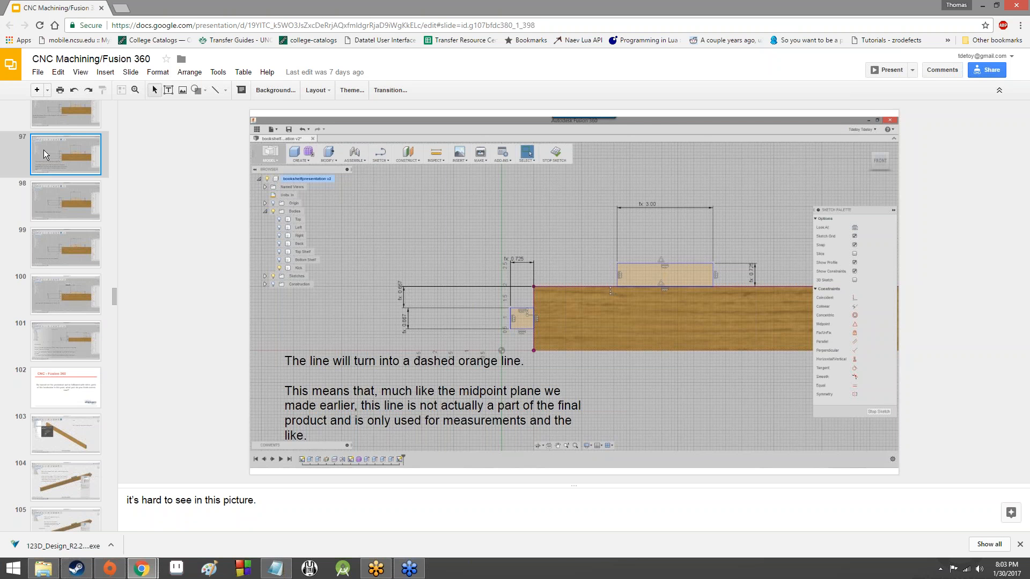
key("Up")
key("Up")
key("Up")
key("Up")
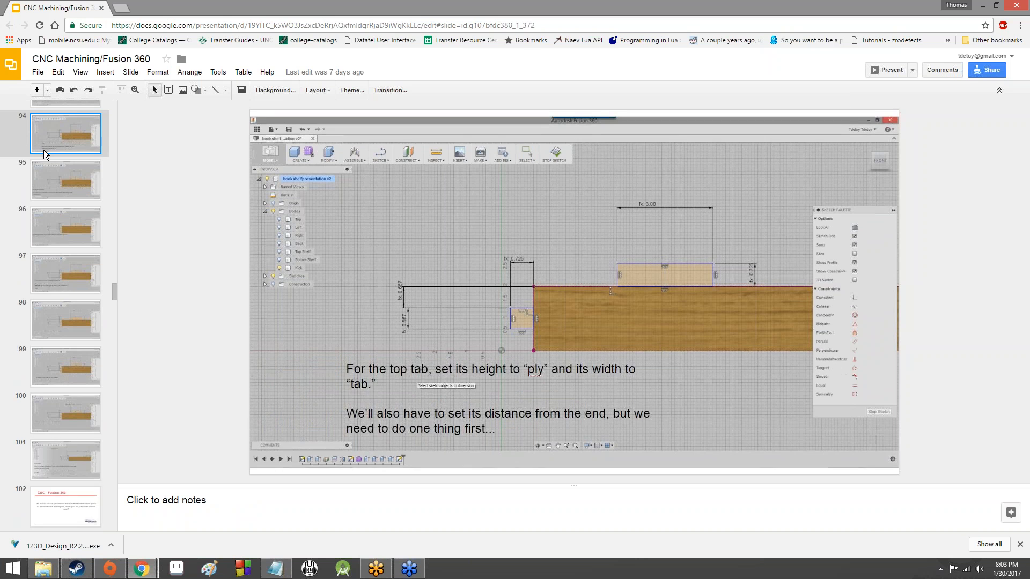
key("Down")
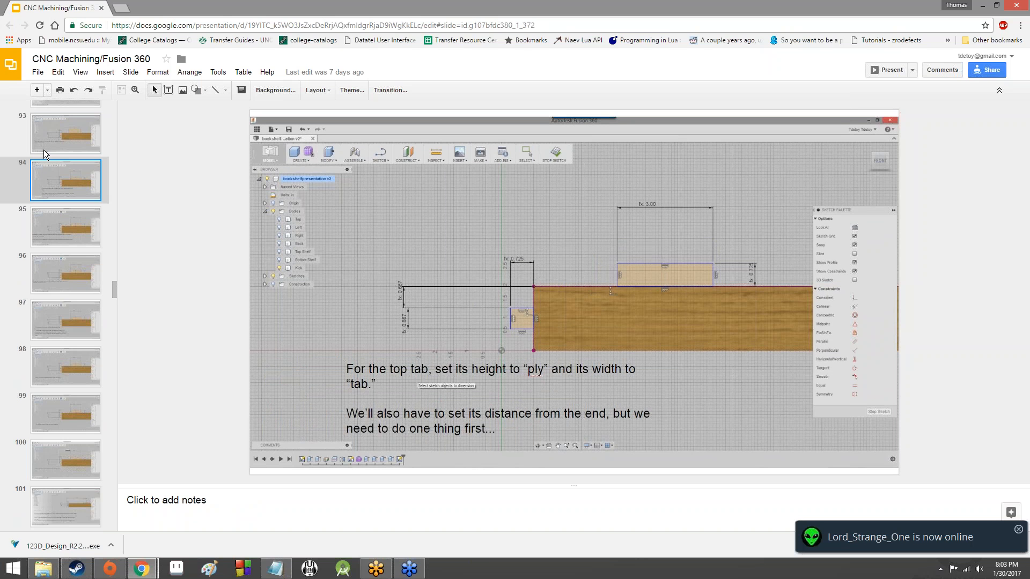
key("Up")
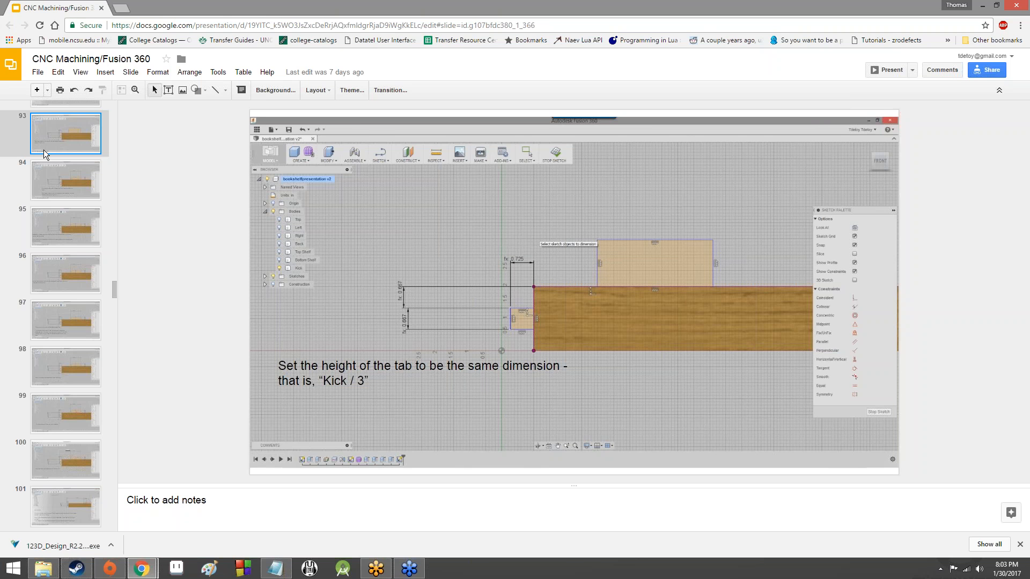
Uncover the desktop and launch Autodesk Fusion 360
double_click(271, 7)
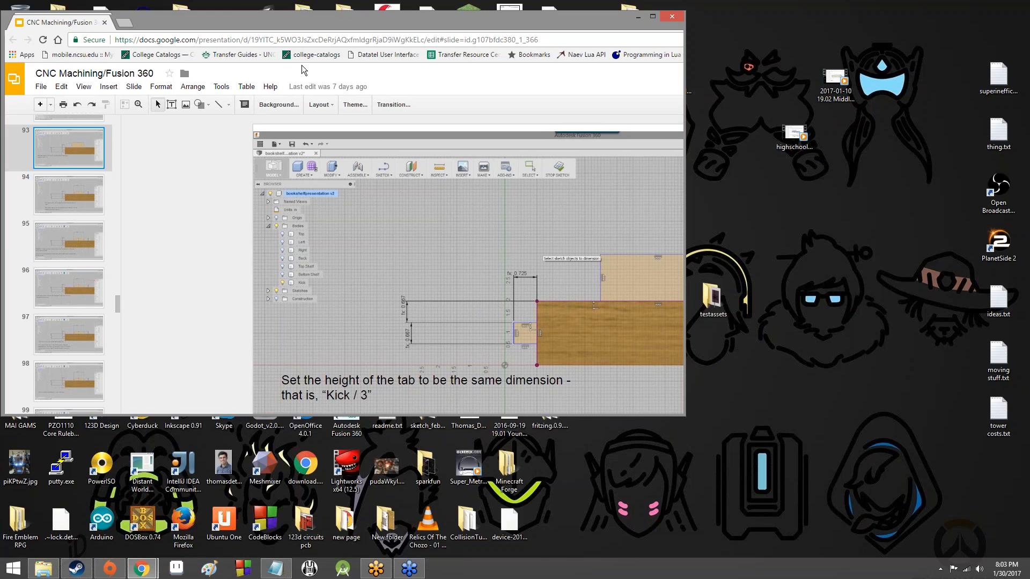
left_click_drag(666, 153, 539, 0)
double_click(346, 415)
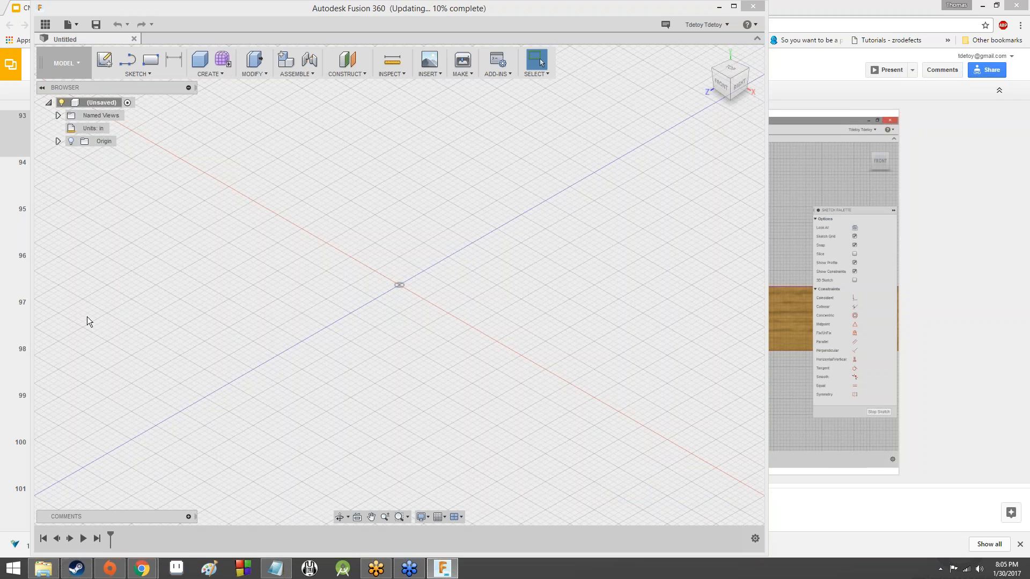
Open the bookshelf2017 design from the recent data and close the empty Untitled document
left_click(45, 23)
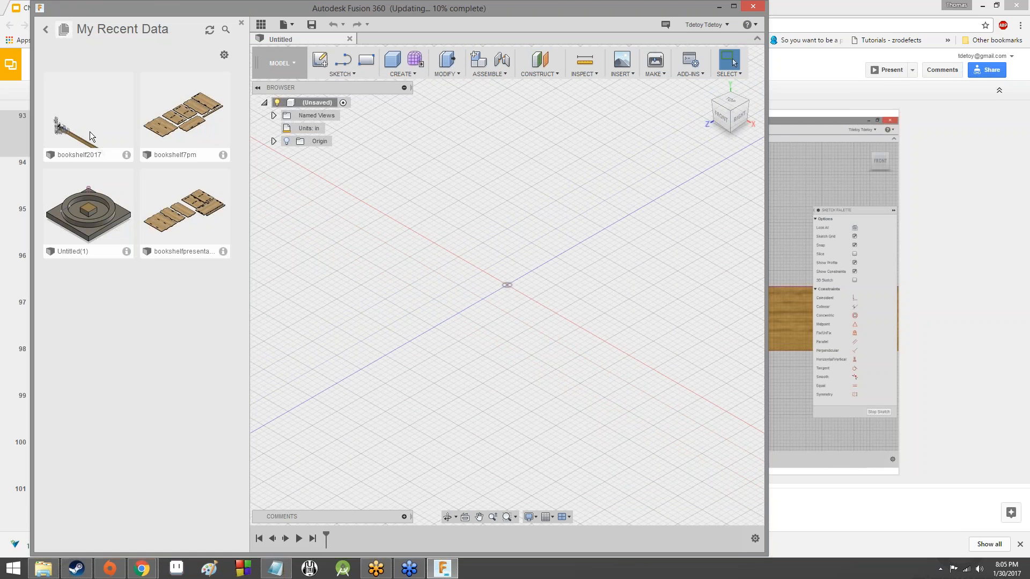
double_click(90, 136)
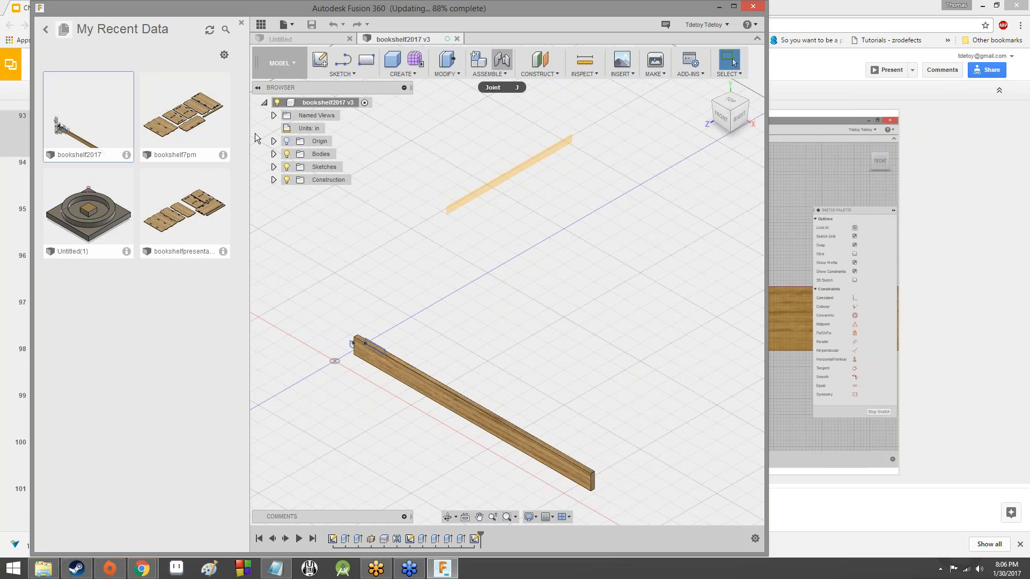
left_click(349, 38)
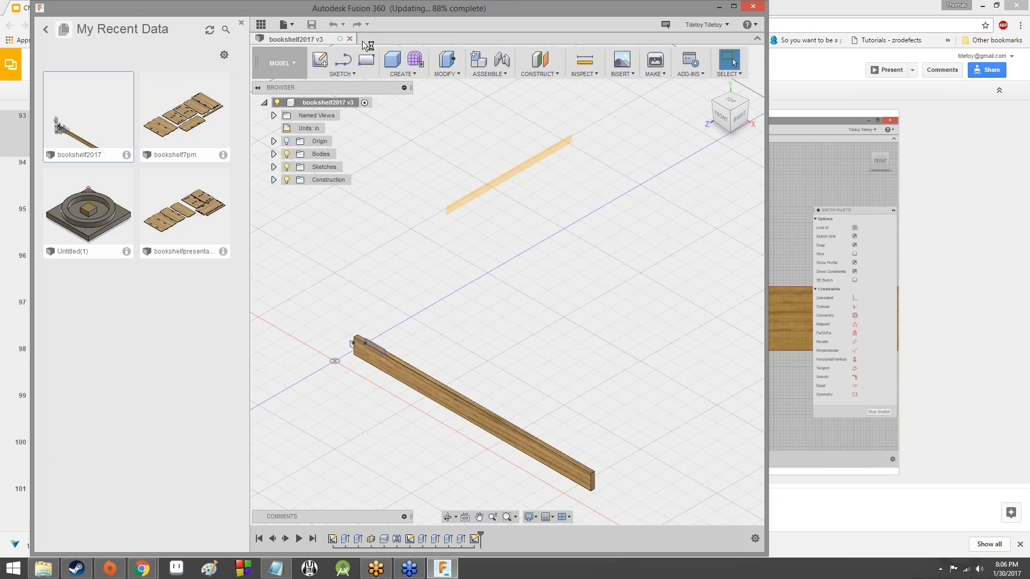
left_click(242, 24)
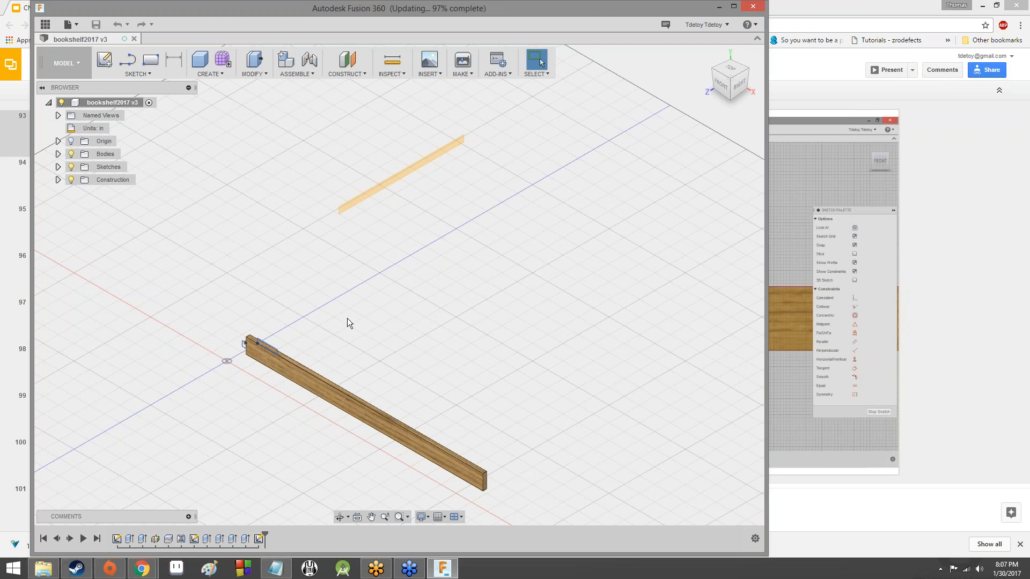
Open Sketch3, which holds the kick board's tab profiles, for editing
left_click(292, 393)
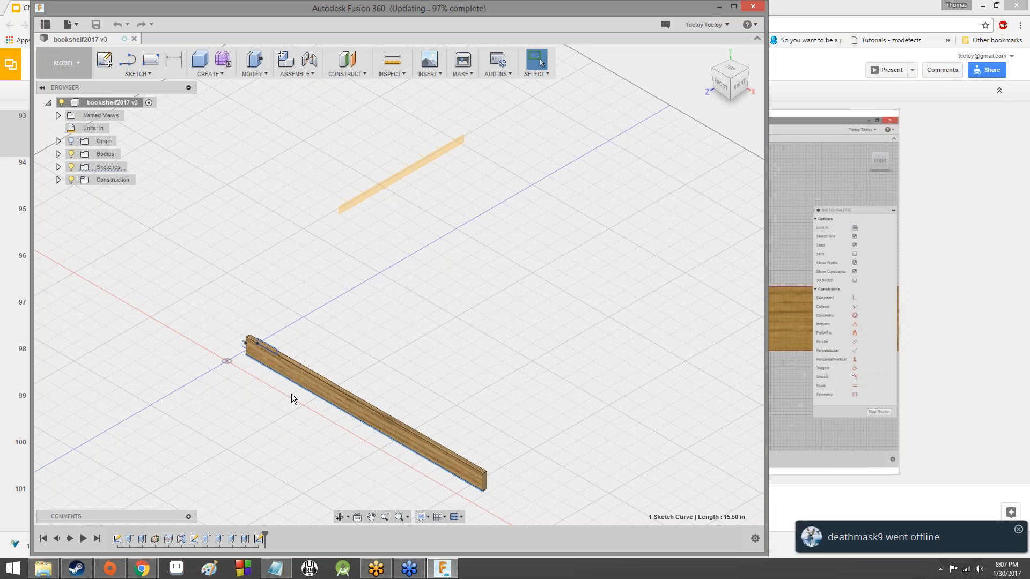
scroll(291, 391, "down", 5)
scroll(288, 378, "up", 5)
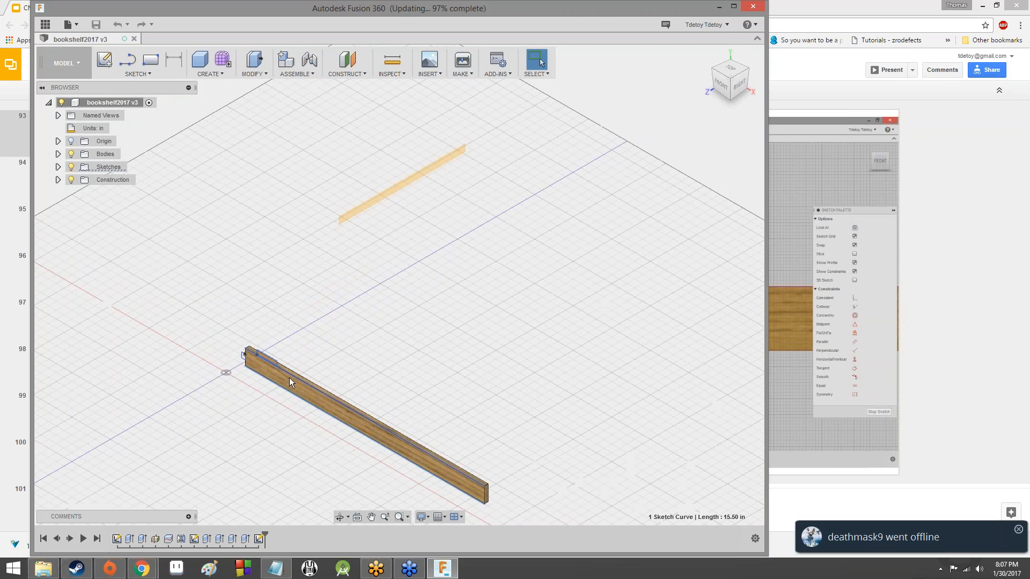
scroll(289, 378, "up", 5)
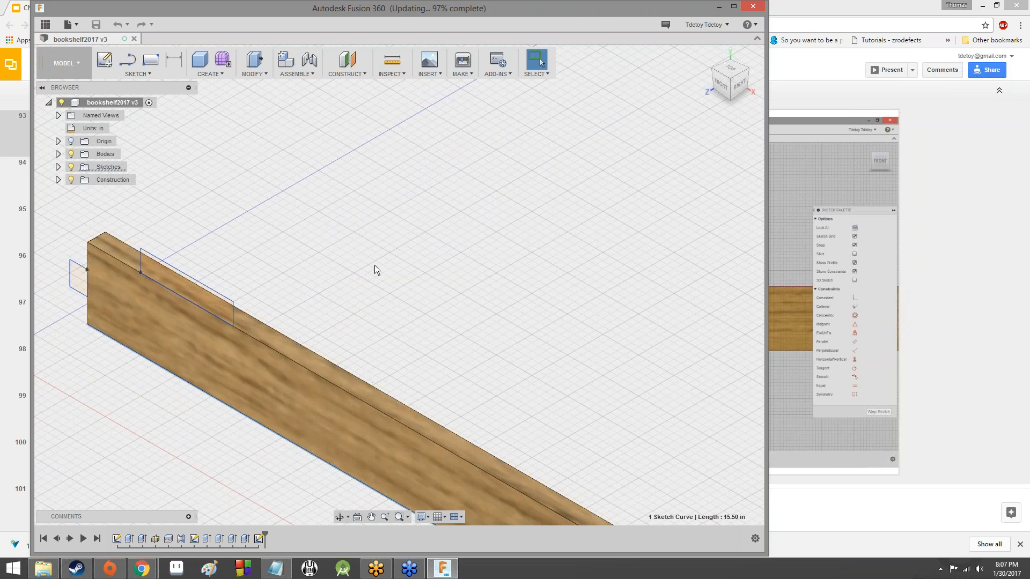
scroll(454, 191, "down", 4)
scroll(483, 179, "up", 5)
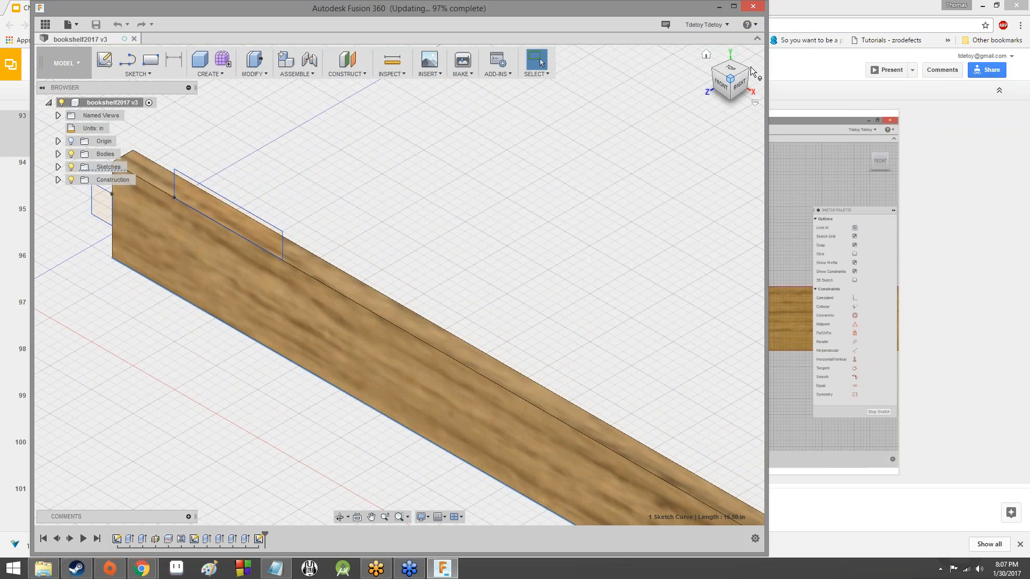
mouse_move(751, 70)
left_mouse_down()
mouse_move(768, 55)
mouse_move(759, 72)
left_mouse_up()
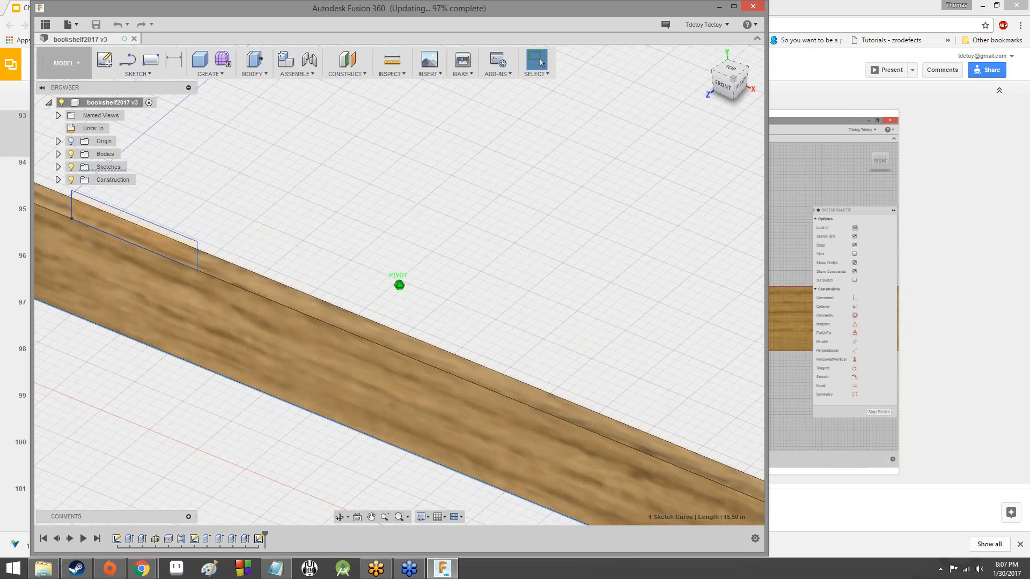
left_click(57, 167)
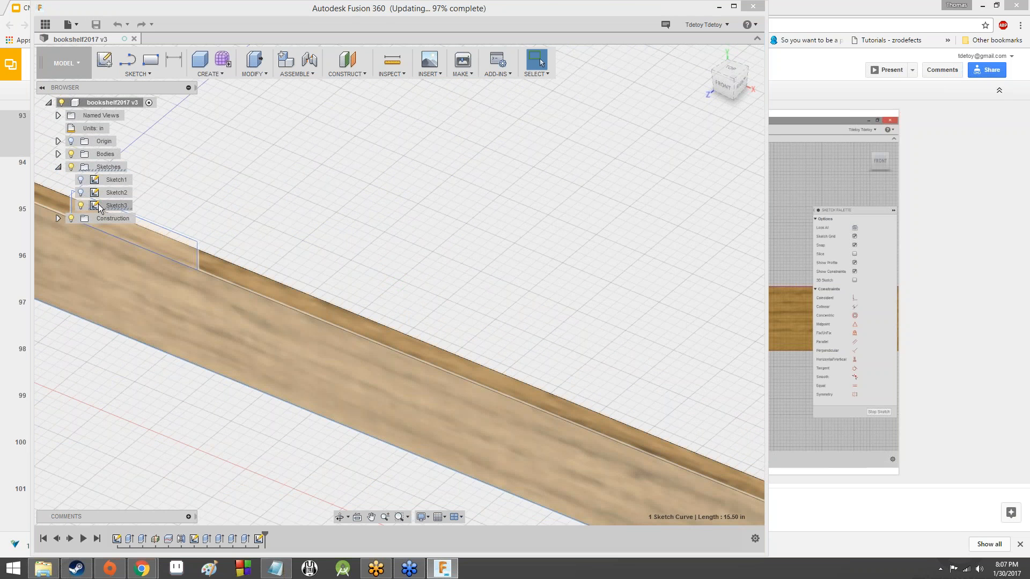
double_click(97, 209)
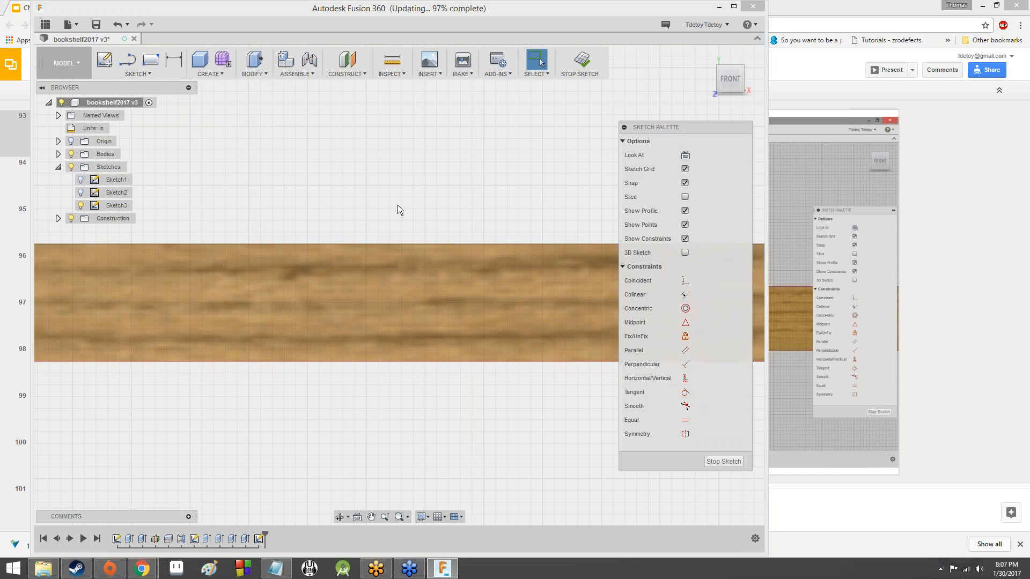
Examine the end tab and top tab profiles near the end of the kick board in the open sketch
scroll(398, 205, "down", 5)
scroll(393, 232, "down", 5)
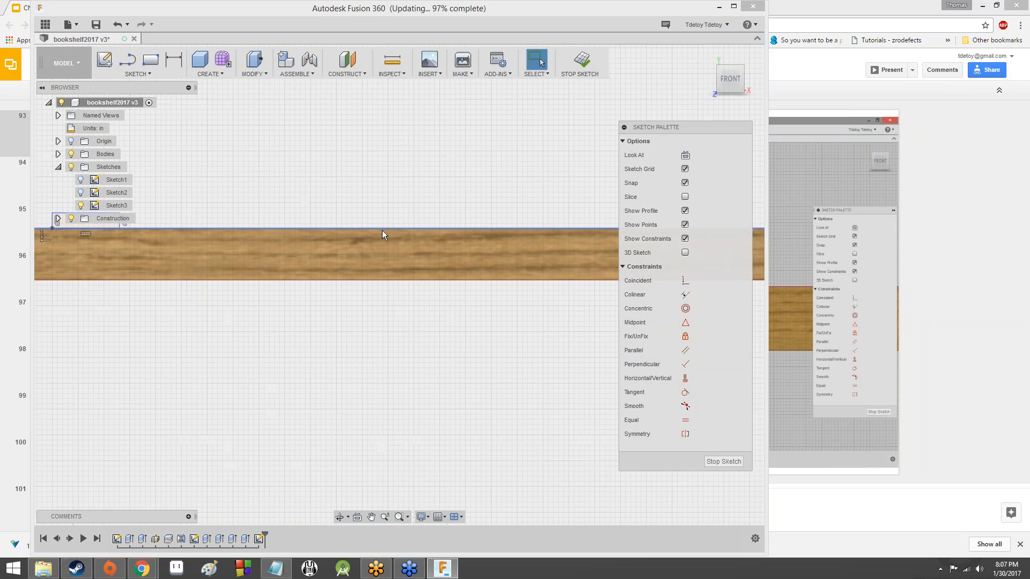
middle_click_drag(243, 193, 389, 217)
scroll(389, 217, "up", 5)
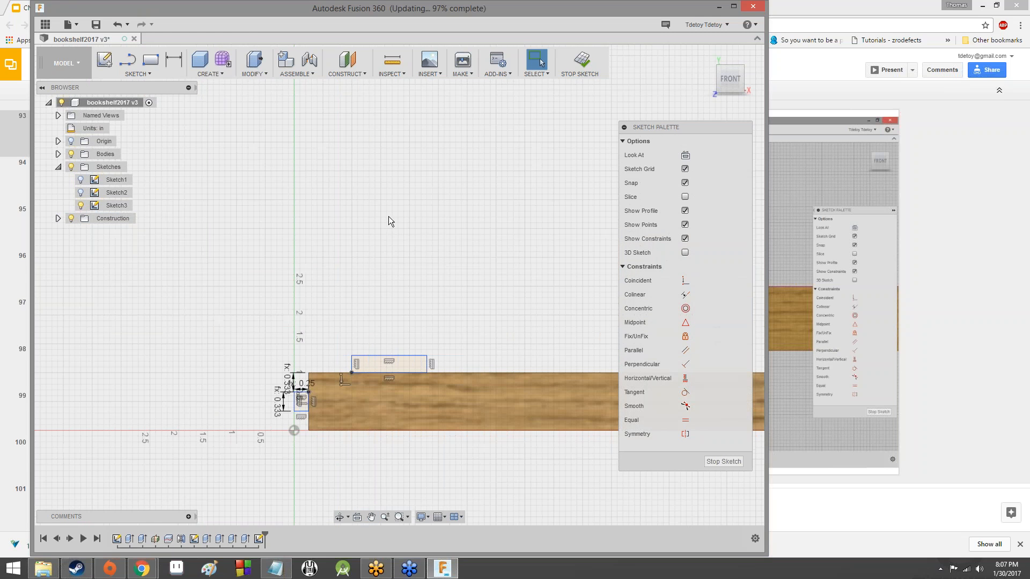
scroll(381, 296, "up", 5)
scroll(382, 296, "down", 1)
mouse_move(383, 336)
middle_mouse_down()
mouse_move(388, 205)
mouse_move(366, 142)
middle_mouse_up()
scroll(390, 209, "up", 6)
scroll(388, 227, "down", 1)
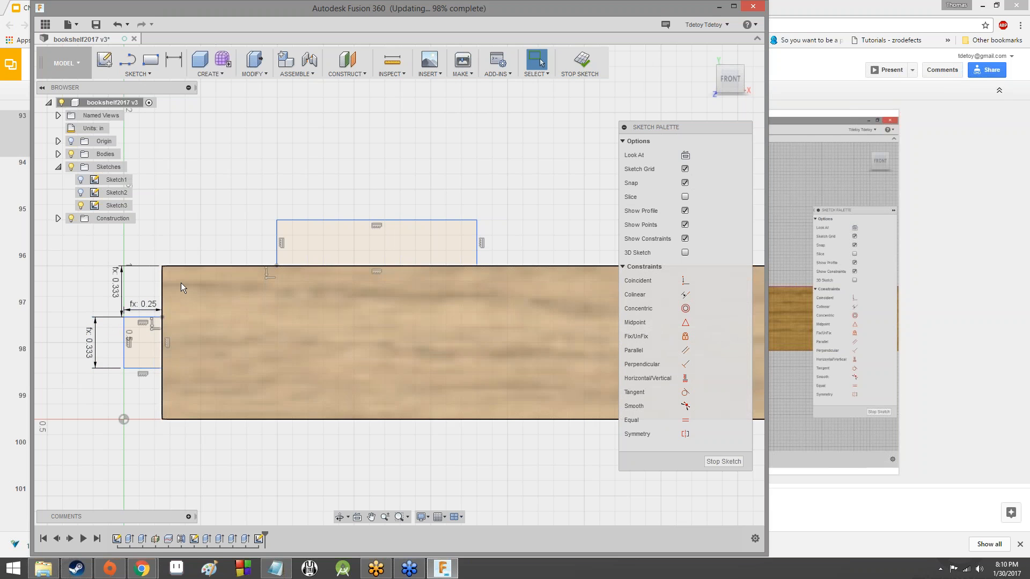
Dimension the top tab's height with the parameter Ply, consulting slide 94 of the Google Slides presentation for the instructions
left_click(179, 66)
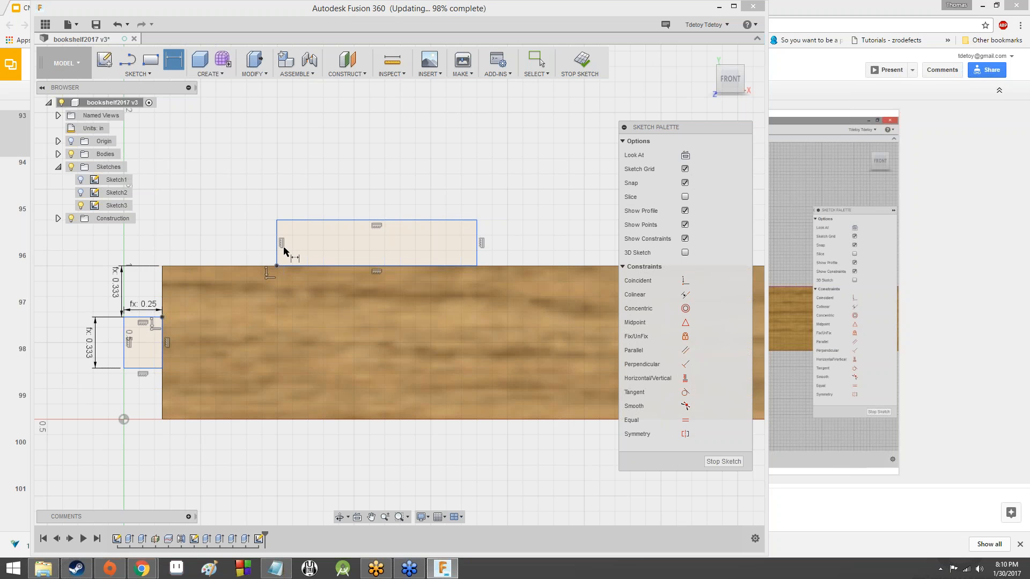
left_click(783, 110)
scroll(78, 156, "up", 2)
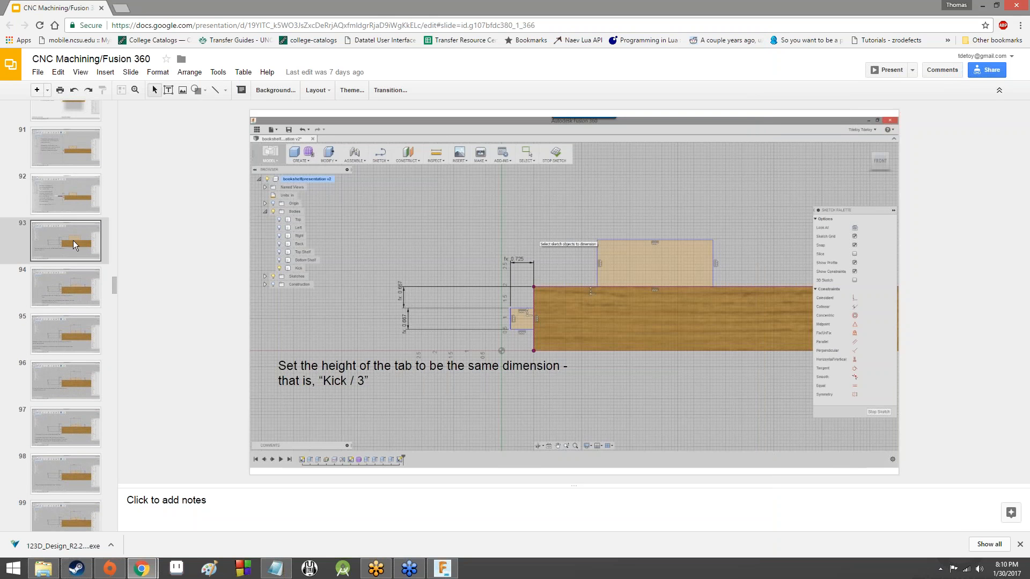
left_click(66, 271)
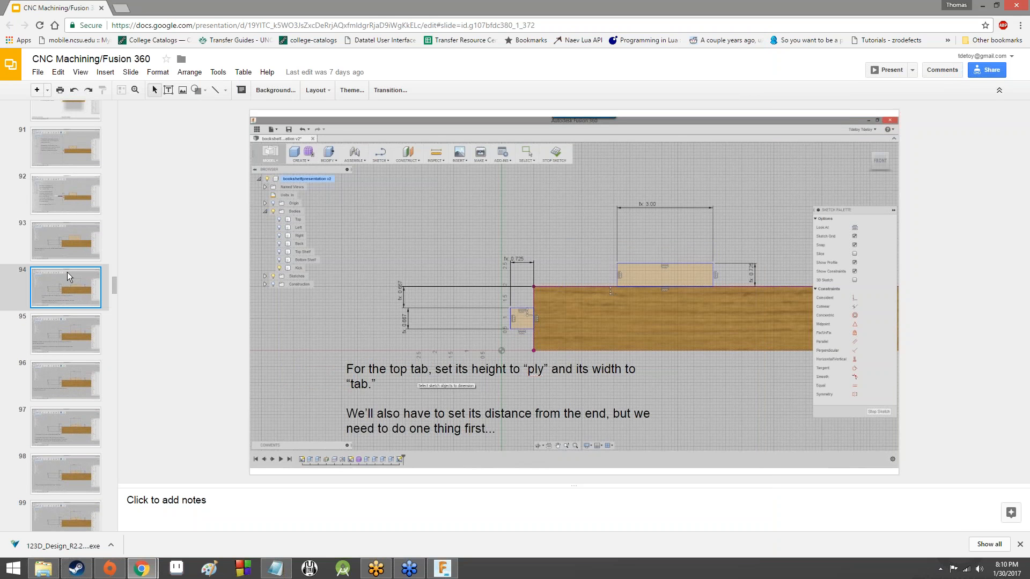
key("alt+Tab")
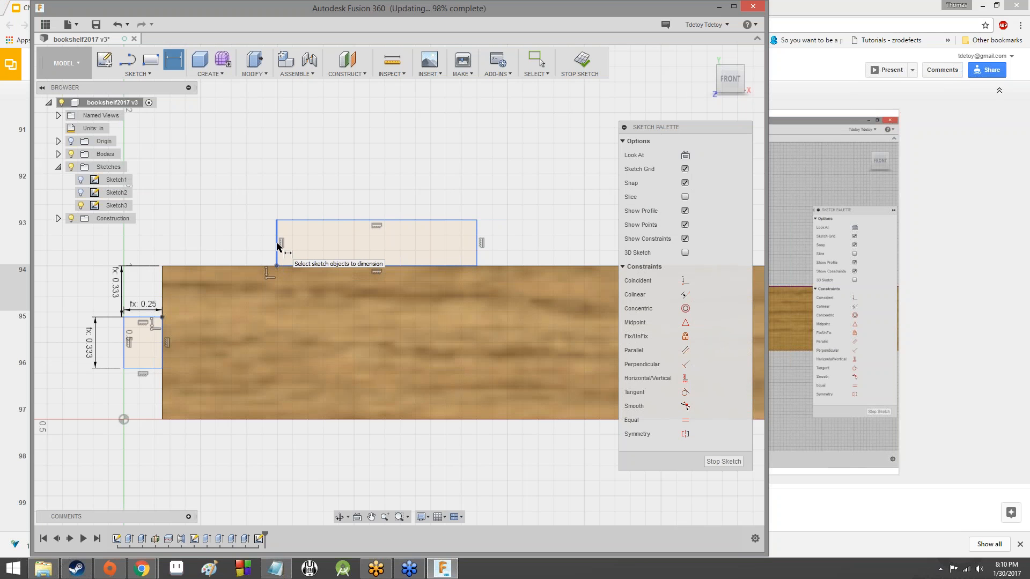
left_click(277, 246)
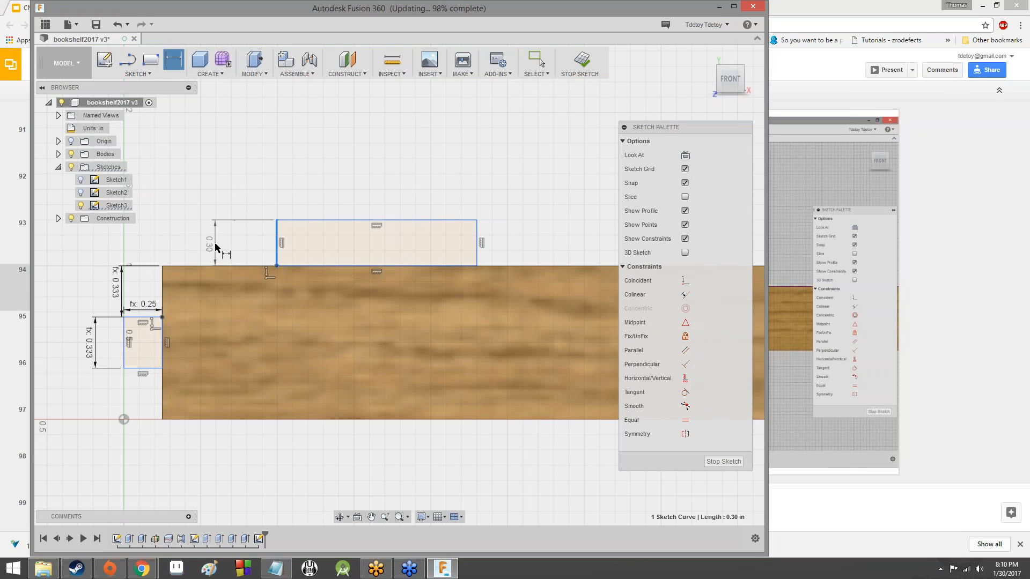
left_click(215, 244)
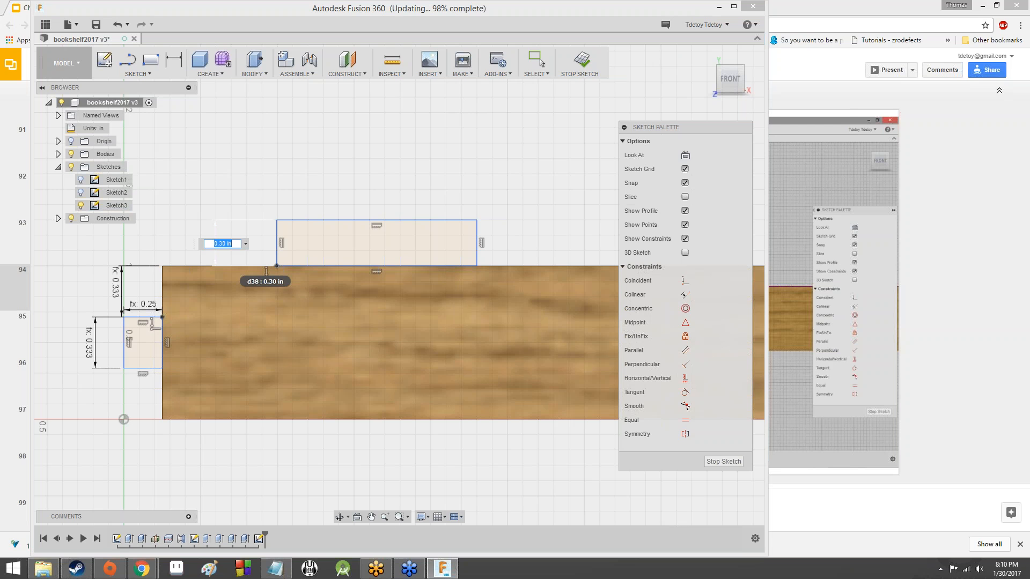
type("Ply")
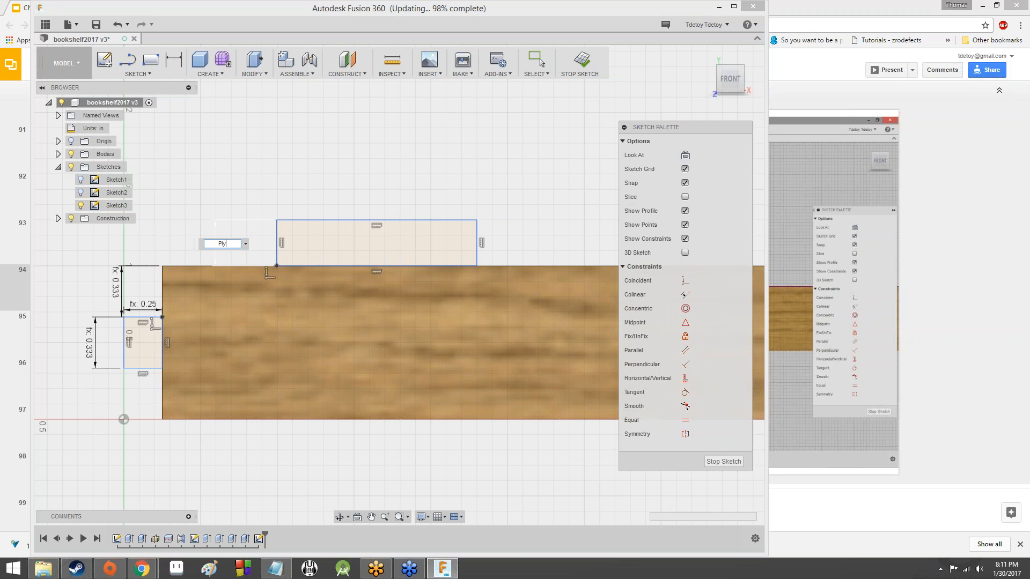
key("alt+Tab")
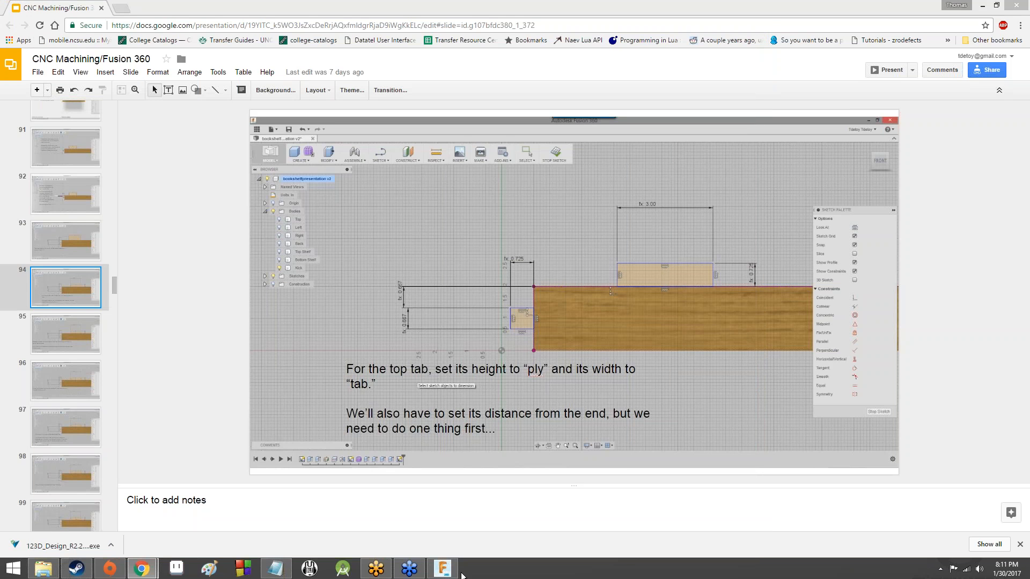
left_click(452, 572)
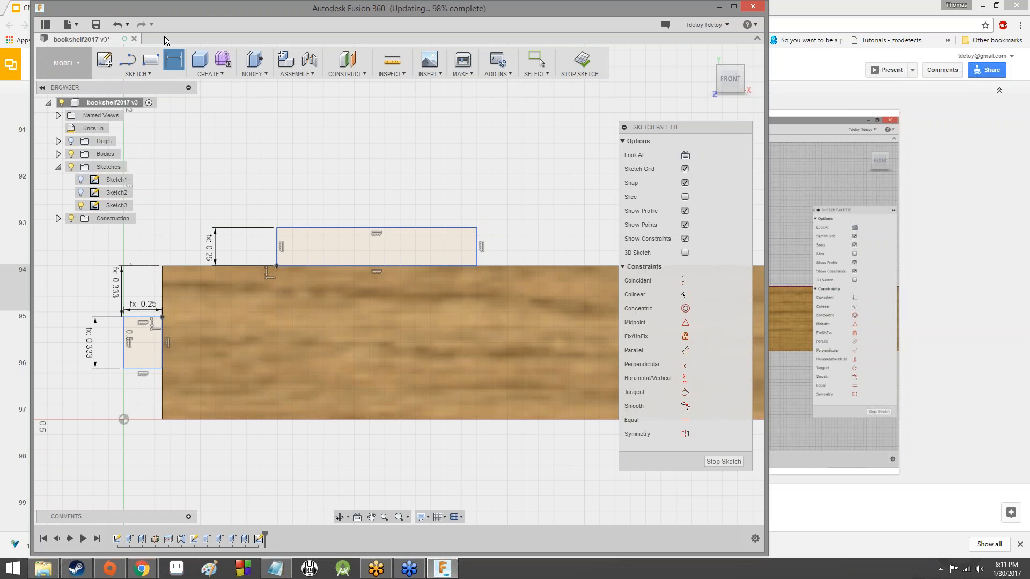
Dimension the top tab's width with the user parameter Tab
left_click(386, 228)
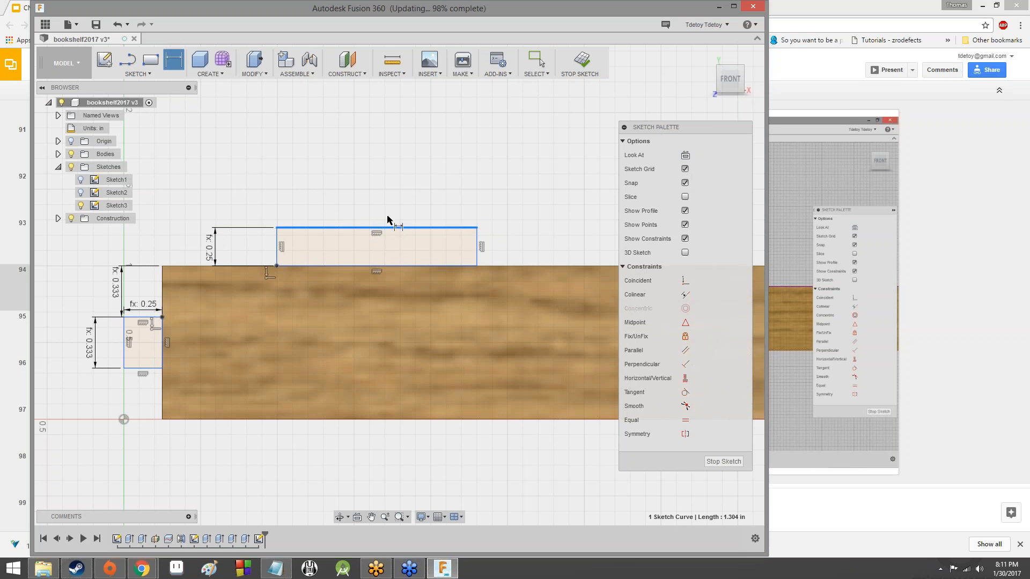
left_click(421, 185)
type("T")
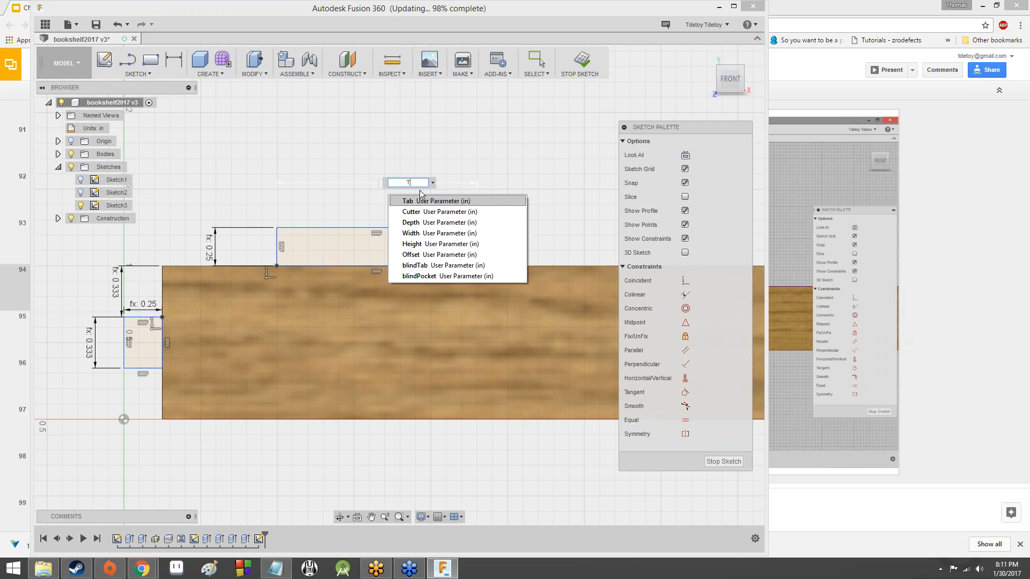
type("ab")
key("Return")
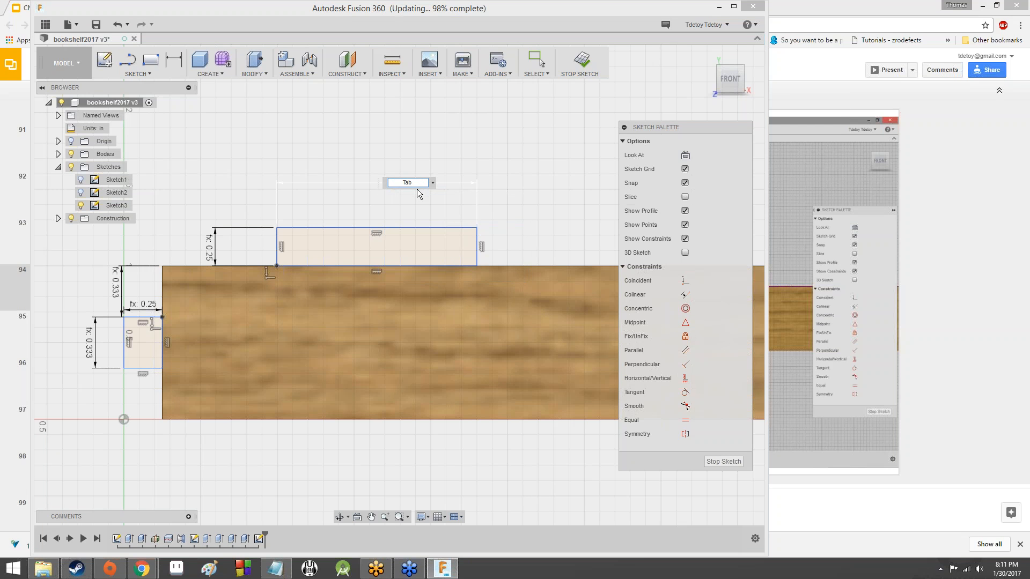
key("Return")
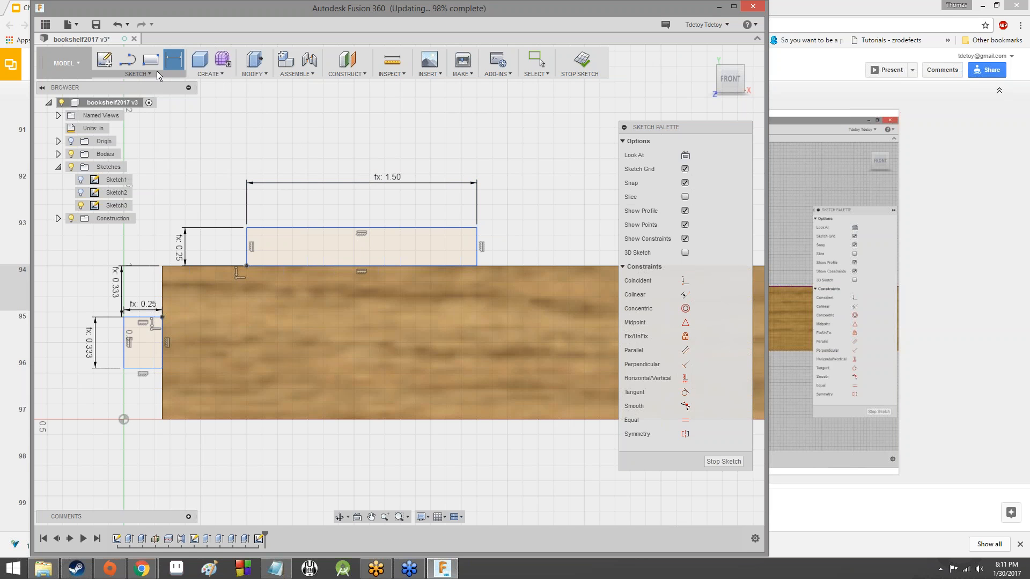
Draw a vertical line joining the midpoints of the top tab's two long edges and convert it to a construction line
left_click(127, 60)
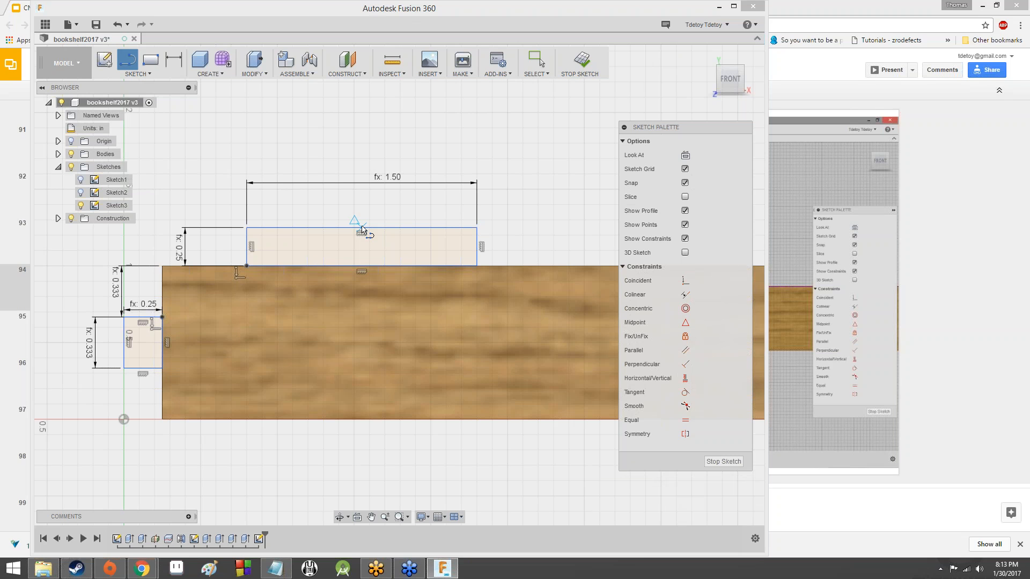
left_click(362, 228)
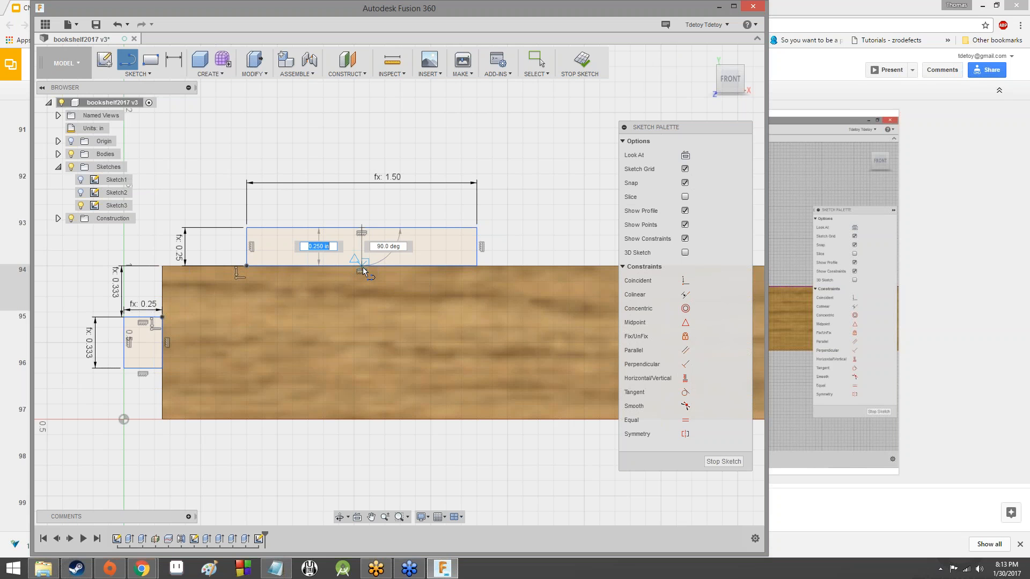
key("Return")
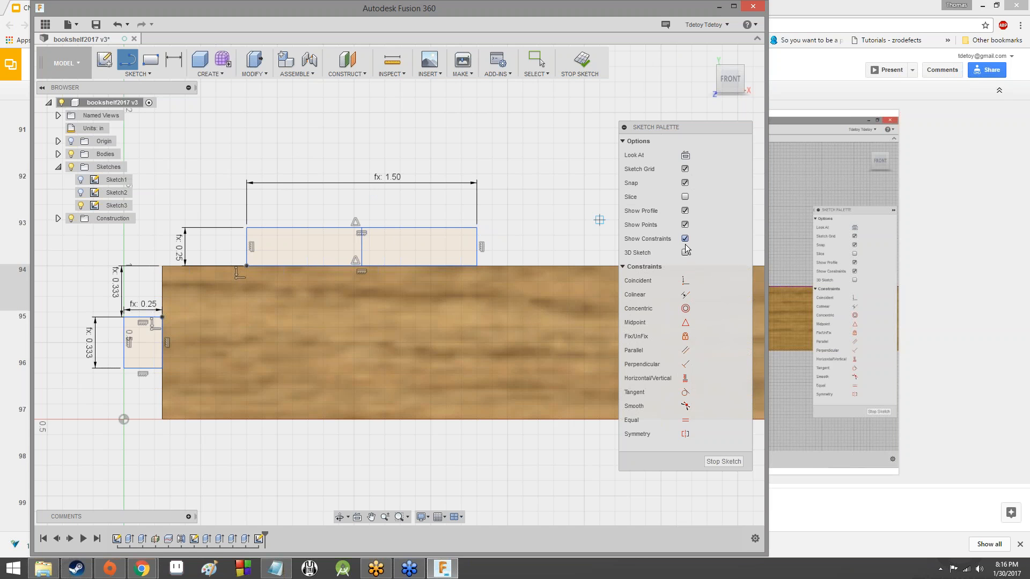
key("Escape")
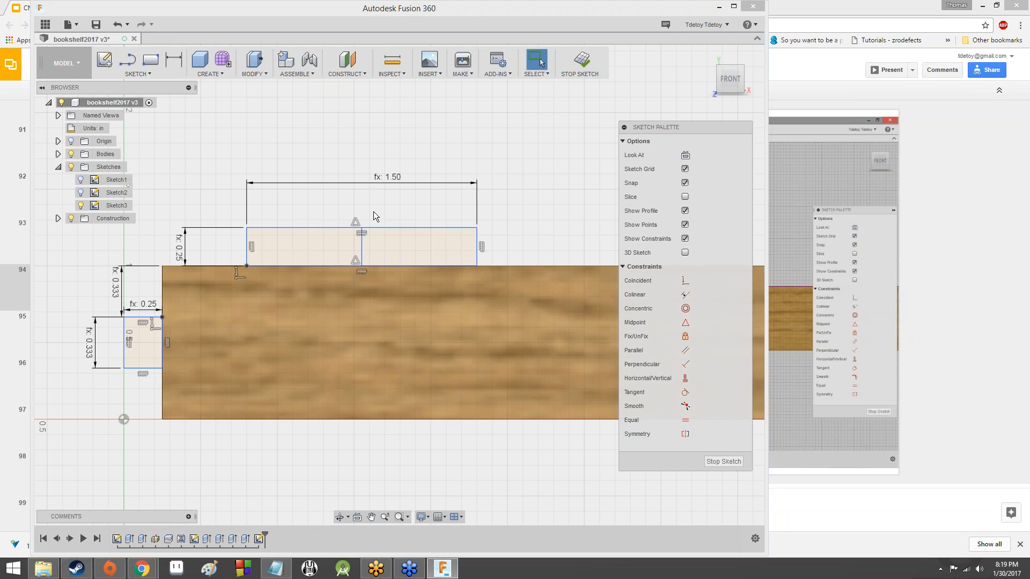
left_click(362, 249)
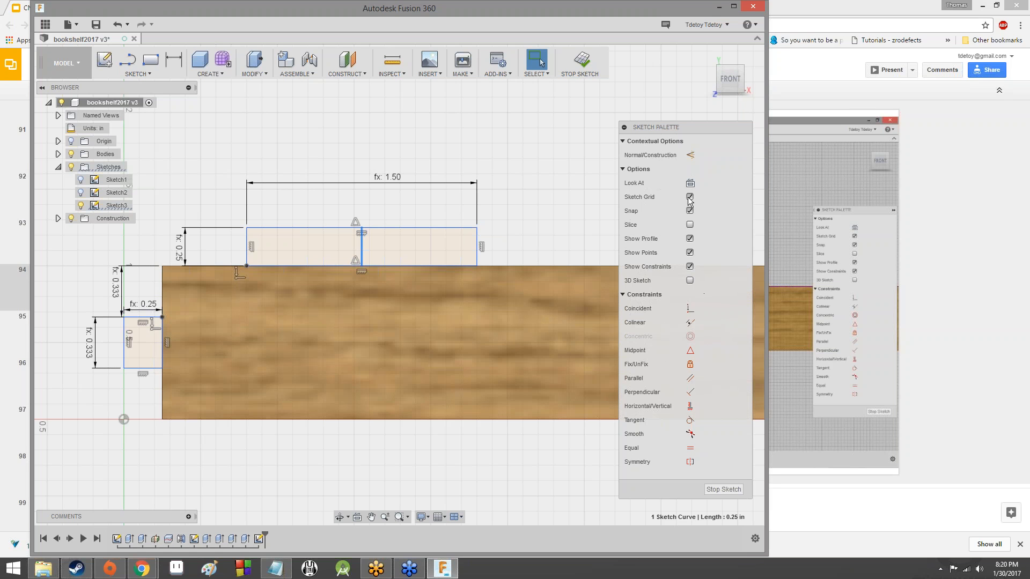
left_click(690, 155)
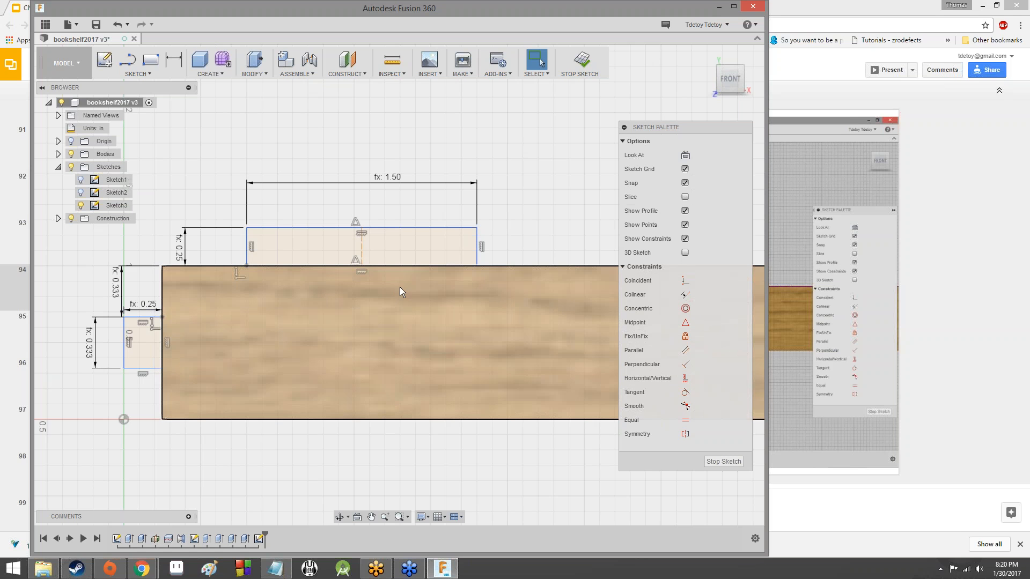
Examine the construction midline inside the top tab and its midpoint constraints on the tab's long edges
scroll(440, 159, "up", 2)
scroll(437, 172, "down", 8)
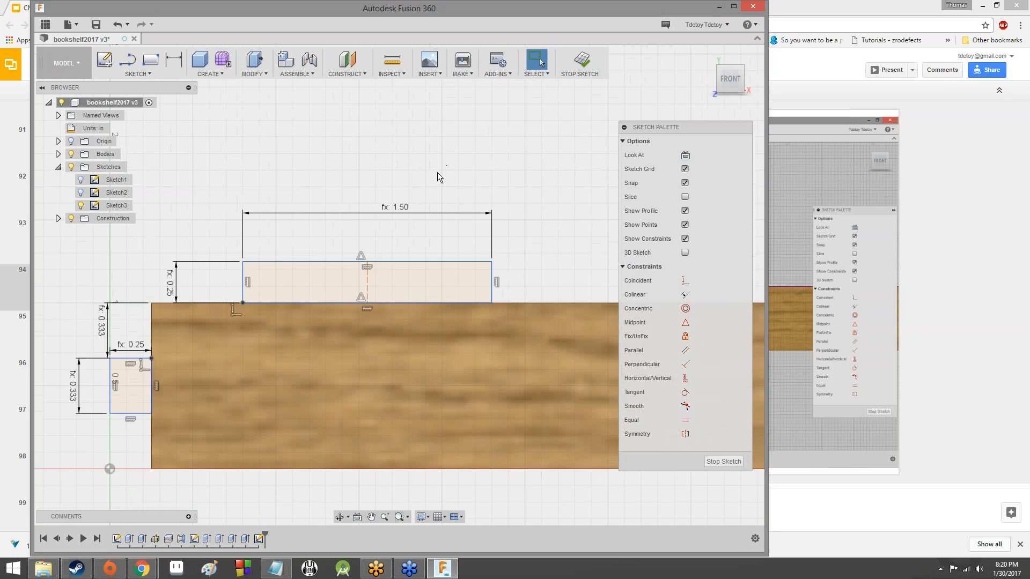
scroll(455, 178, "down", 5)
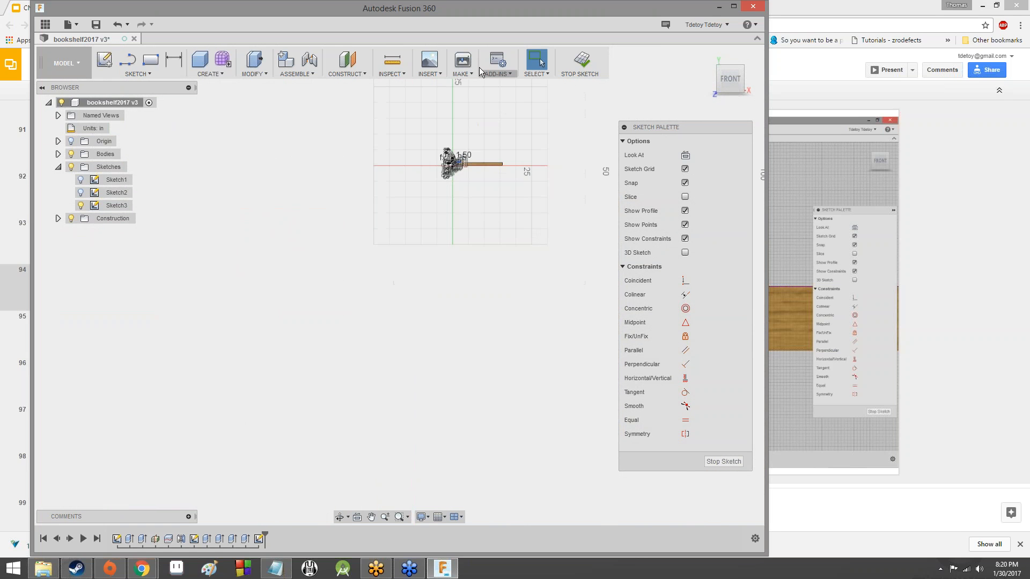
scroll(468, 141, "up", 10)
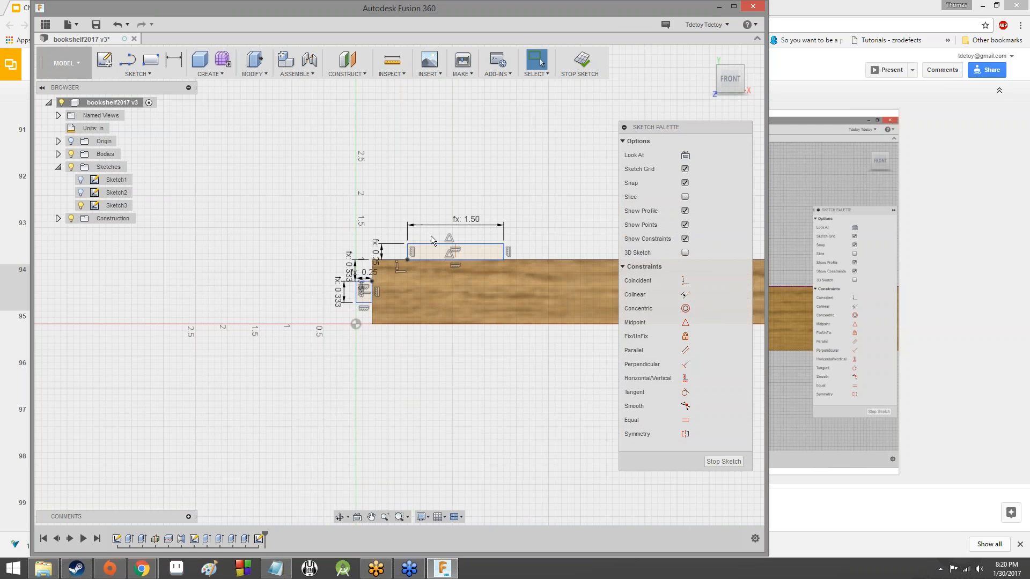
scroll(480, 228, "down", 8)
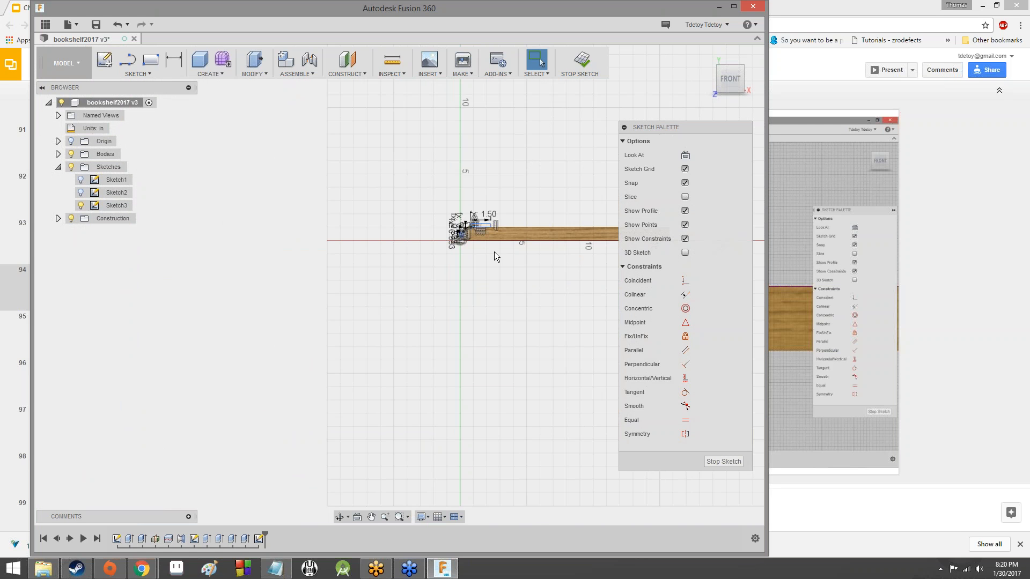
scroll(483, 211, "down", 5)
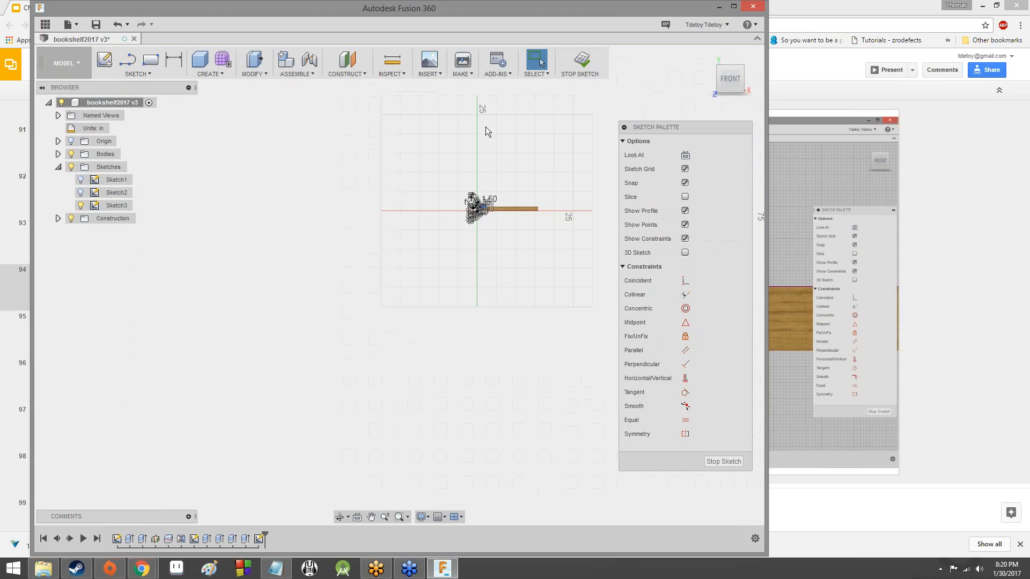
scroll(464, 205, "up", 10)
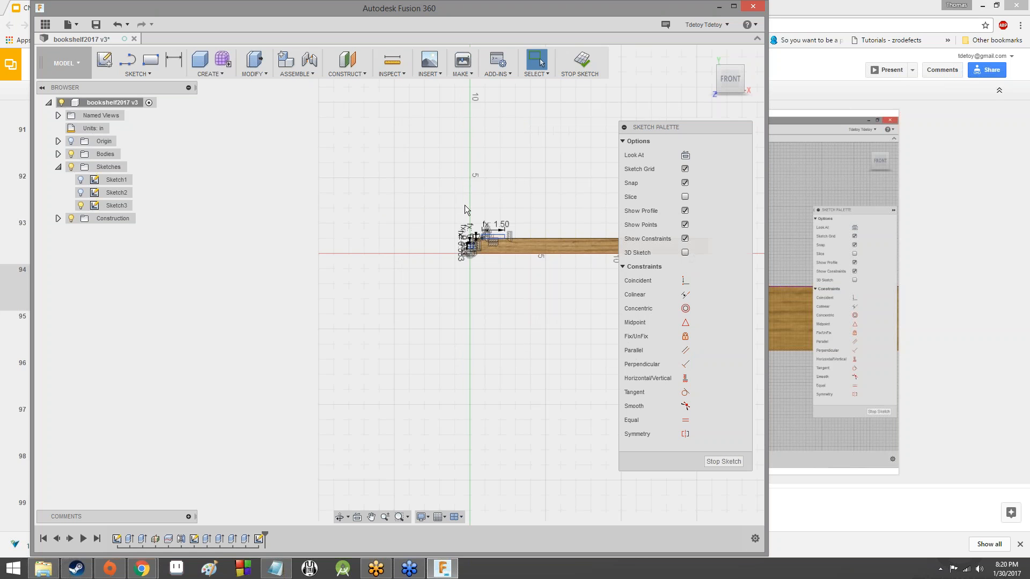
scroll(464, 207, "down", 1)
middle_click_drag(464, 207, 308, 119)
scroll(436, 266, "up", 6)
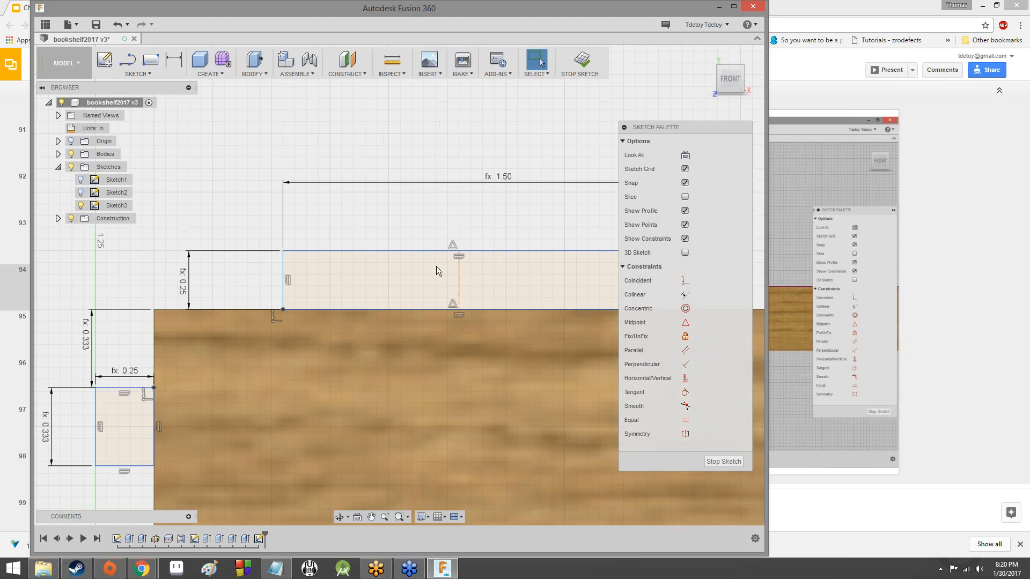
scroll(455, 281, "up", 2)
left_click(469, 268)
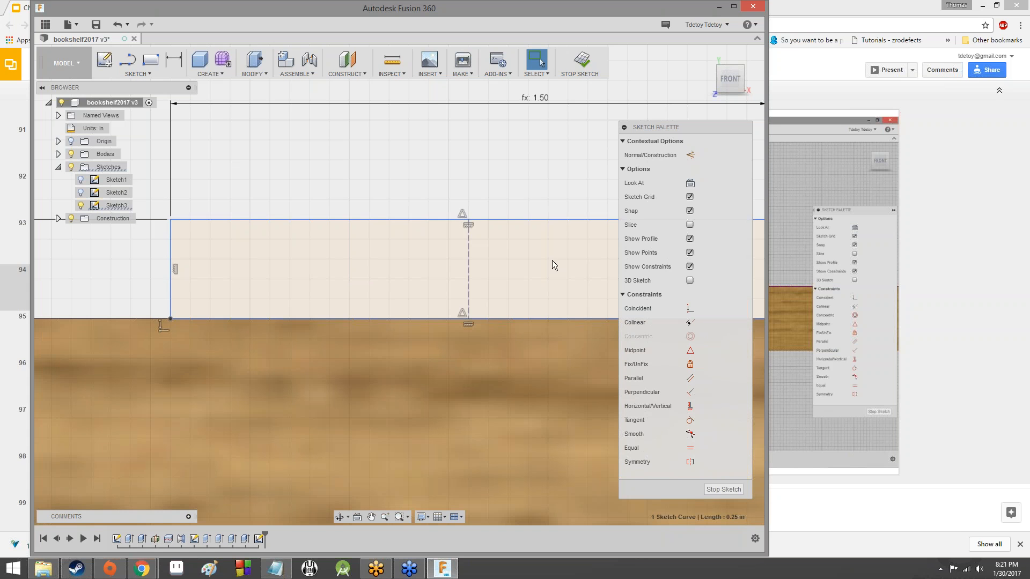
left_click(469, 183)
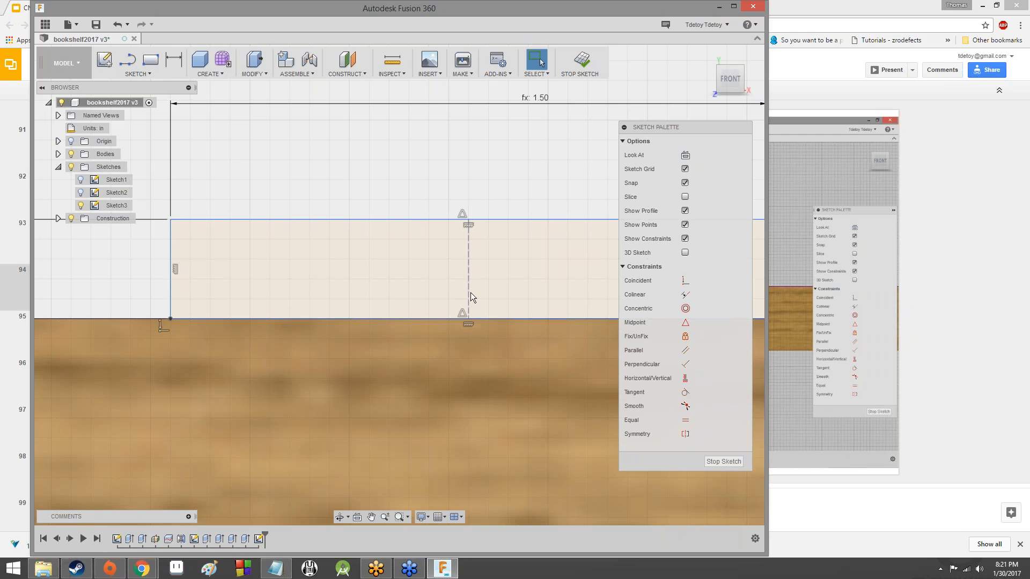
scroll(465, 314, "down", 8)
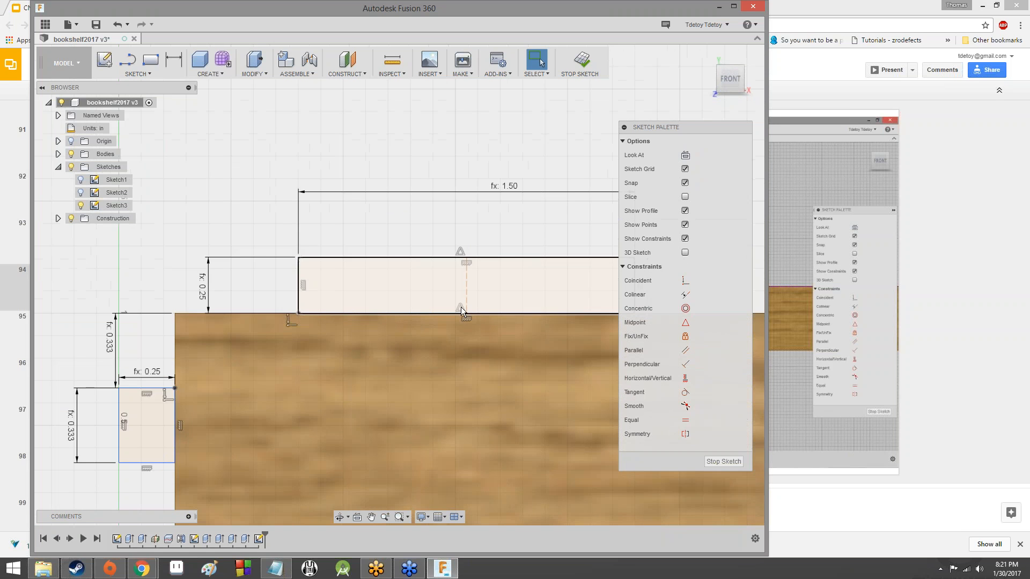
scroll(459, 313, "up", 5)
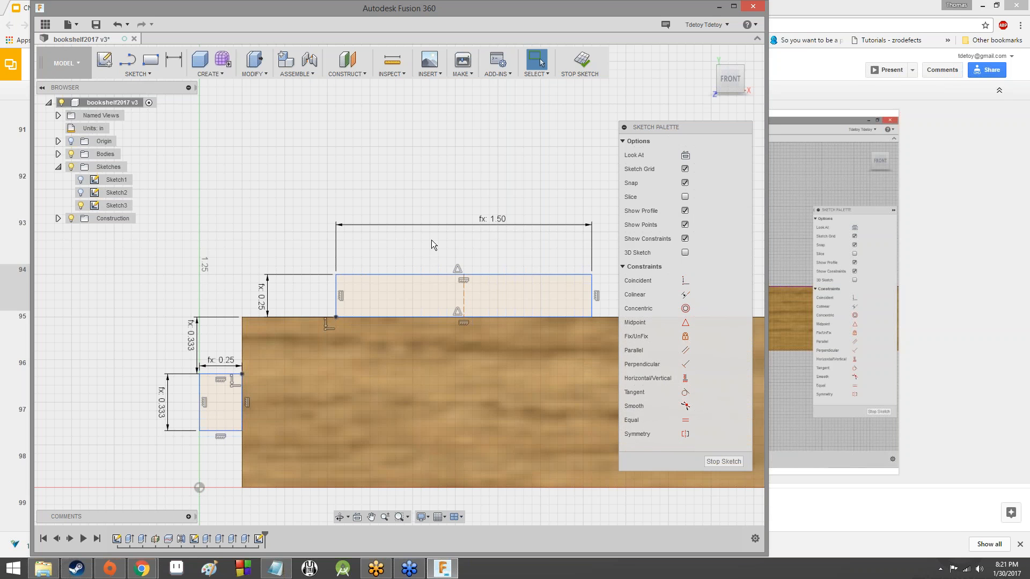
Switch to the Google Slides presentation and read slides 95 to 99 for how to position the top tab, returning to Fusion 360
left_click(847, 62)
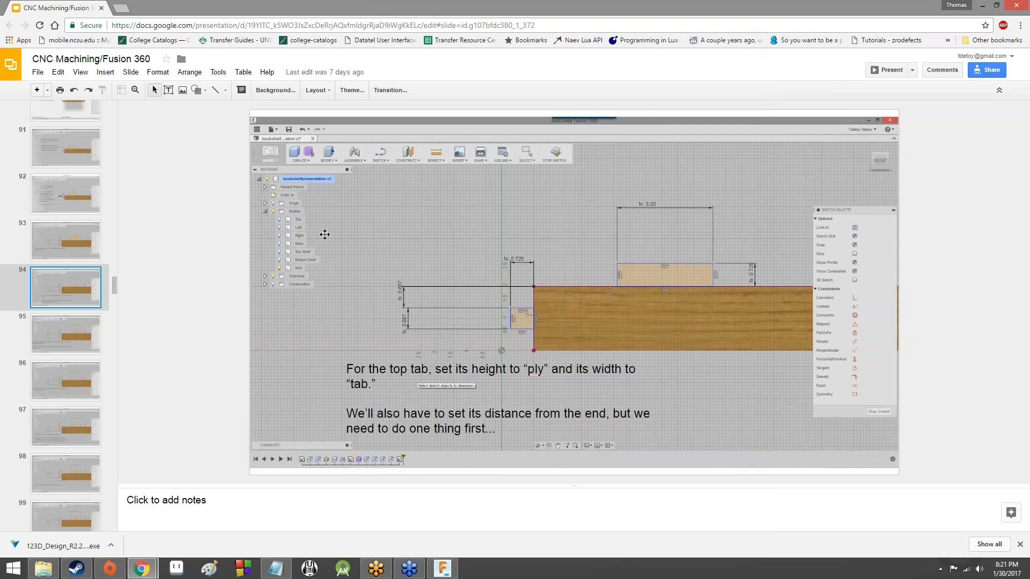
left_click(78, 326)
left_click(67, 396)
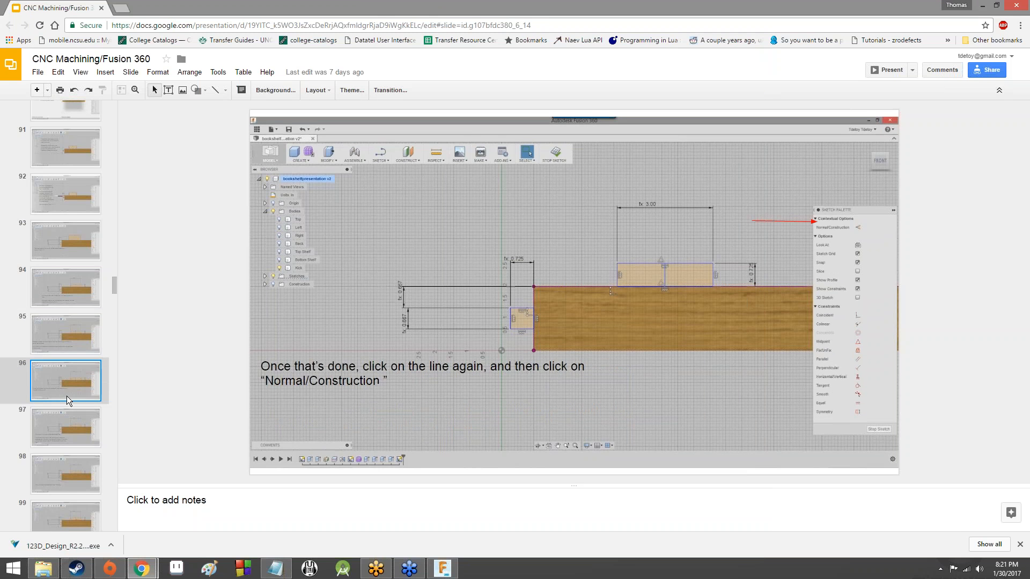
left_click(69, 437)
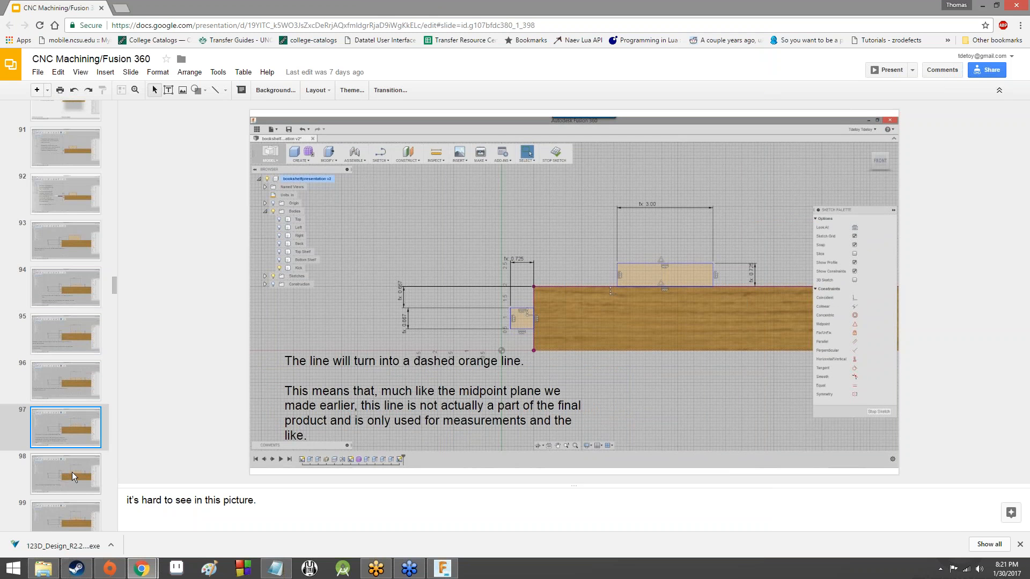
left_click(72, 472)
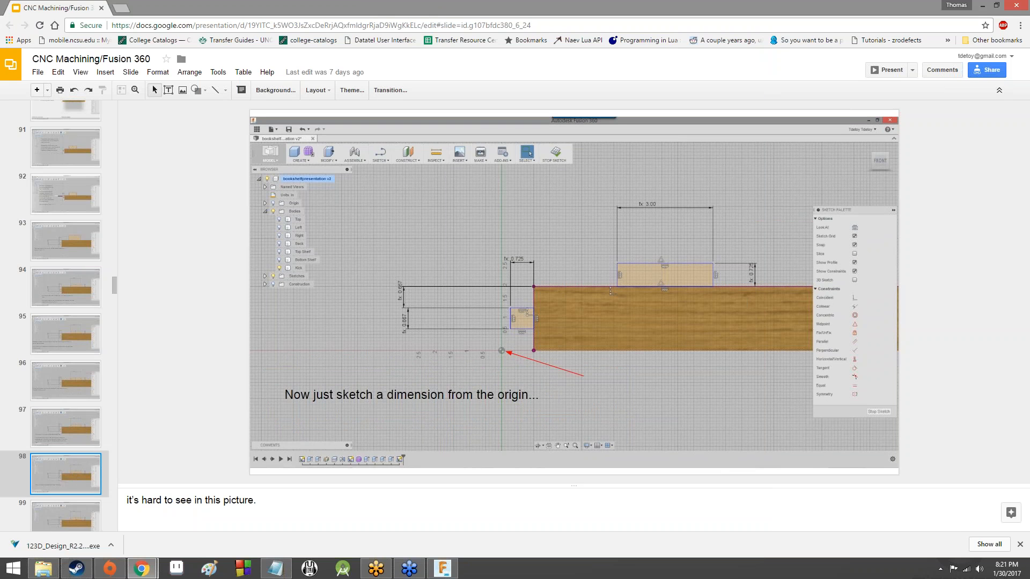
left_click(73, 500)
left_click(443, 569)
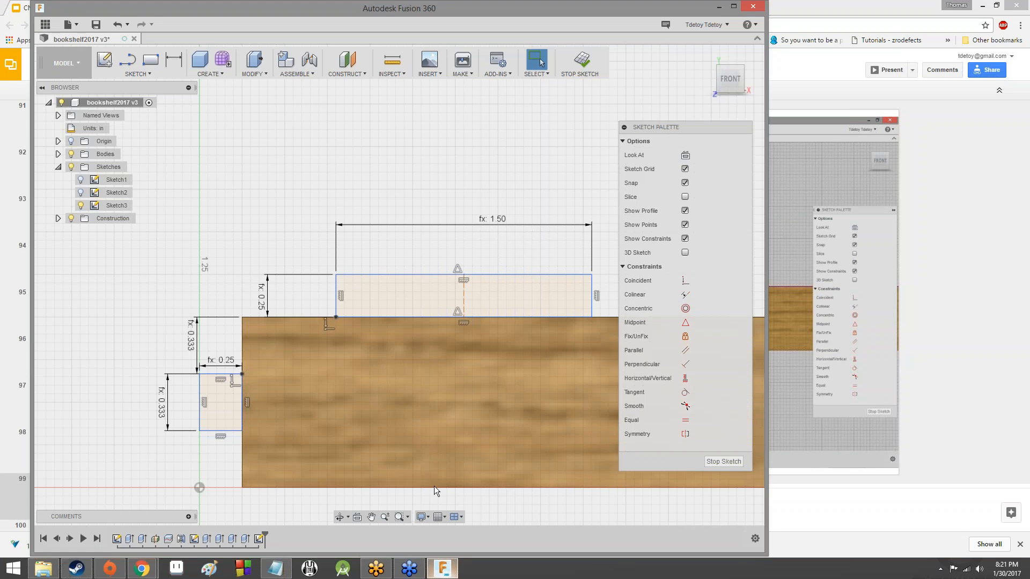
Dimension the horizontal distance from the origin to the top tab's construction midline as Width / 3, consulting slide 100 of the presentation
left_click(182, 63)
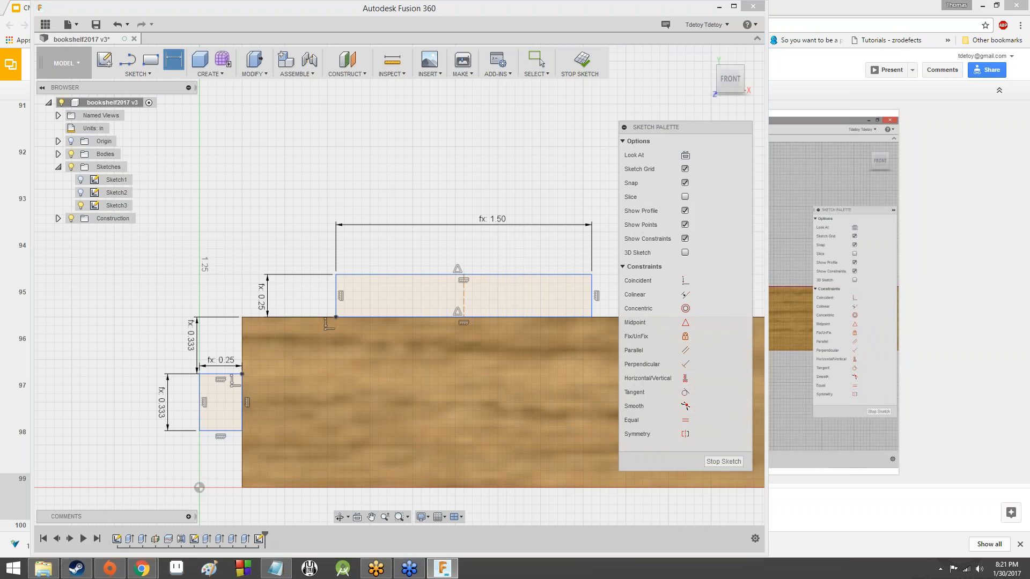
left_click(199, 488)
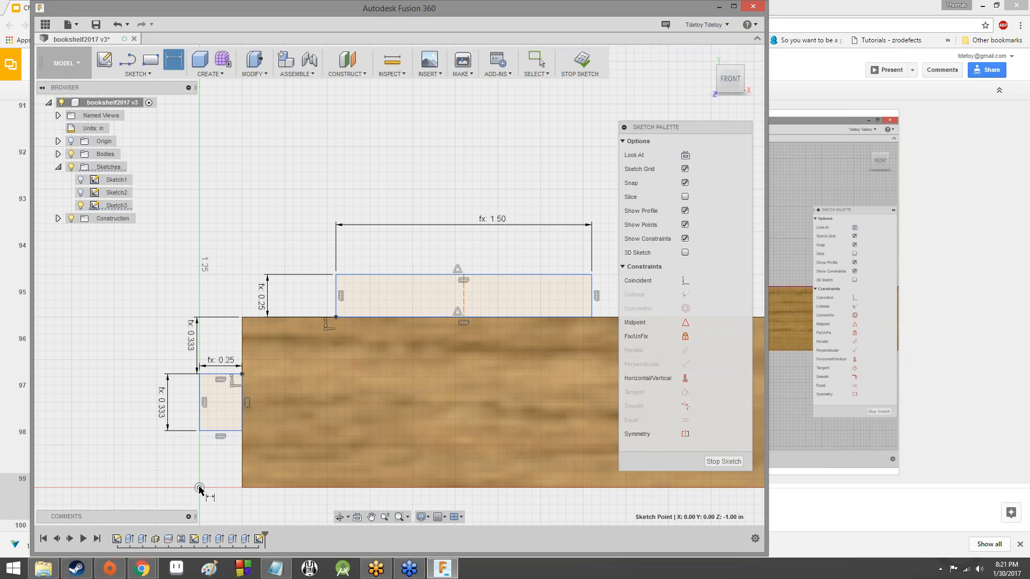
left_click(464, 298)
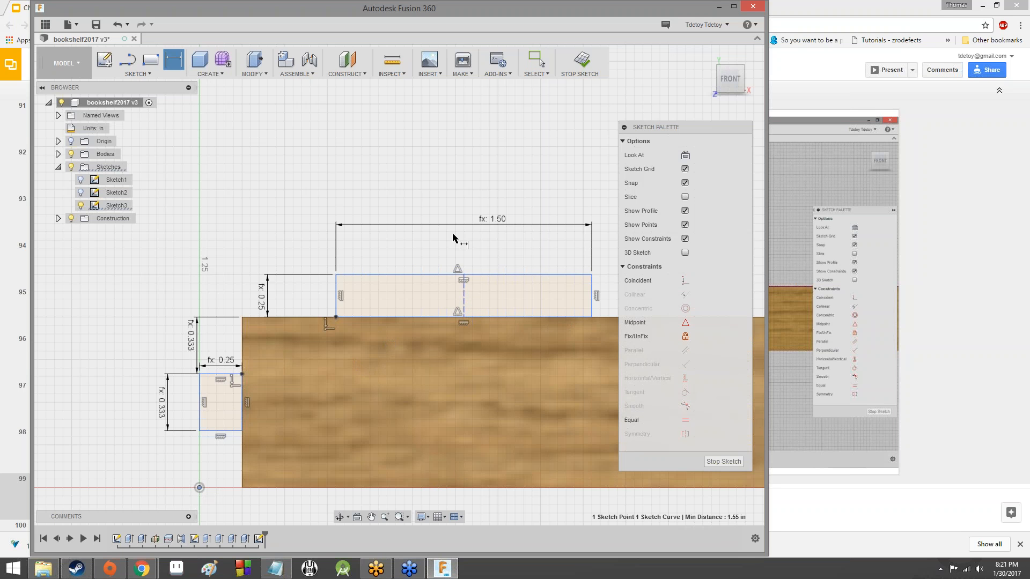
left_click(335, 143)
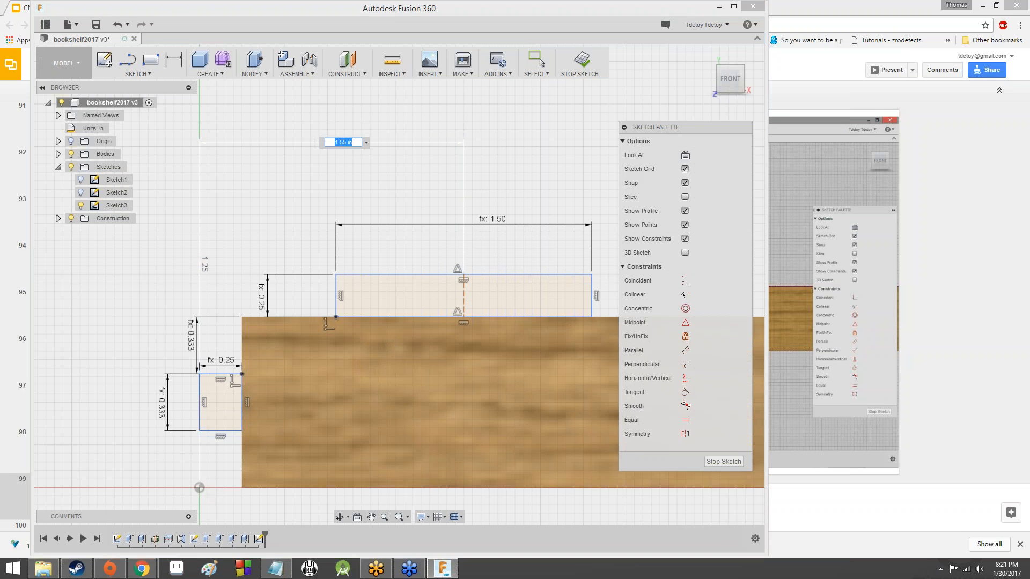
left_click(790, 90)
scroll(92, 439, "down", 3)
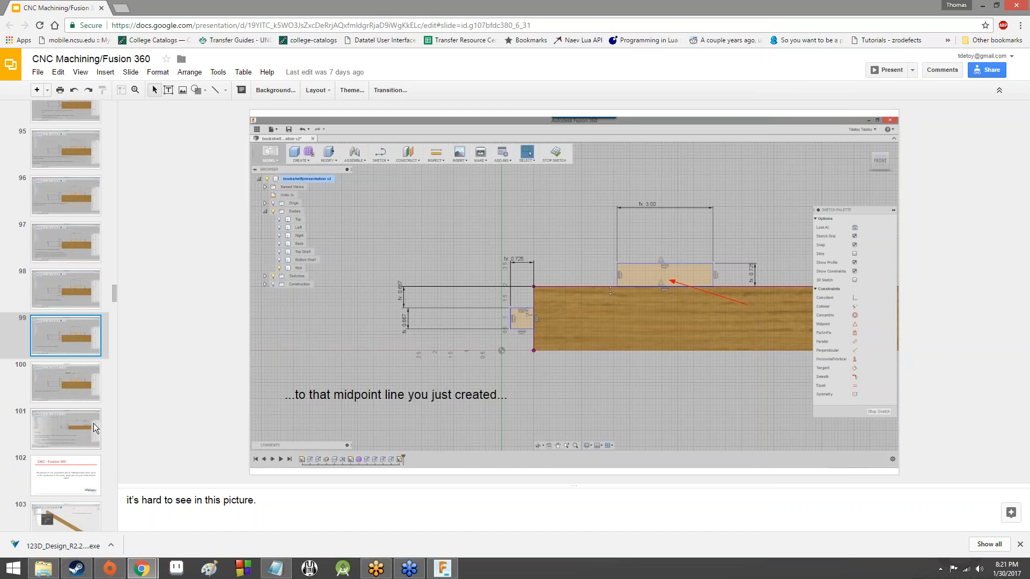
left_click(98, 374)
left_click(450, 574)
type("W")
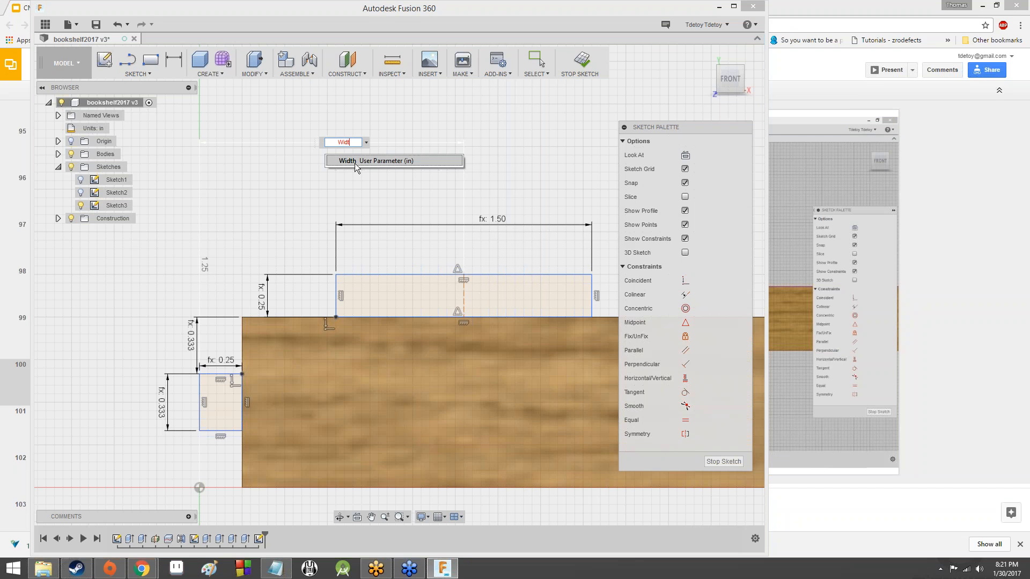
type("idt")
left_click(355, 161)
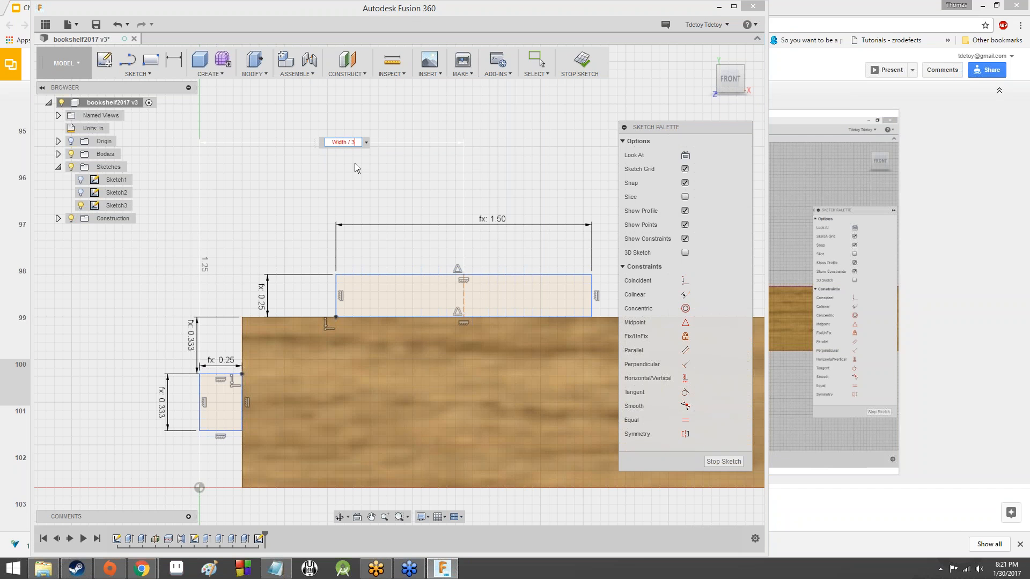
key("Return")
Examine the top tab's position along the kick board relative to the origin and the end tab
scroll(352, 163, "down", 3)
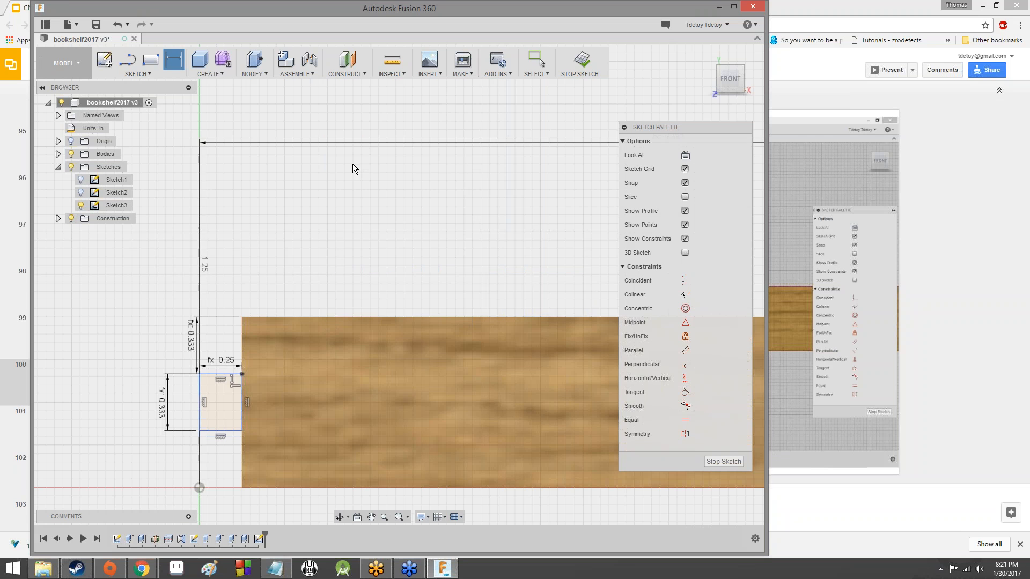
scroll(425, 233, "down", 5)
middle_click_drag(494, 231, 297, 245)
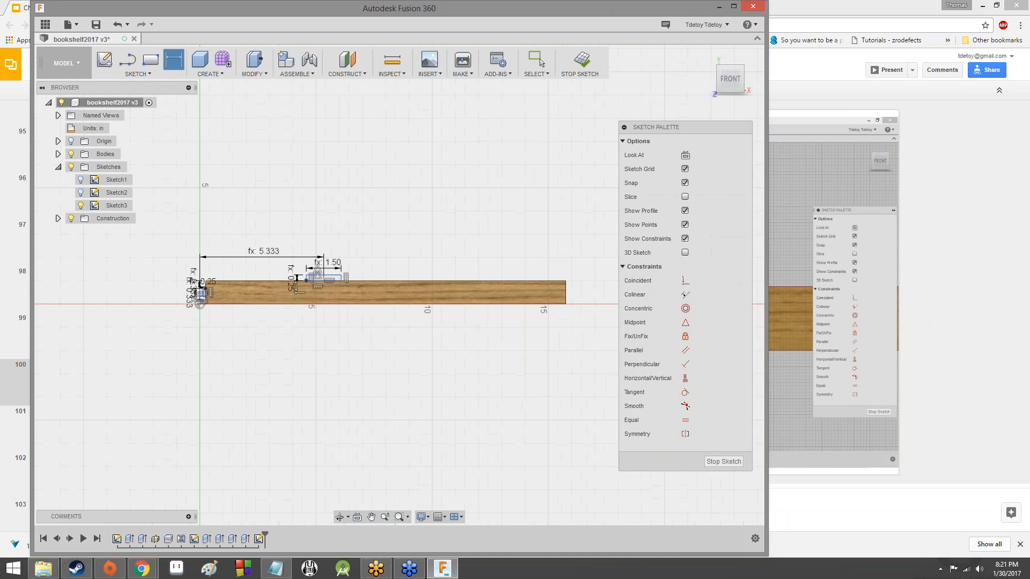
scroll(307, 246, "up", 6)
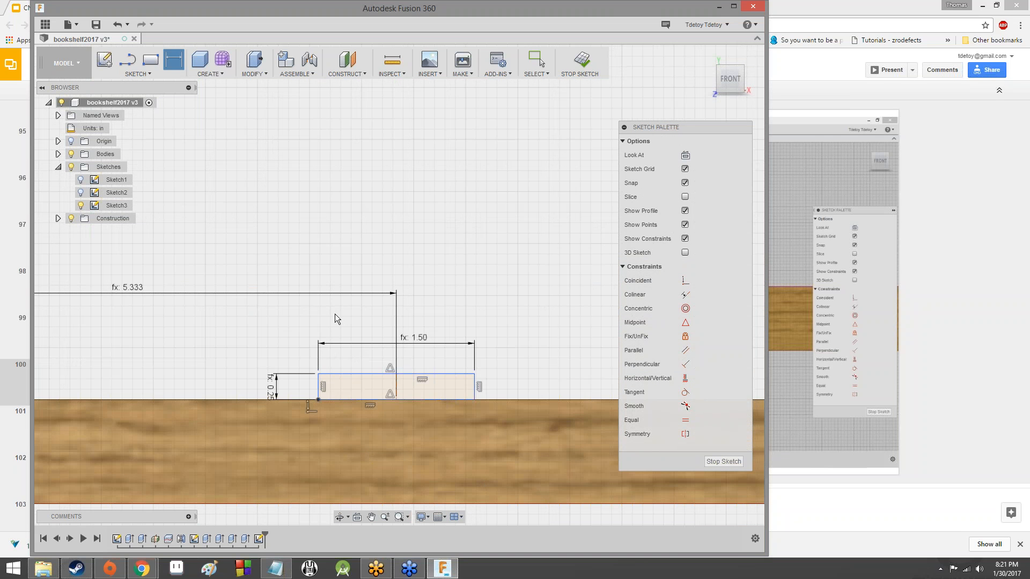
scroll(319, 234, "down", 4)
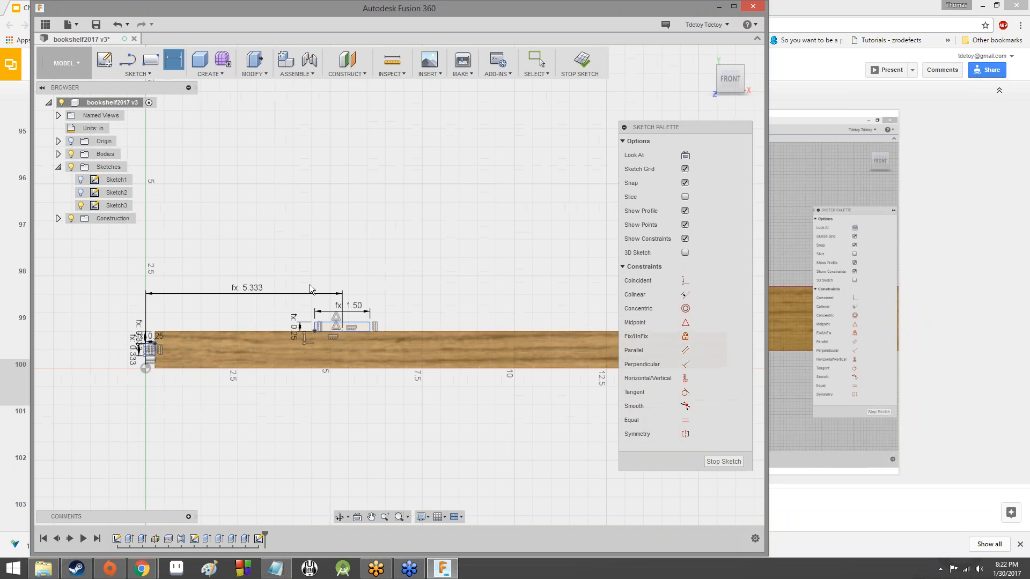
scroll(314, 287, "down", 4)
scroll(321, 298, "up", 4)
scroll(322, 314, "down", 2)
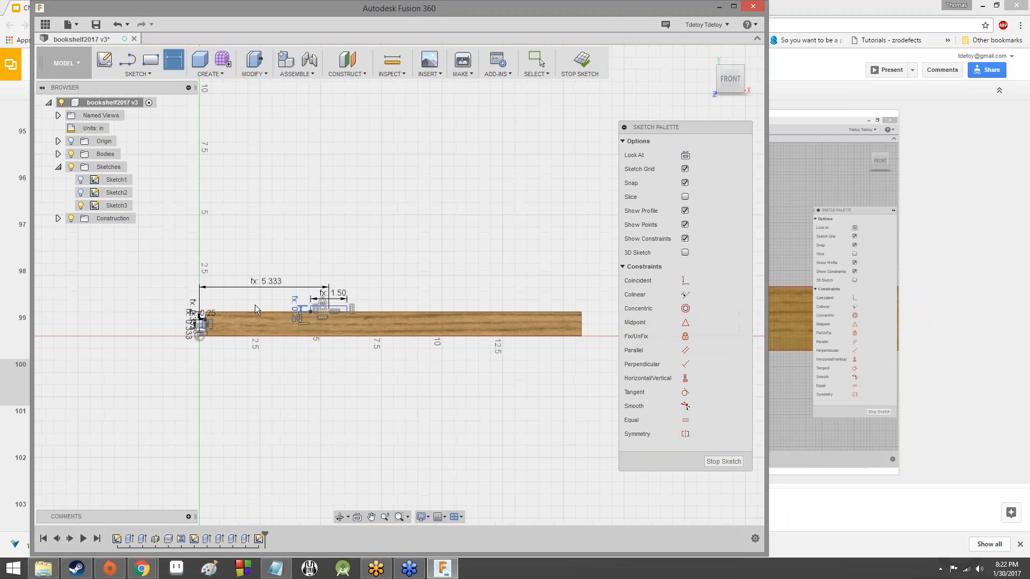
scroll(255, 305, "up", 4)
scroll(498, 302, "down", 3)
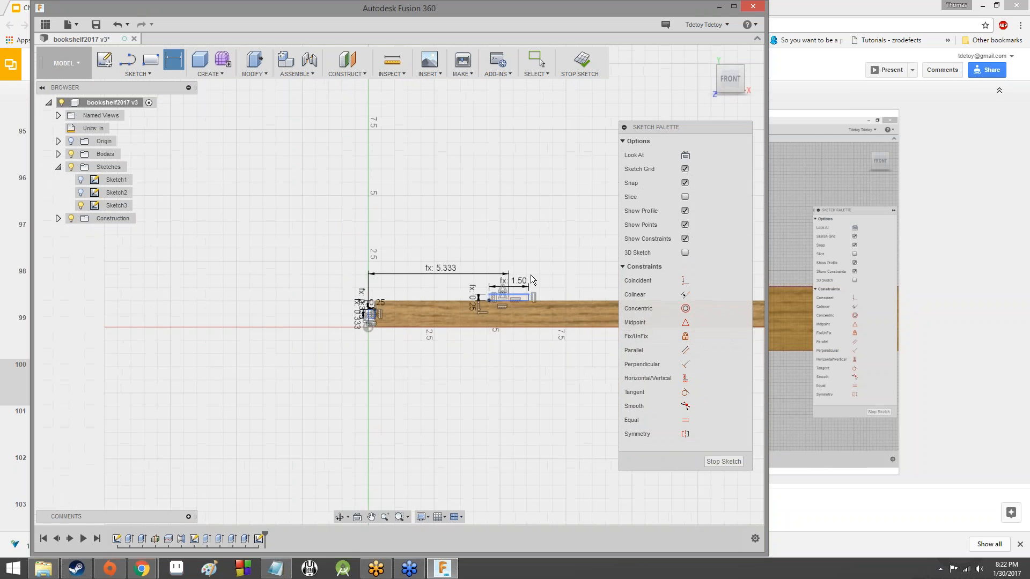
Compare the top tab's midline dimension with the kick board's full length and the sketch origin
scroll(530, 274, "up", 4)
scroll(340, 271, "down", 4)
scroll(348, 290, "up", 2)
scroll(373, 304, "down", 3)
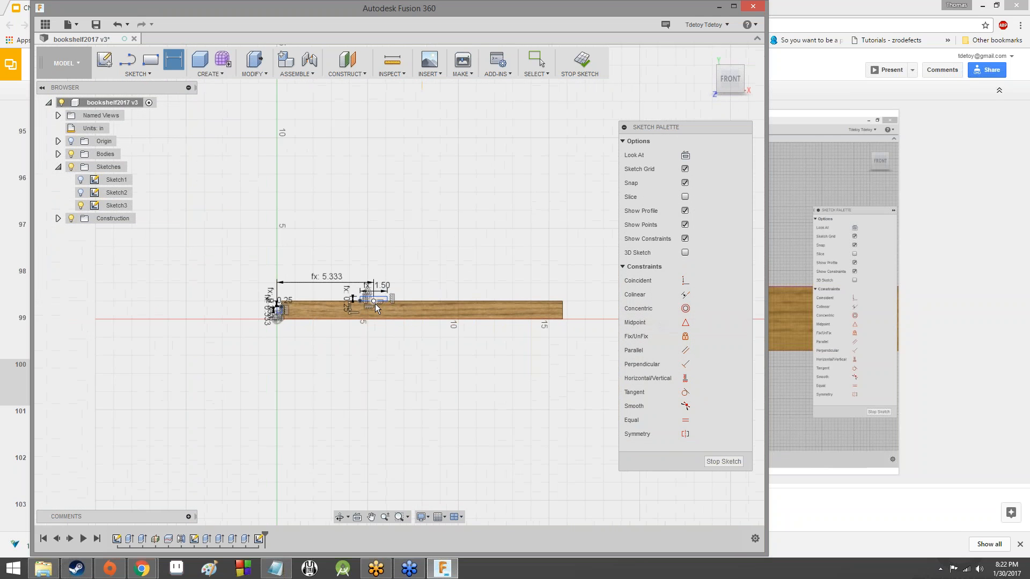
scroll(375, 304, "up", 5)
scroll(173, 337, "up", 1)
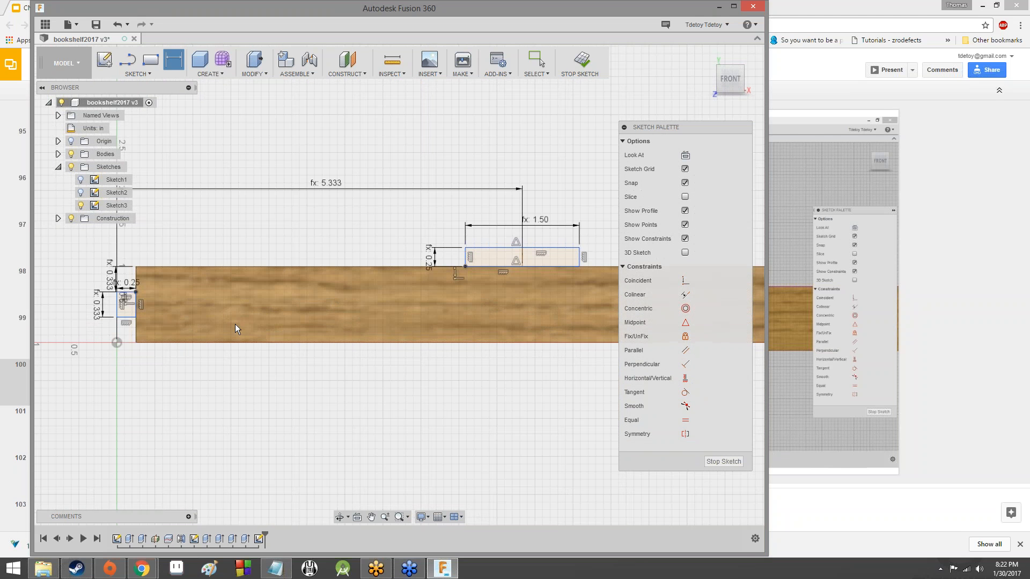
scroll(235, 324, "down", 3)
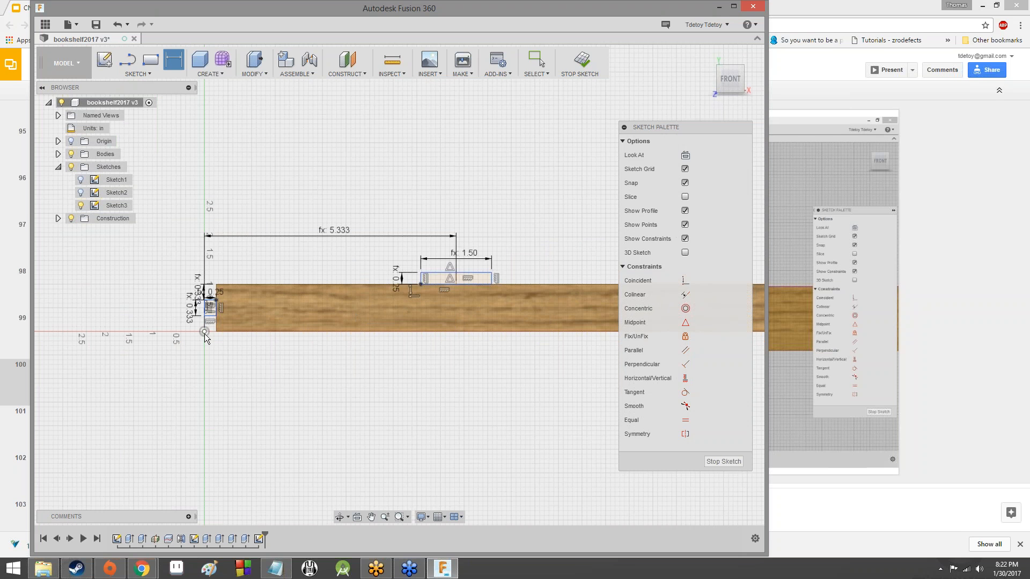
scroll(204, 334, "down", 1)
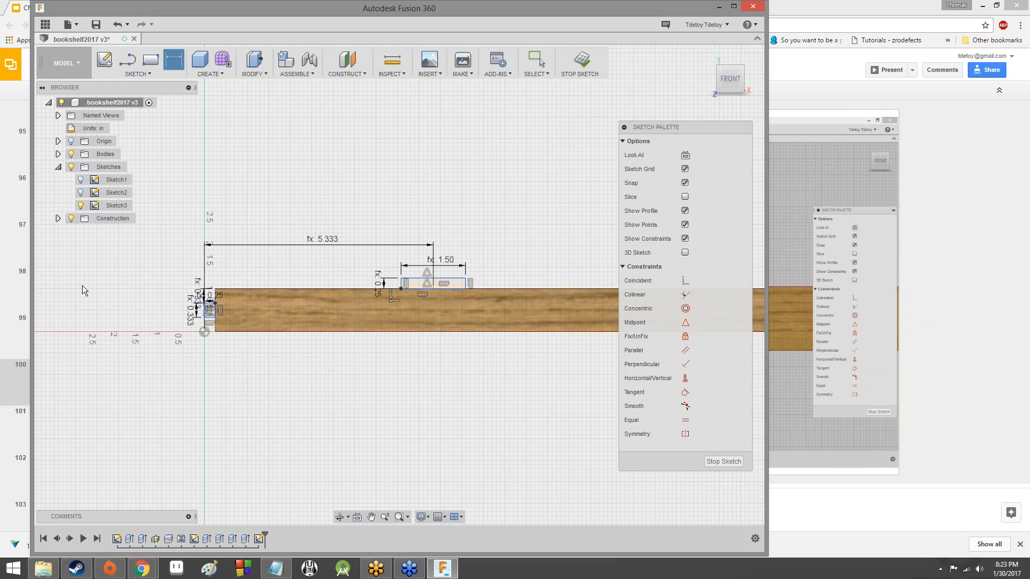
Inspect the top tab's construction midline and the end tab beside the origin up close
scroll(420, 301, "up", 8)
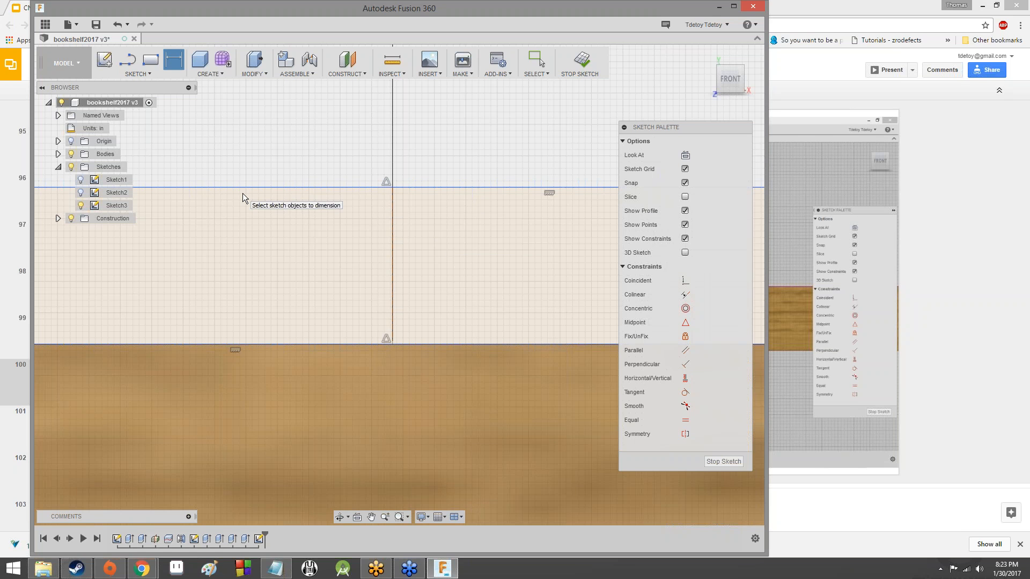
scroll(246, 237, "down", 5)
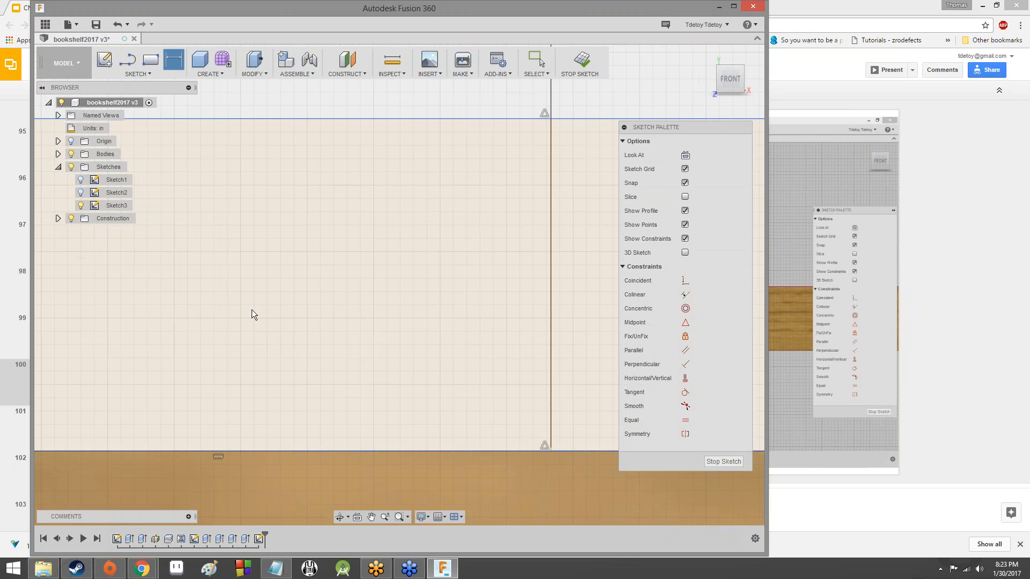
mouse_move(399, 514)
middle_mouse_down()
mouse_move(399, 308)
mouse_move(386, 331)
middle_mouse_up()
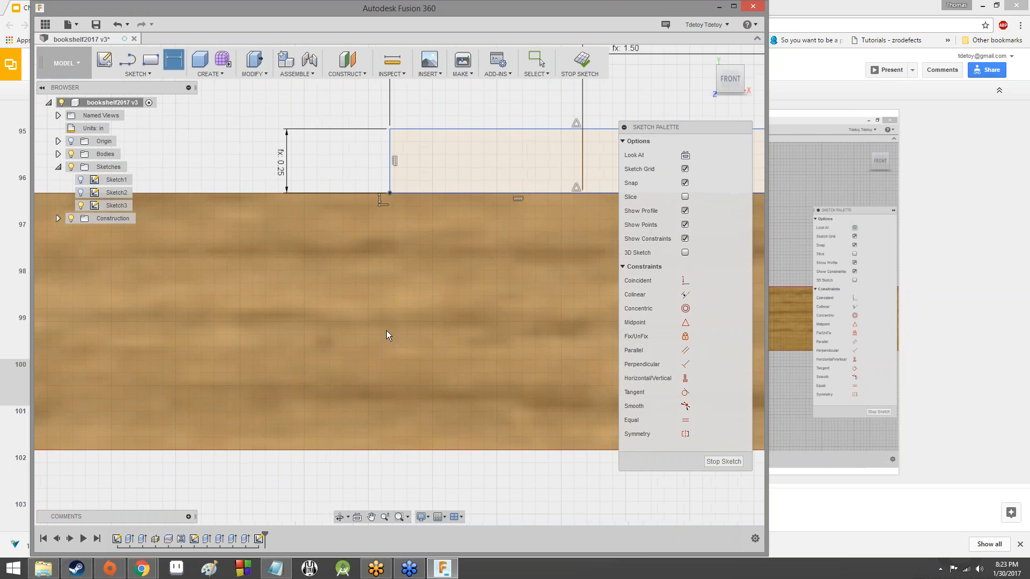
scroll(227, 385, "down", 8)
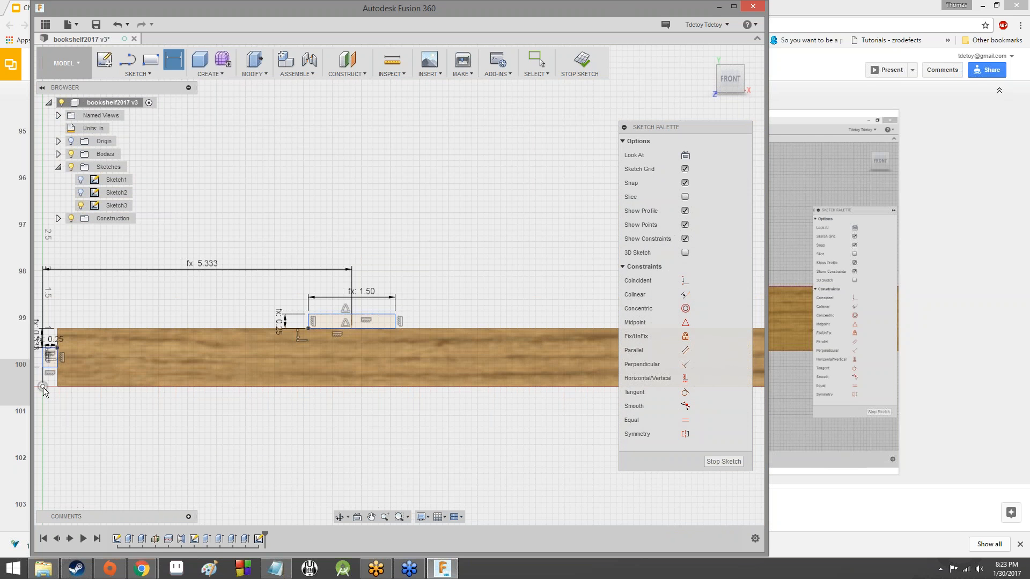
scroll(43, 387, "up", 10)
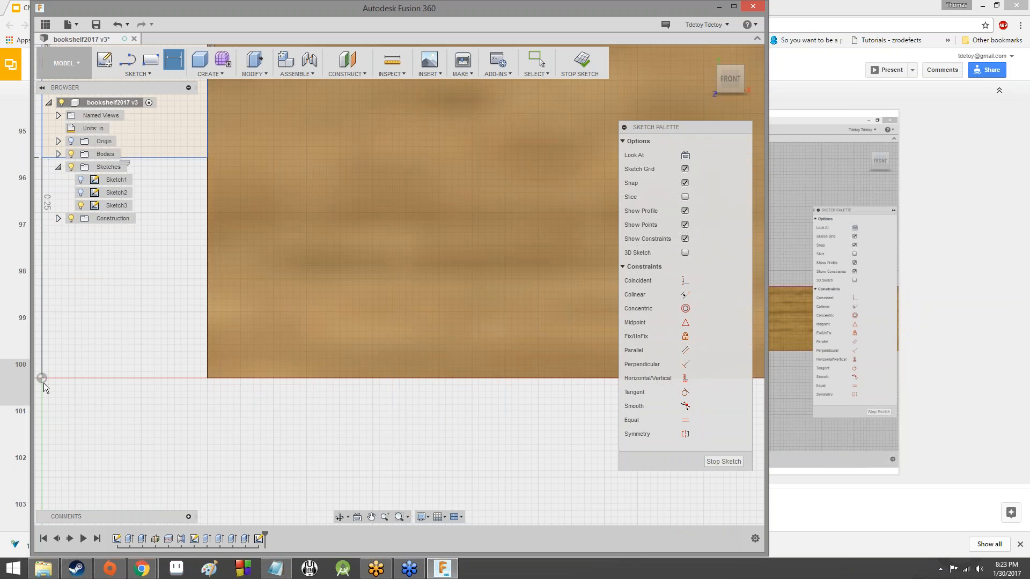
scroll(414, 342, "down", 8)
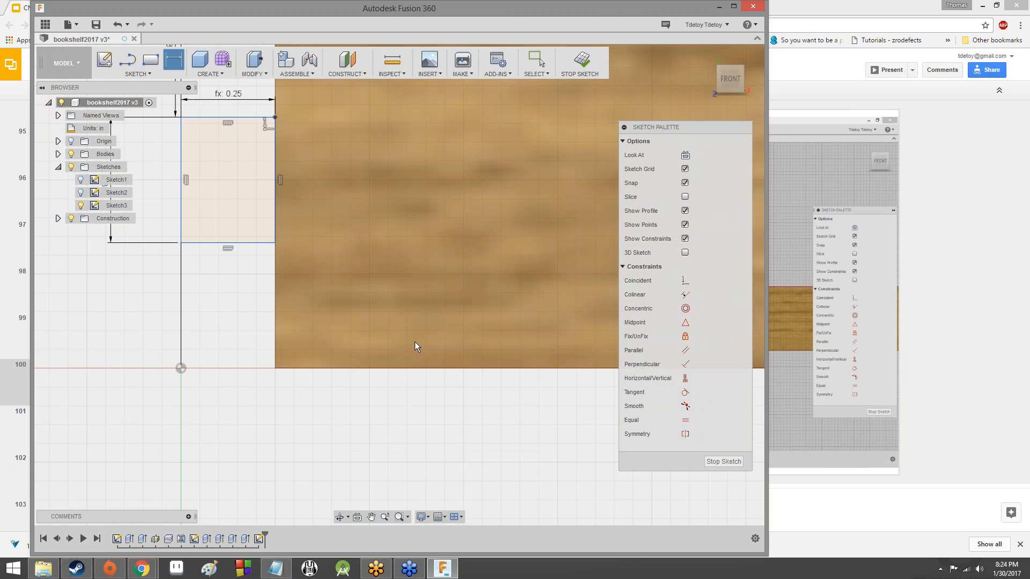
scroll(509, 199, "up", 10)
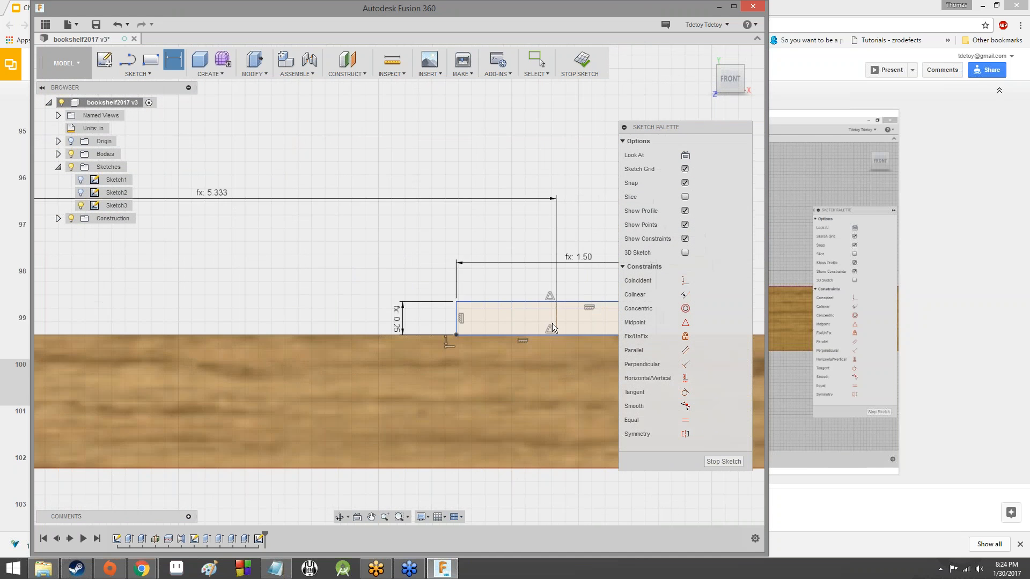
scroll(545, 306, "up", 2)
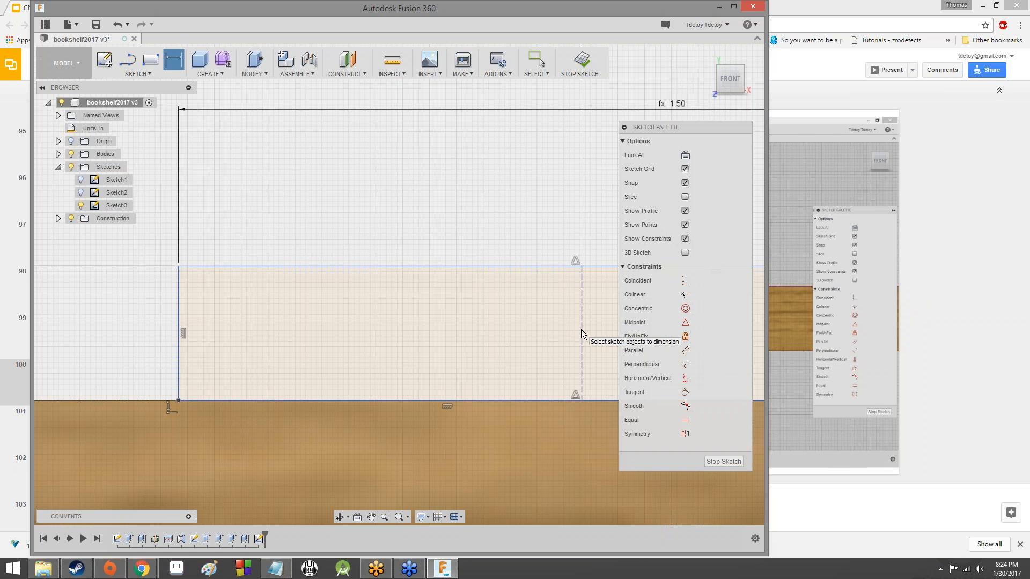
scroll(206, 451, "down", 2)
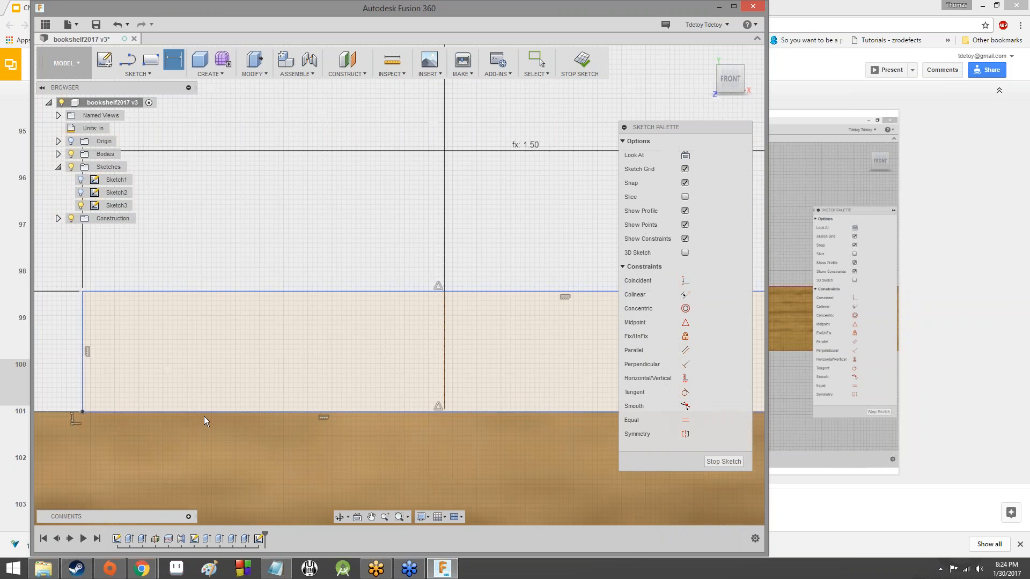
scroll(203, 416, "down", 5)
mouse_move(281, 349)
middle_mouse_down()
mouse_move(662, 158)
mouse_move(805, 22)
middle_mouse_up()
scroll(207, 318, "down", 3)
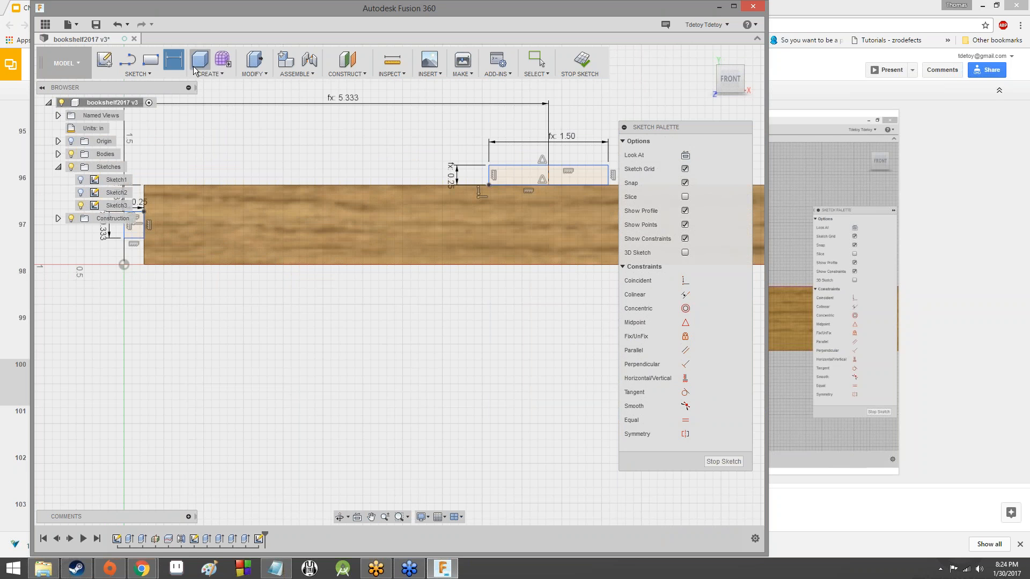
Select the sketch origin point and exit the Dimension command
left_click(123, 265)
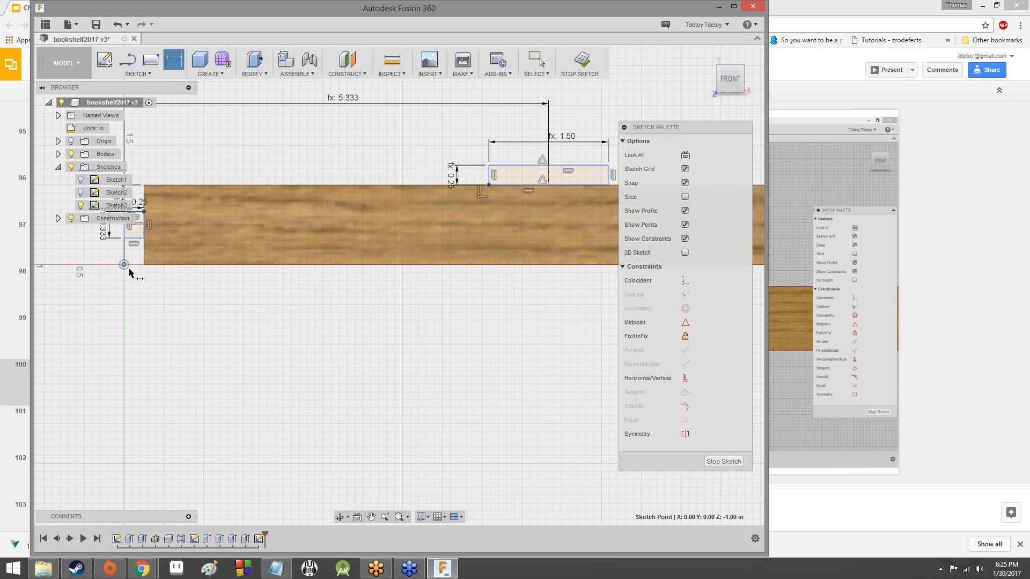
left_click(537, 60)
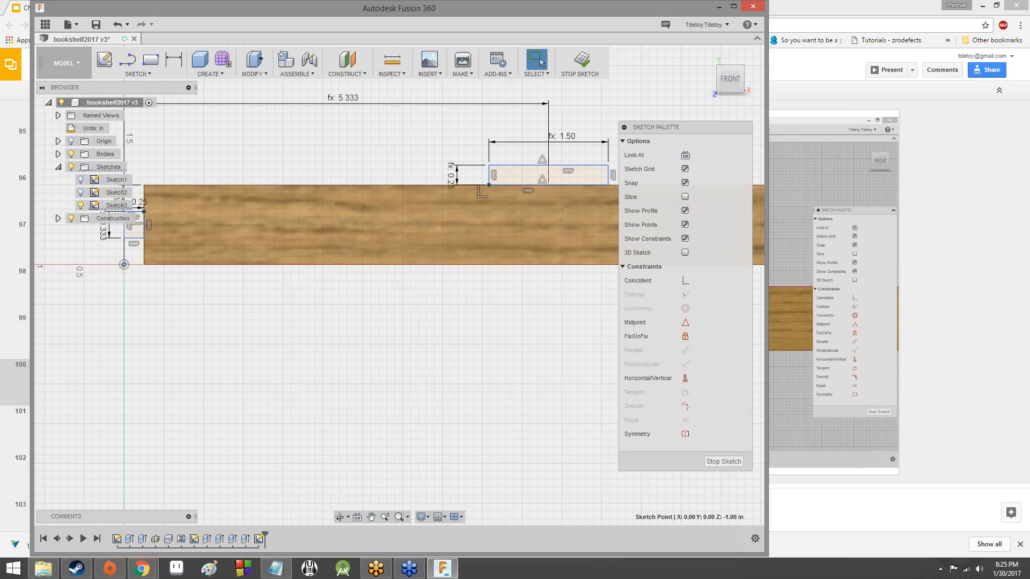
scroll(336, 306, "down", 10)
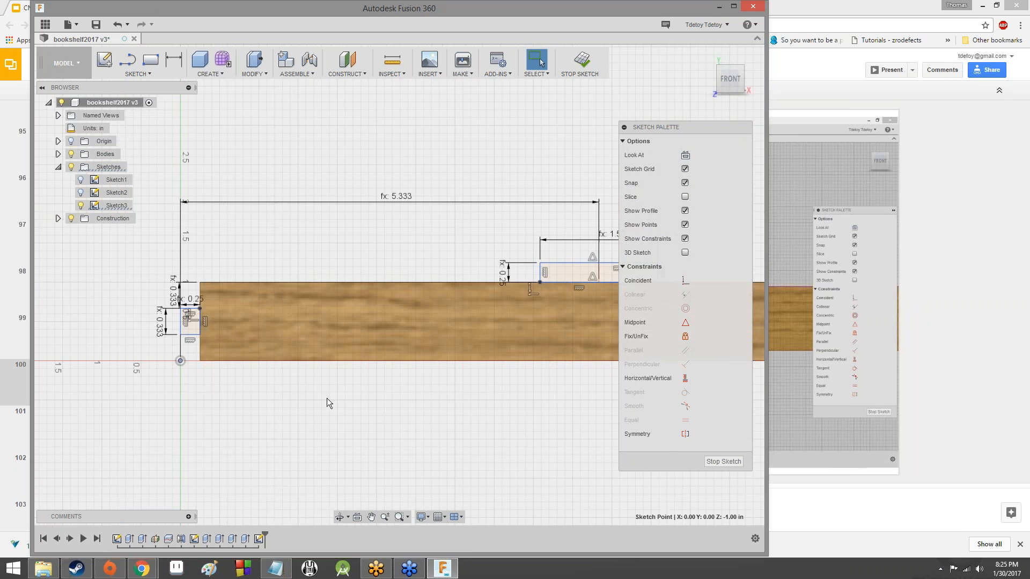
scroll(349, 357, "up", 6)
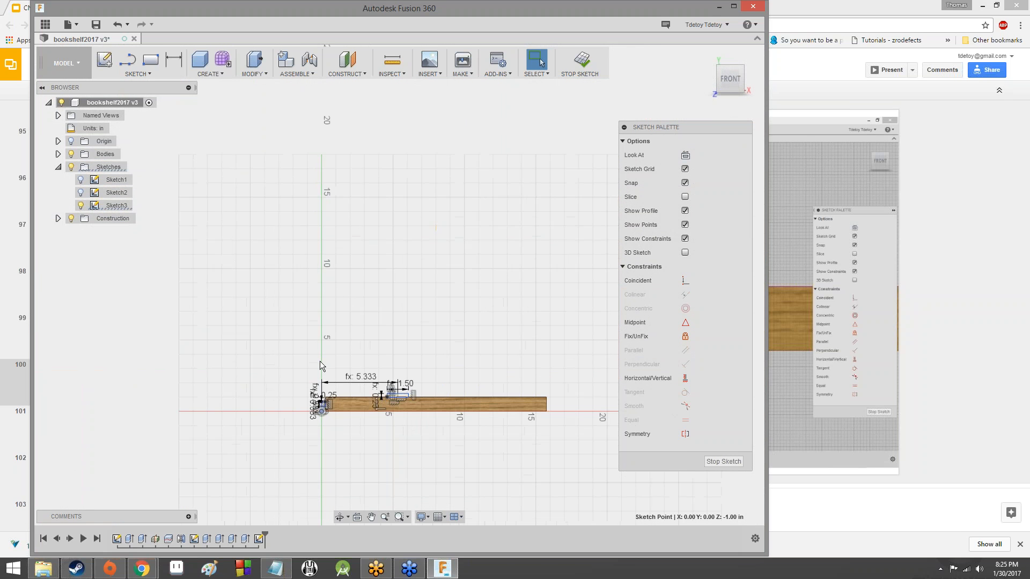
scroll(450, 384, "up", 3)
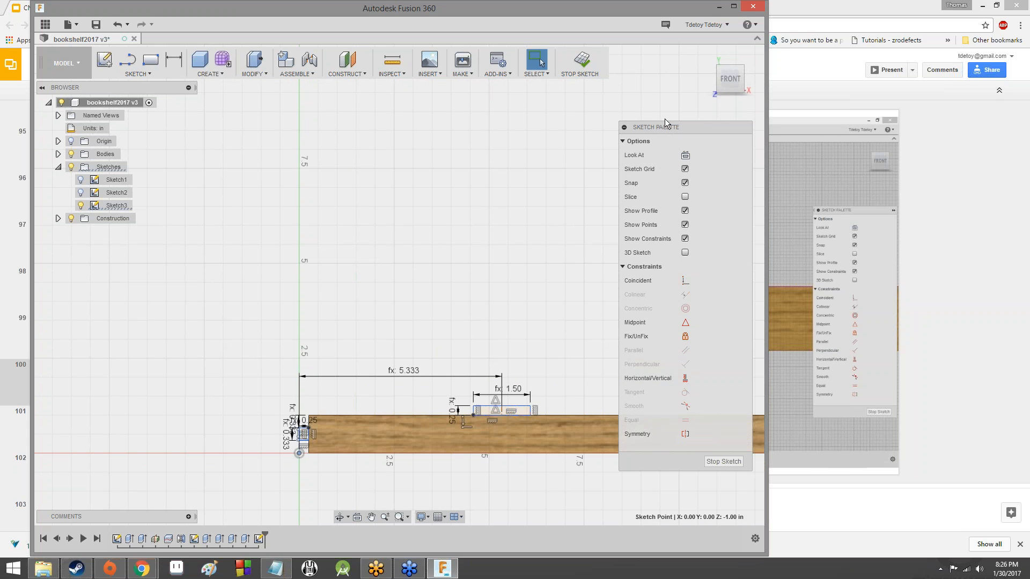
Examine the kick board and its sketch plane from the right side and at an angle, returning to the front view
left_click(750, 90)
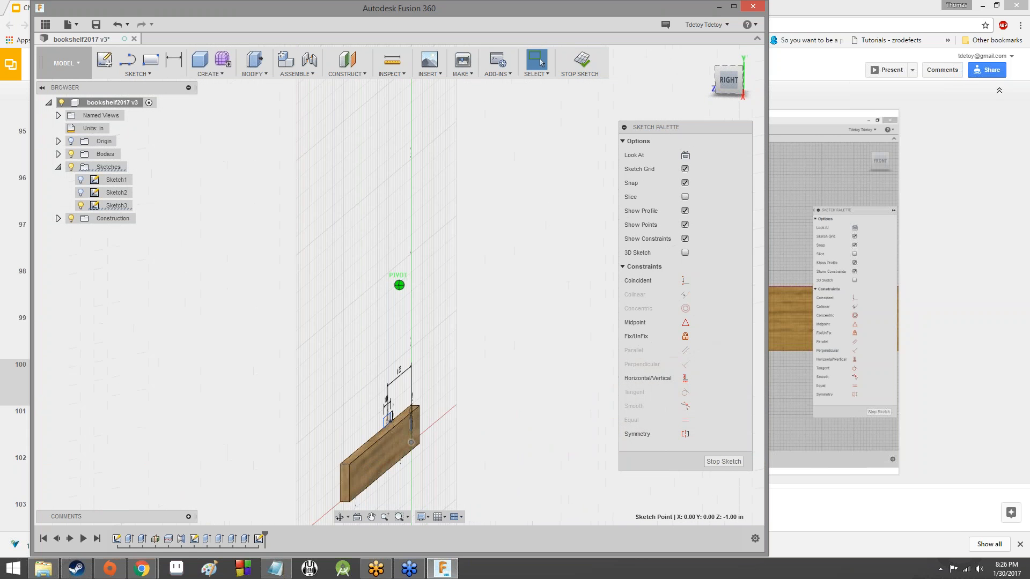
mouse_move(399, 285)
middle_mouse_down("shift")
mouse_move(536, 268)
mouse_move(415, 325)
middle_mouse_up("shift")
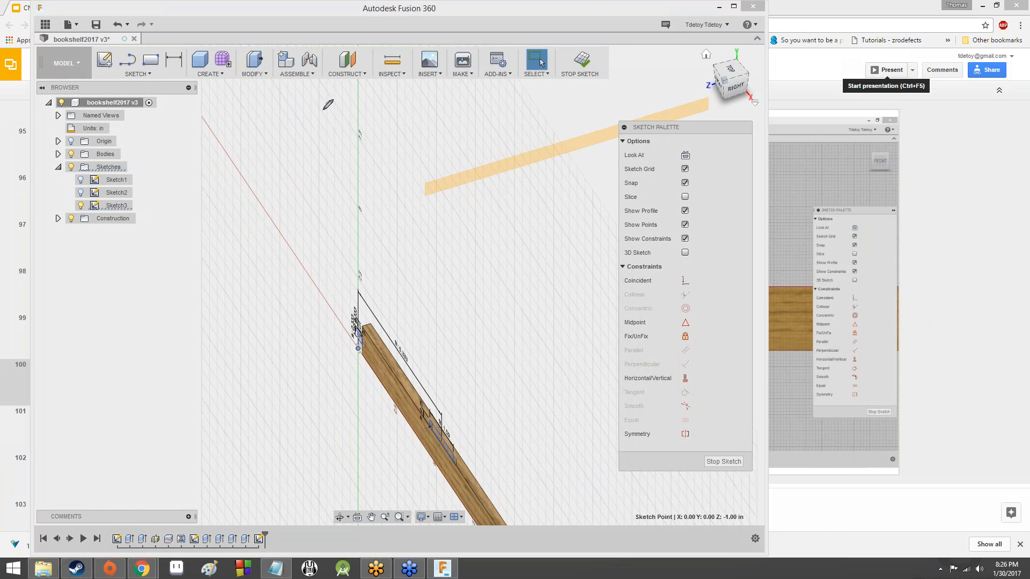
left_click_drag(321, 103, 317, 300)
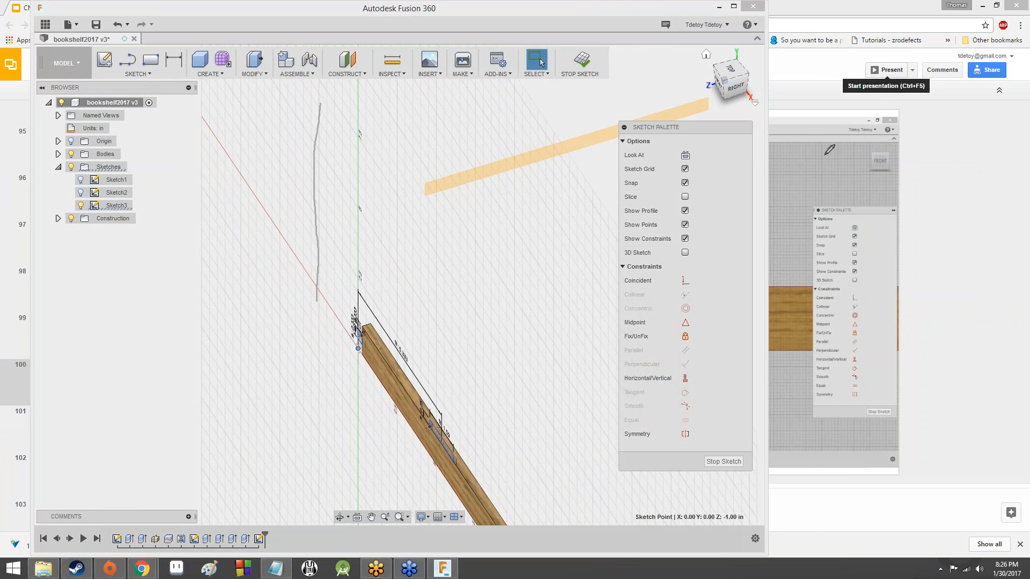
left_click(894, 205)
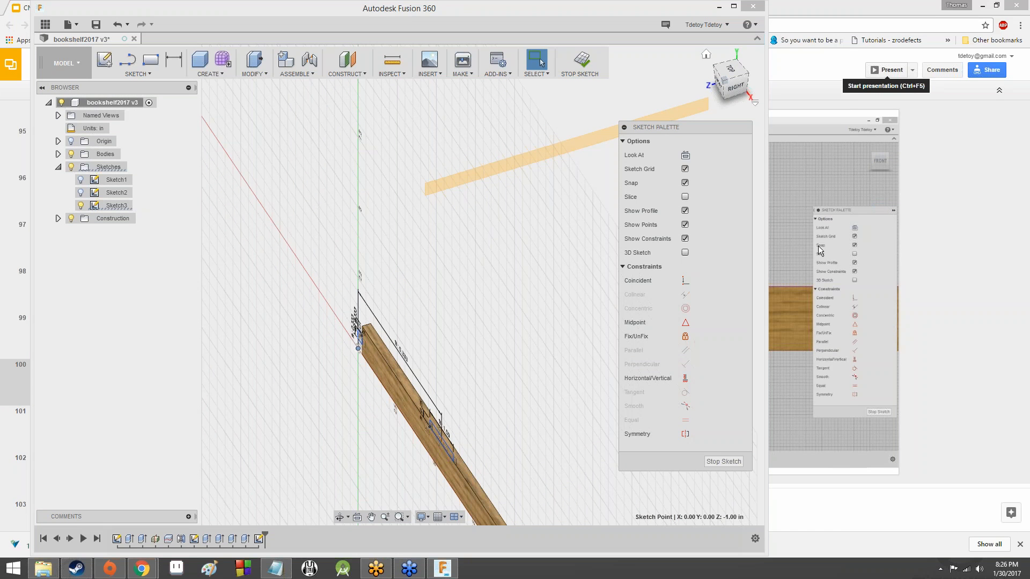
left_click(808, 275)
mouse_move(277, 99)
left_mouse_down()
mouse_move(268, 392)
mouse_move(501, 289)
mouse_move(537, 239)
mouse_move(548, 85)
mouse_move(269, 129)
left_mouse_up()
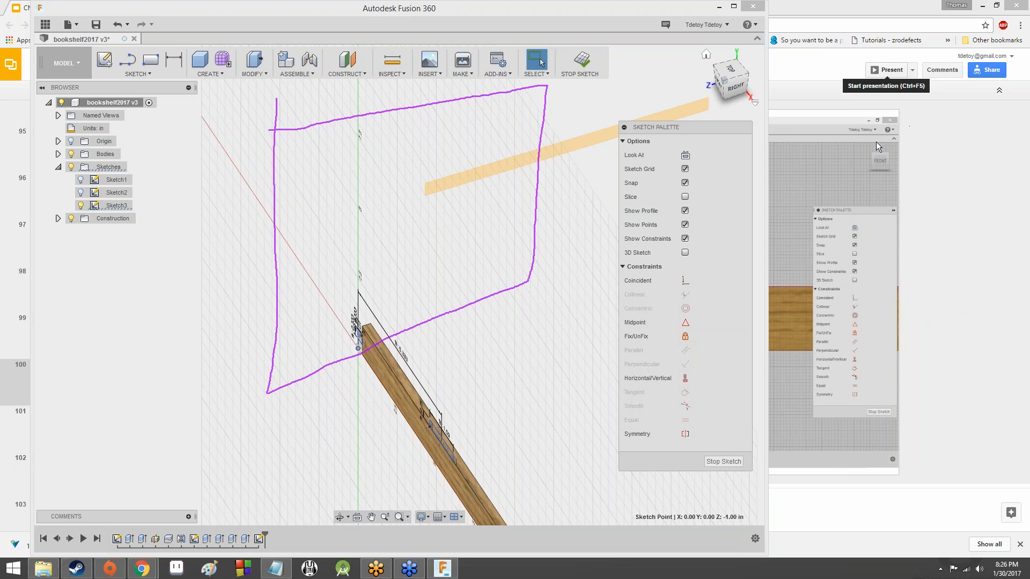
left_click(883, 206)
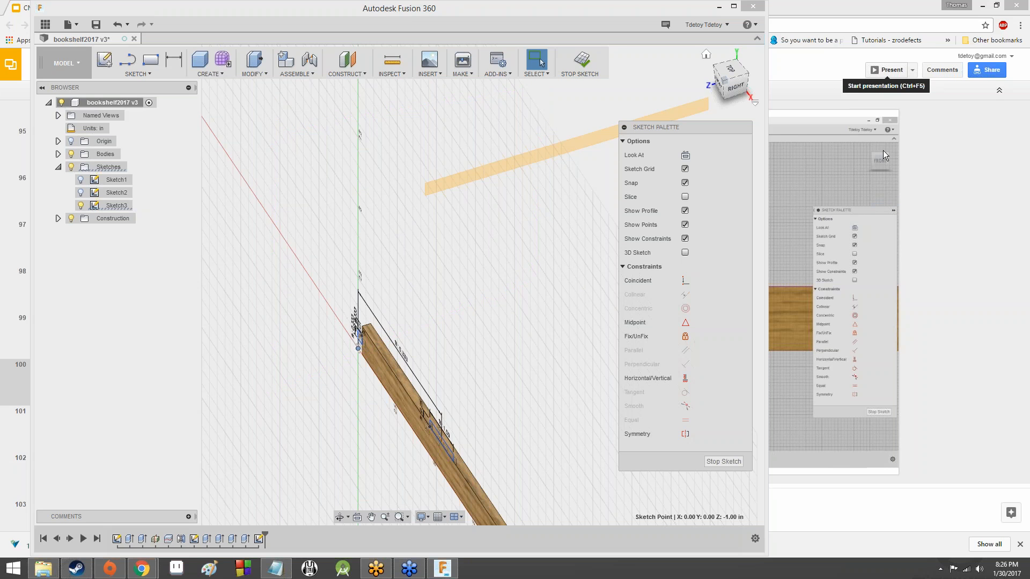
left_click(733, 88)
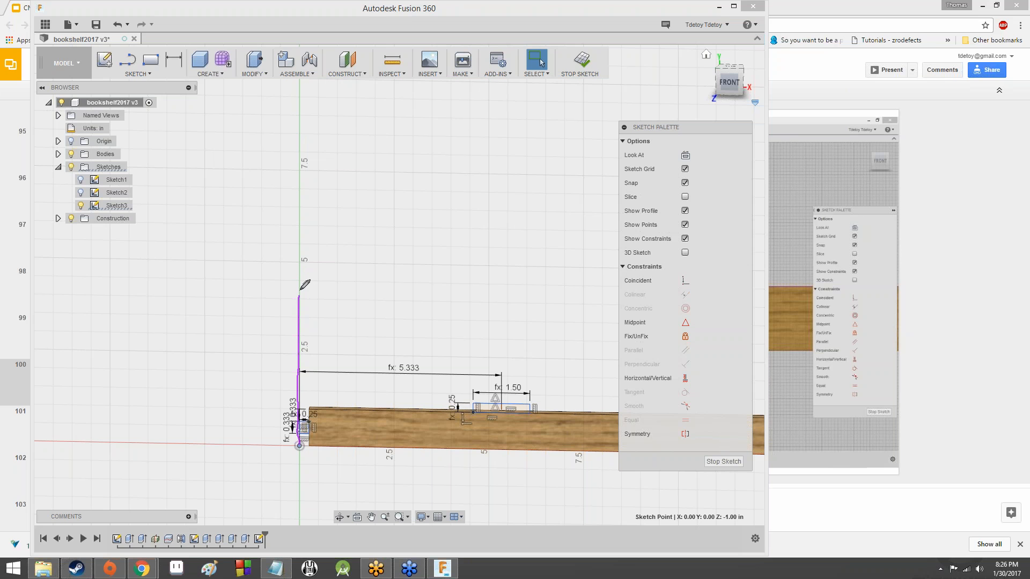
left_click_drag(300, 224, 302, 91)
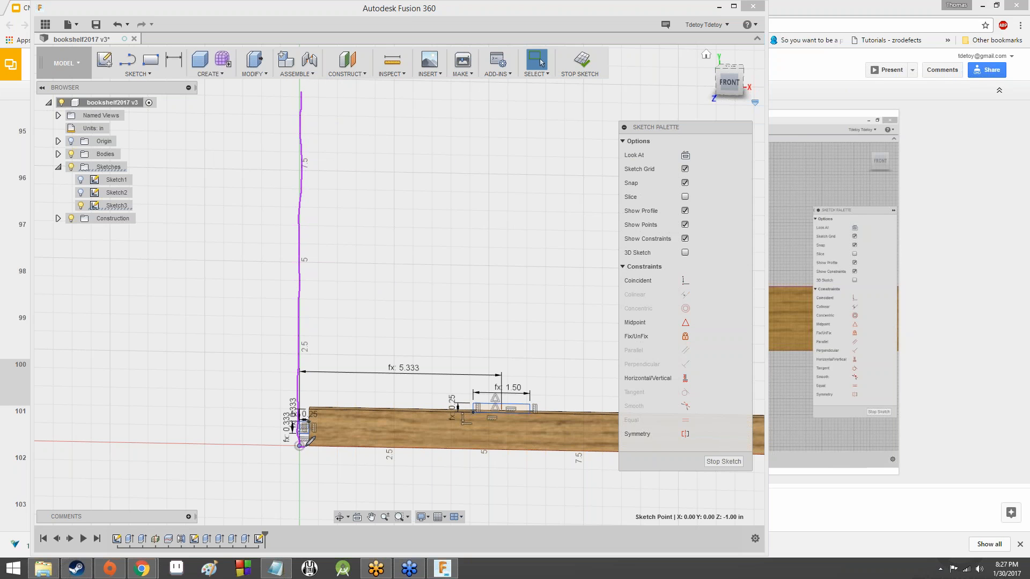
mouse_move(307, 444)
left_mouse_down()
mouse_move(322, 81)
mouse_move(304, 84)
left_mouse_up()
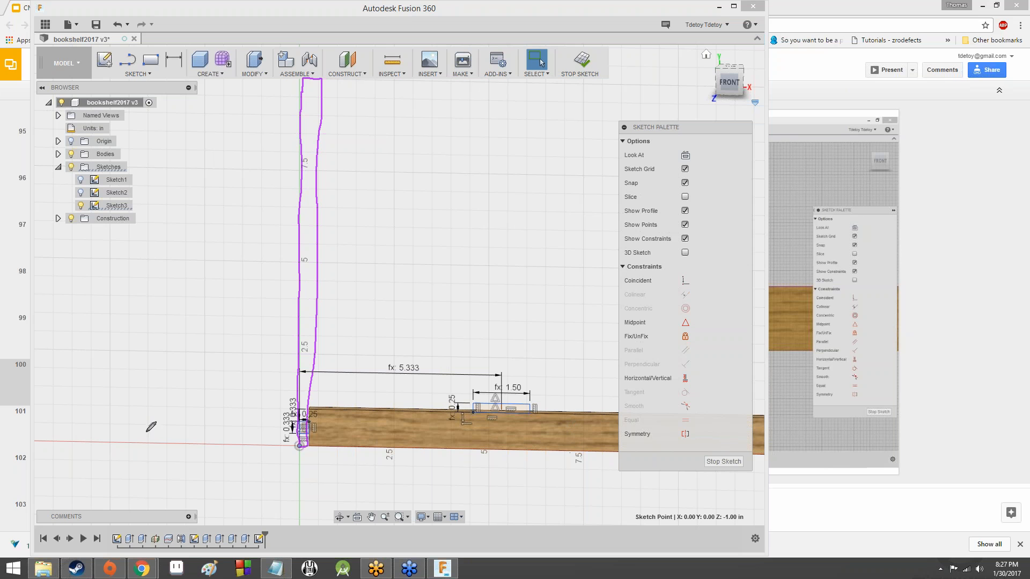
mouse_move(98, 440)
left_mouse_down()
mouse_move(94, 401)
mouse_move(105, 391)
mouse_move(101, 440)
left_mouse_up()
mouse_move(106, 392)
left_mouse_down()
mouse_move(155, 387)
mouse_move(105, 385)
mouse_move(153, 410)
mouse_move(152, 441)
mouse_move(157, 388)
left_mouse_up()
mouse_move(104, 411)
left_mouse_down()
mouse_move(149, 407)
mouse_move(101, 409)
mouse_move(122, 428)
mouse_move(155, 427)
mouse_move(112, 421)
mouse_move(96, 441)
left_mouse_up()
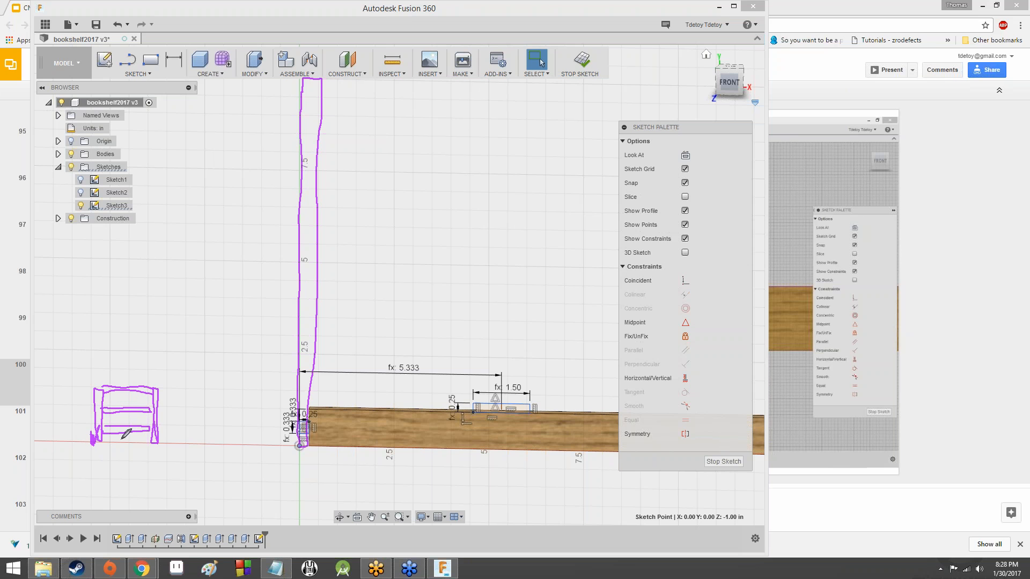
mouse_move(161, 429)
left_mouse_down()
mouse_move(159, 447)
mouse_move(163, 435)
left_mouse_up()
left_click_drag(93, 459, 93, 460)
left_click_drag(99, 453, 159, 459)
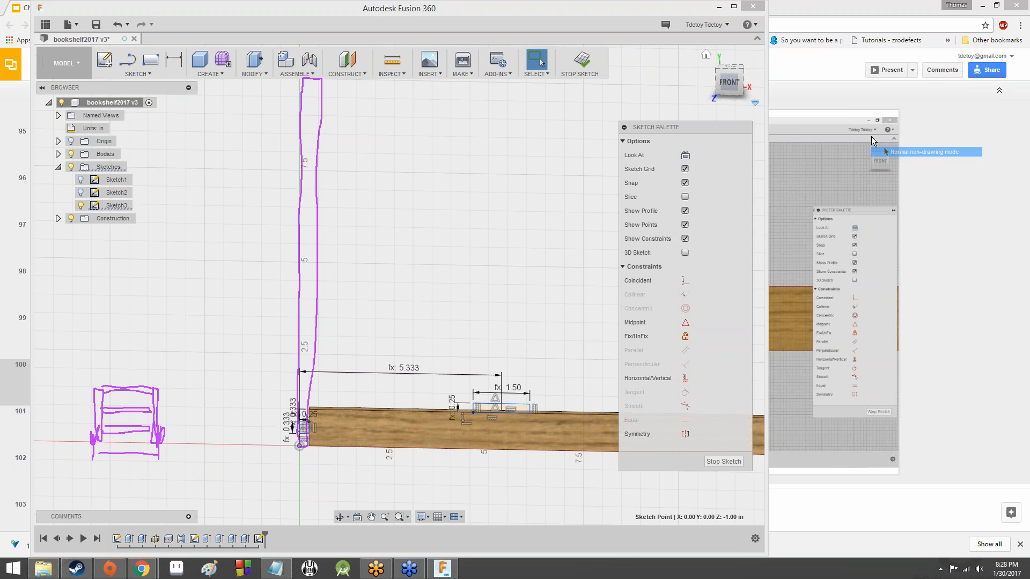
key("Escape")
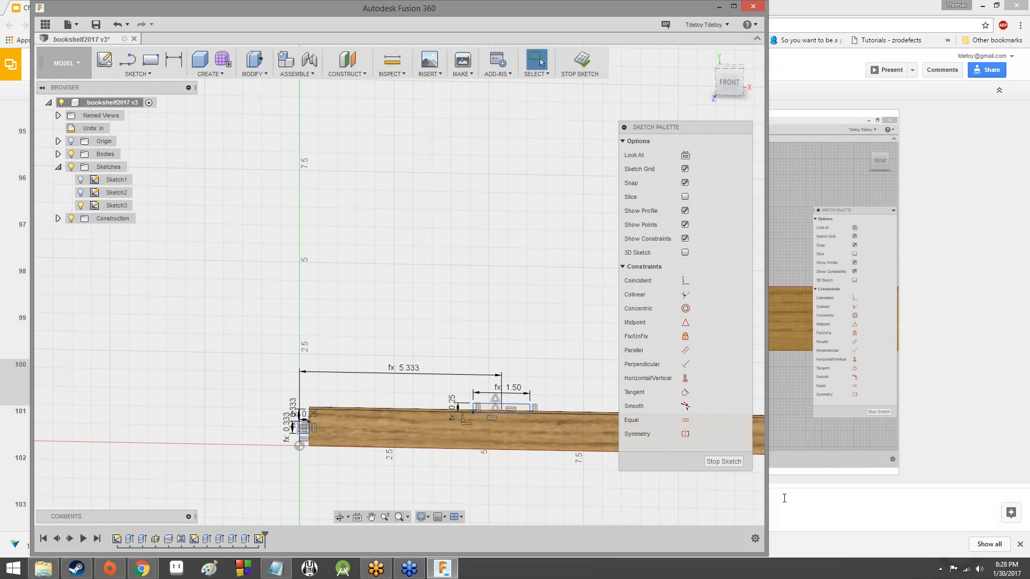
Switch to the Google Slides presentation, read slide 101 on why the origin is used, and return to Fusion 360
key("alt+Tab")
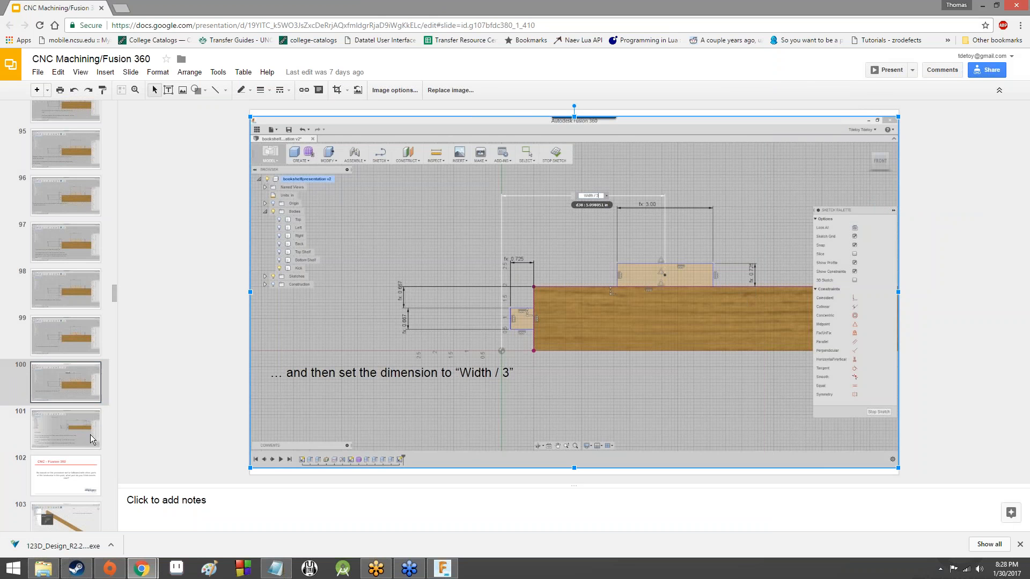
left_click(90, 434)
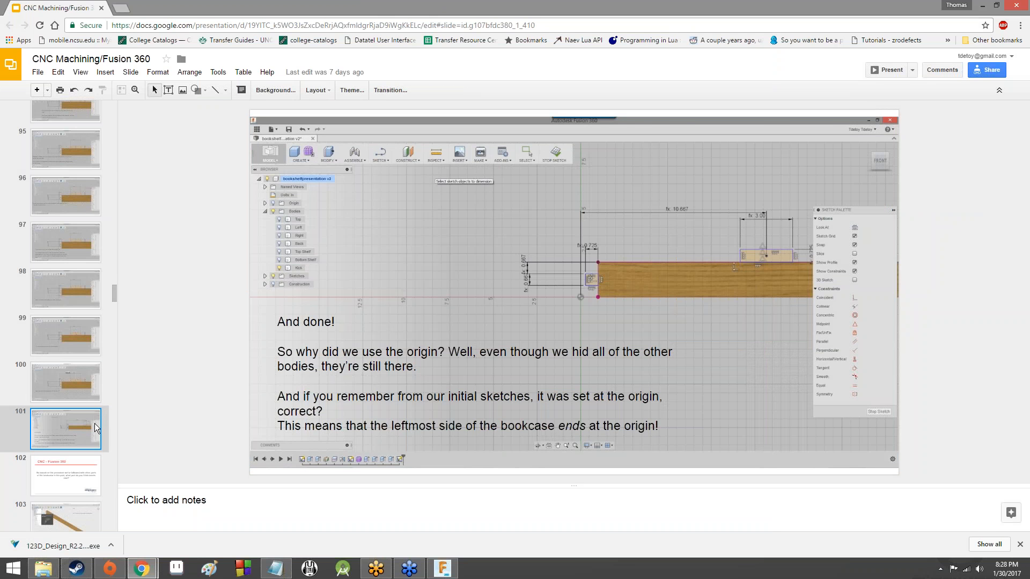
left_click(443, 568)
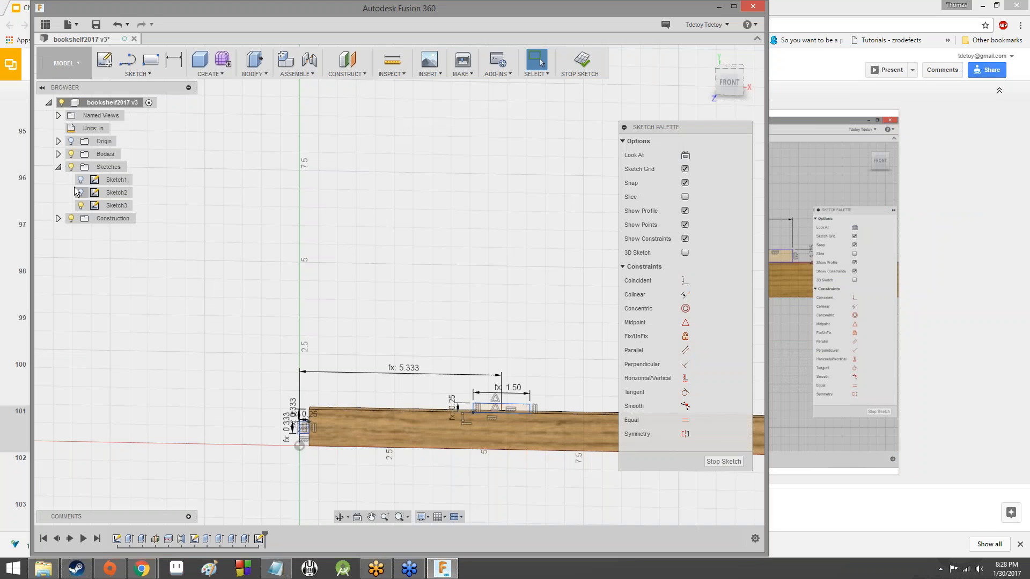
Show the Left body briefly to compare its outer edge with the origin in the front view
left_click(58, 154)
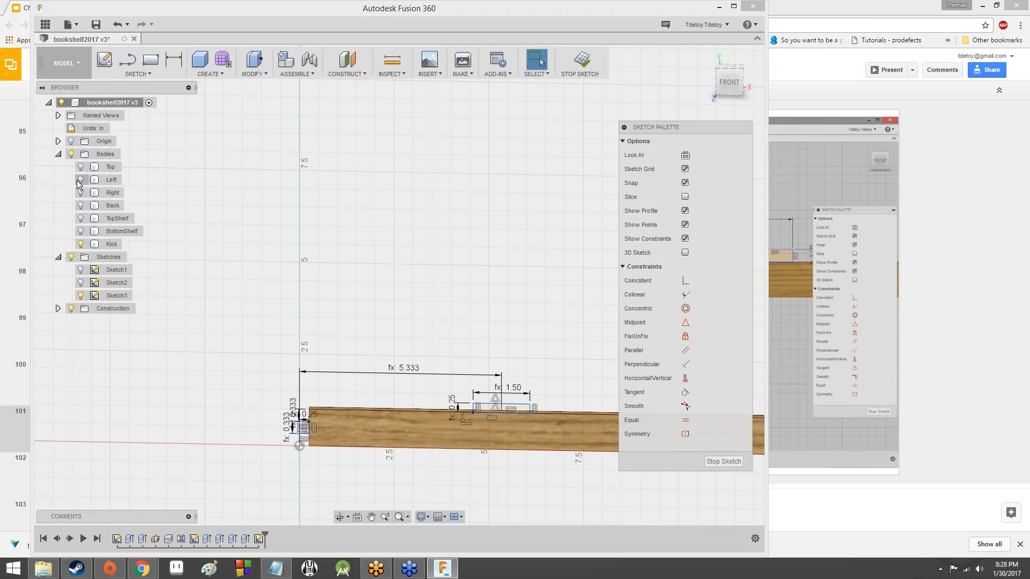
left_click(80, 180)
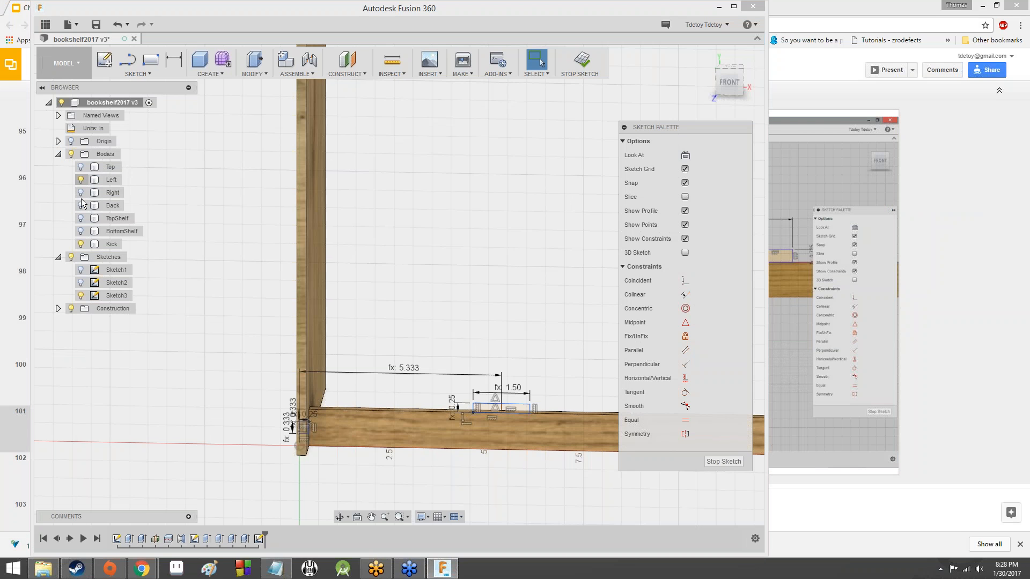
left_click(730, 78)
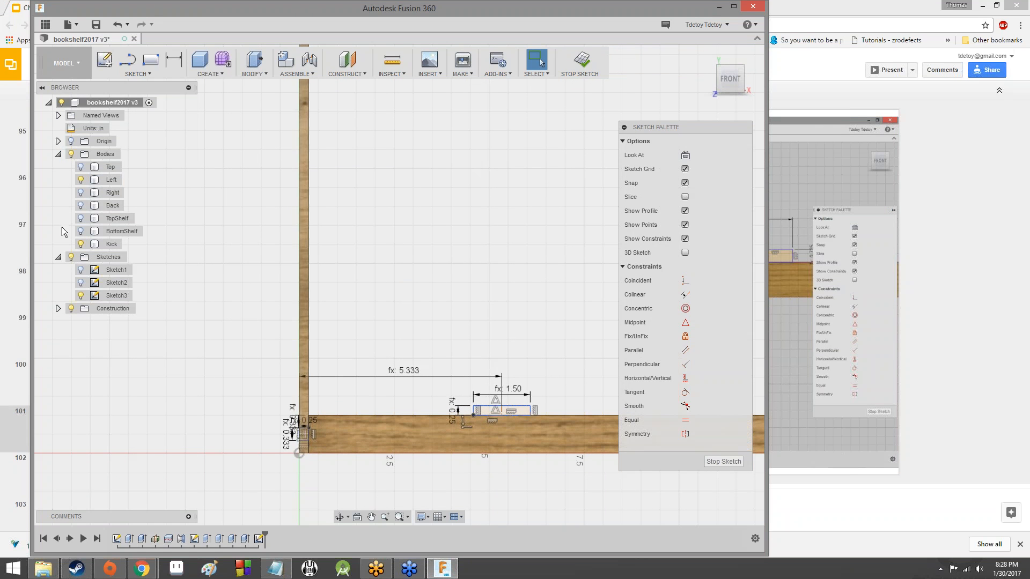
left_click(81, 180)
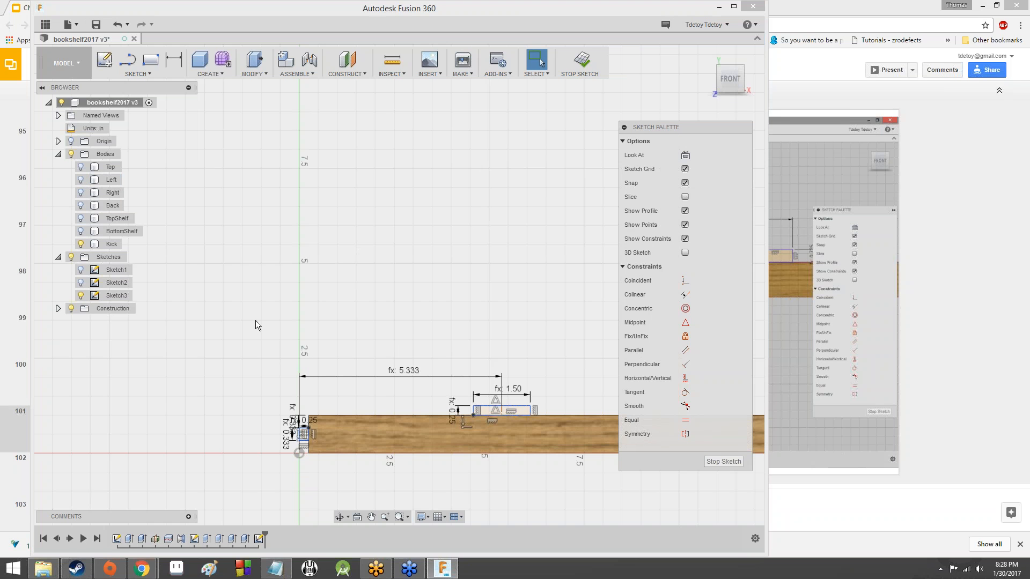
Start an Extrude and select both tab profiles, on top and at the end of the kick board
mouse_move(733, 80)
left_mouse_down()
mouse_move(684, 132)
mouse_move(719, 96)
mouse_move(748, 92)
mouse_move(641, 80)
mouse_move(727, 87)
left_mouse_up()
left_click(229, 74)
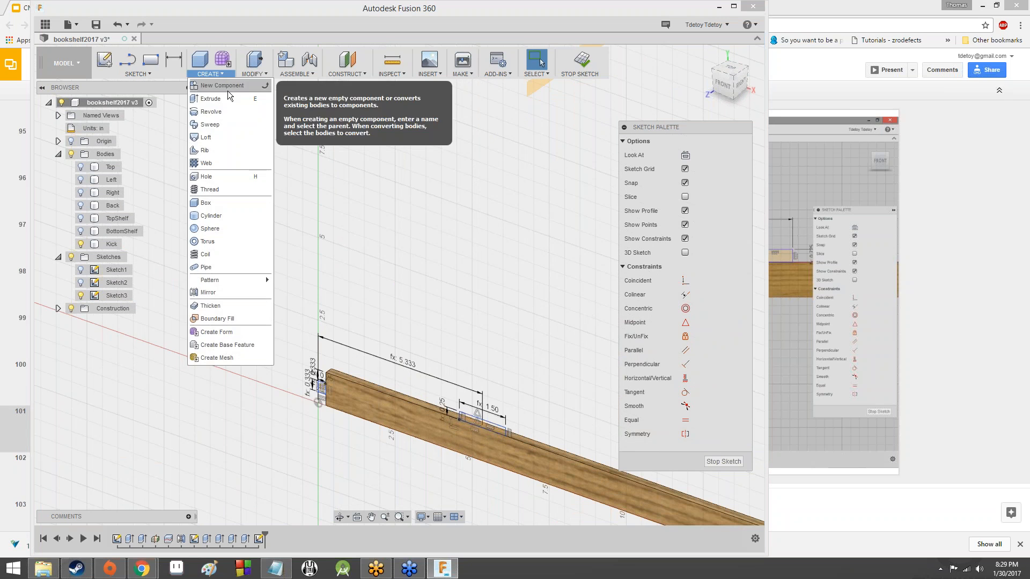
left_click(227, 97)
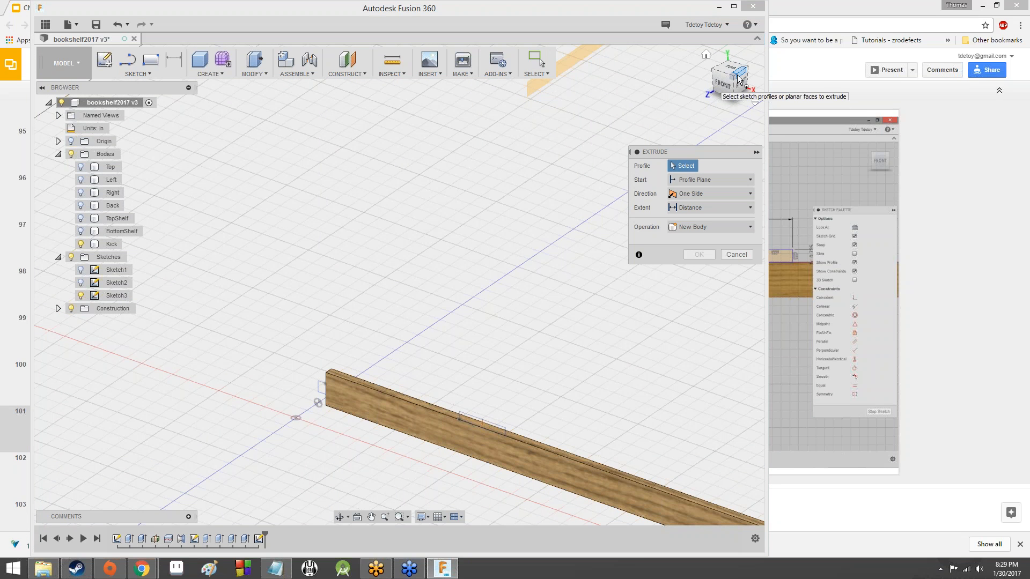
mouse_move(740, 76)
left_mouse_down()
mouse_move(536, 85)
mouse_move(558, 87)
mouse_move(549, 67)
mouse_move(563, 59)
mouse_move(574, 83)
mouse_move(518, 395)
left_mouse_up()
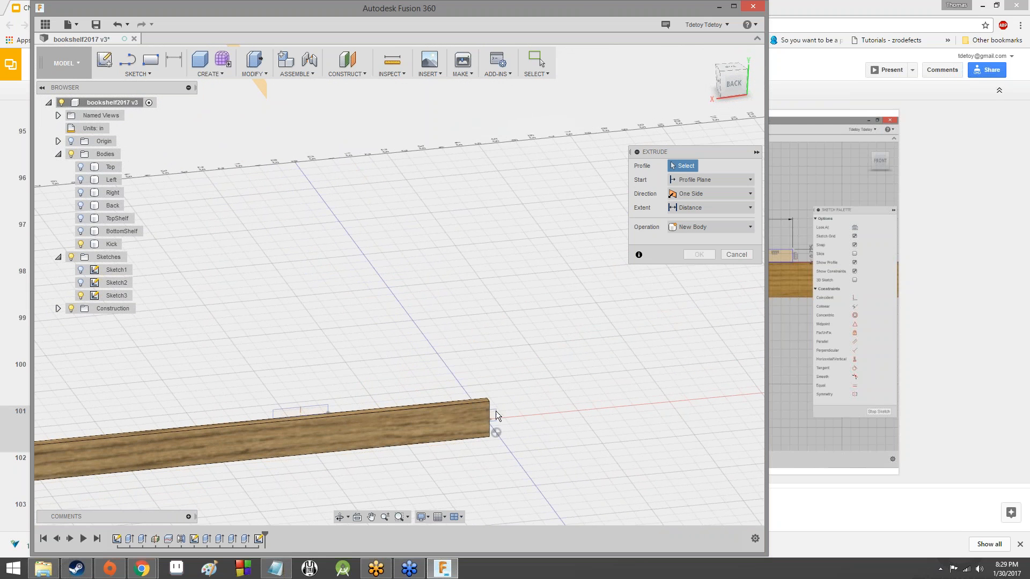
left_click(308, 408)
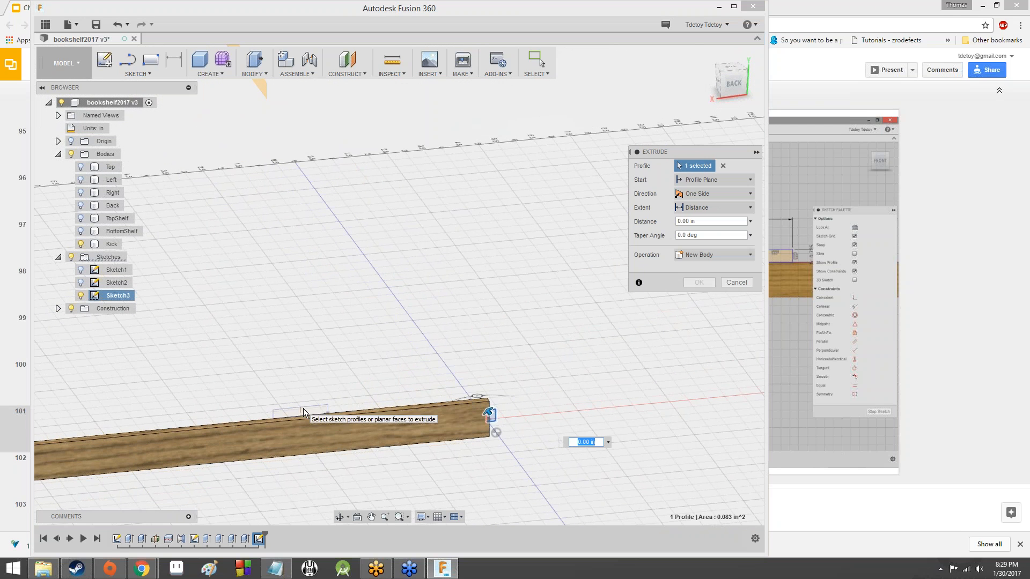
left_click(304, 410)
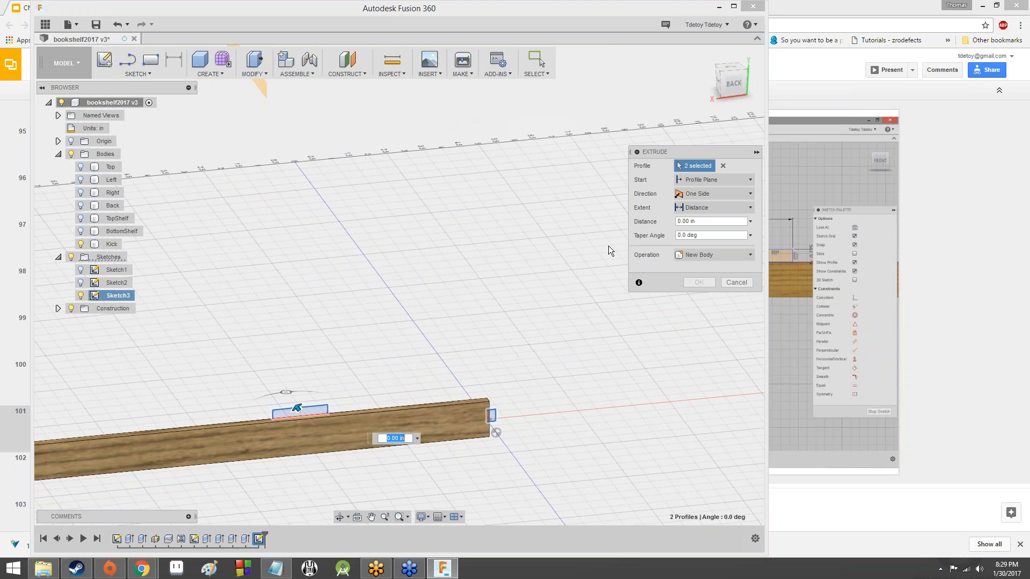
Switch to the Google Slides presentation, read slides 102 to 106 on extruding and mirroring the tabs, and return to Fusion 360
left_click(810, 107)
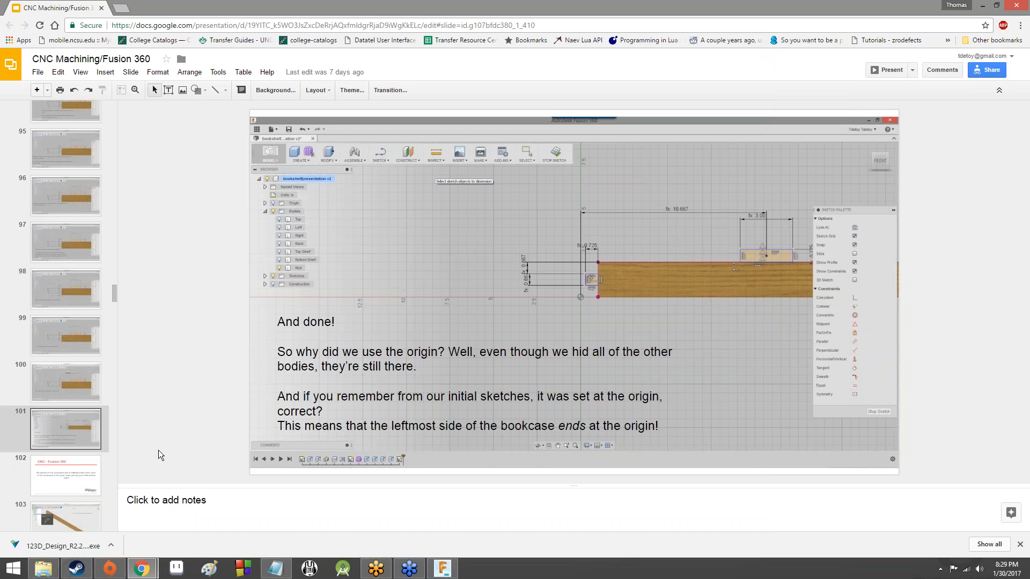
left_click(73, 478)
left_click(78, 513)
scroll(92, 410, "down", 5)
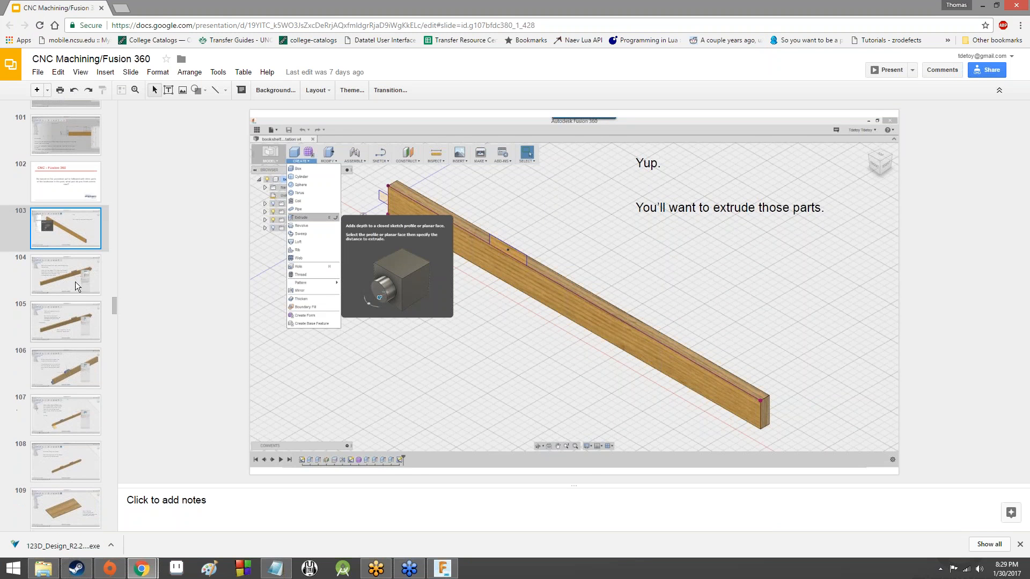
left_click(70, 265)
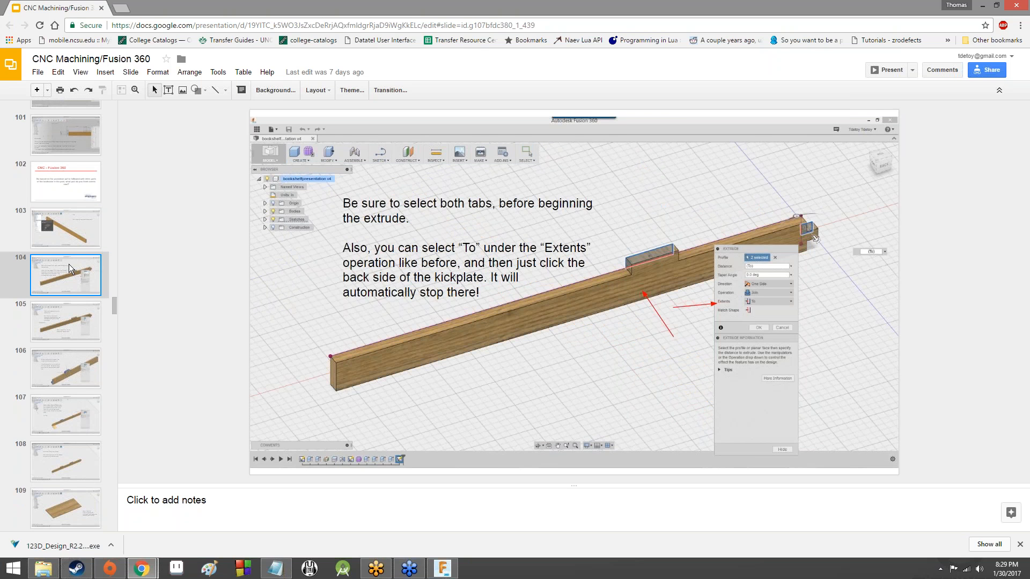
left_click(69, 328)
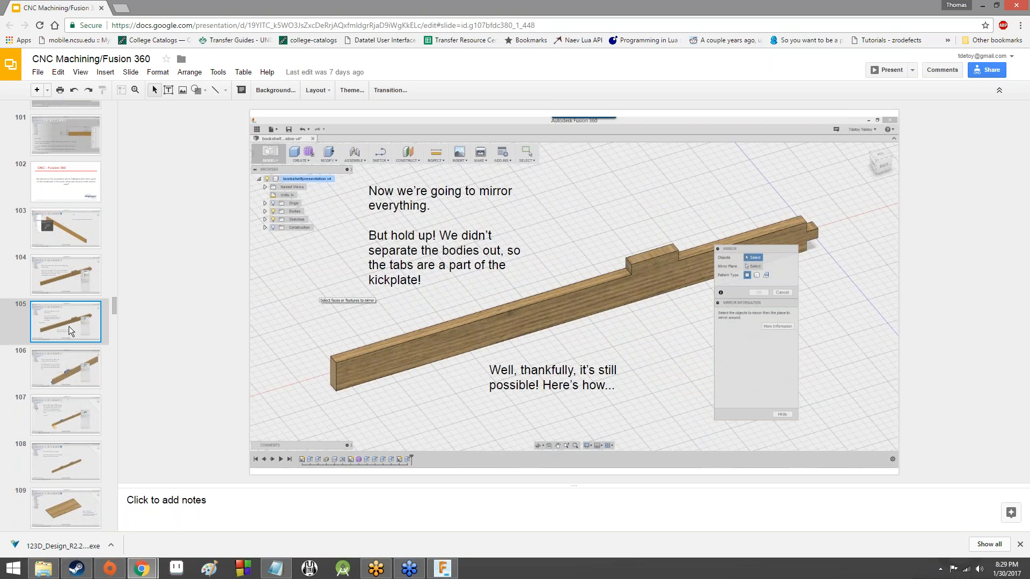
left_click(76, 357)
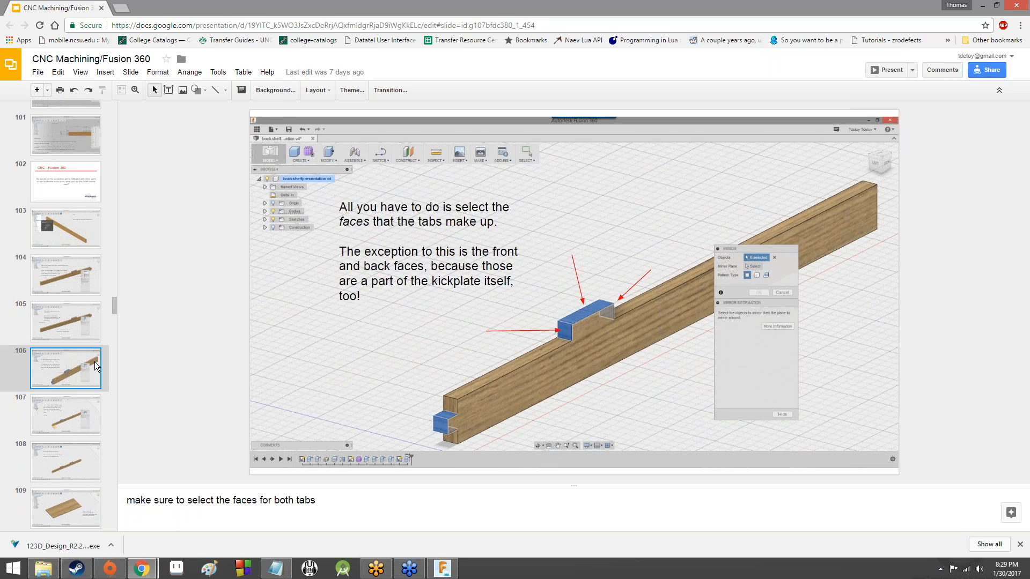
left_click(450, 571)
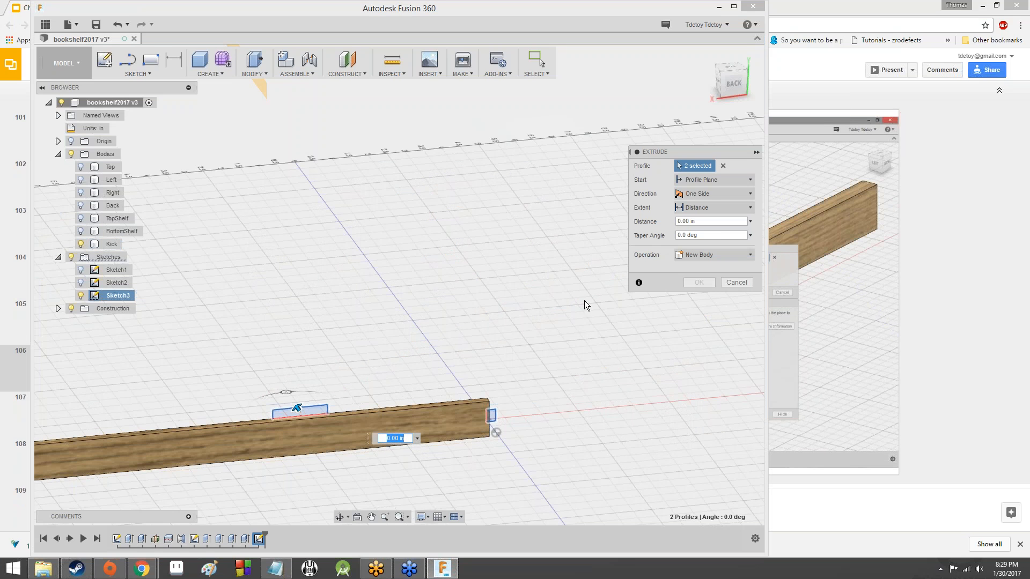
Try to extrude both tab profiles up to the kick board's back face with the To Object extent
left_click(701, 208)
left_click(701, 234)
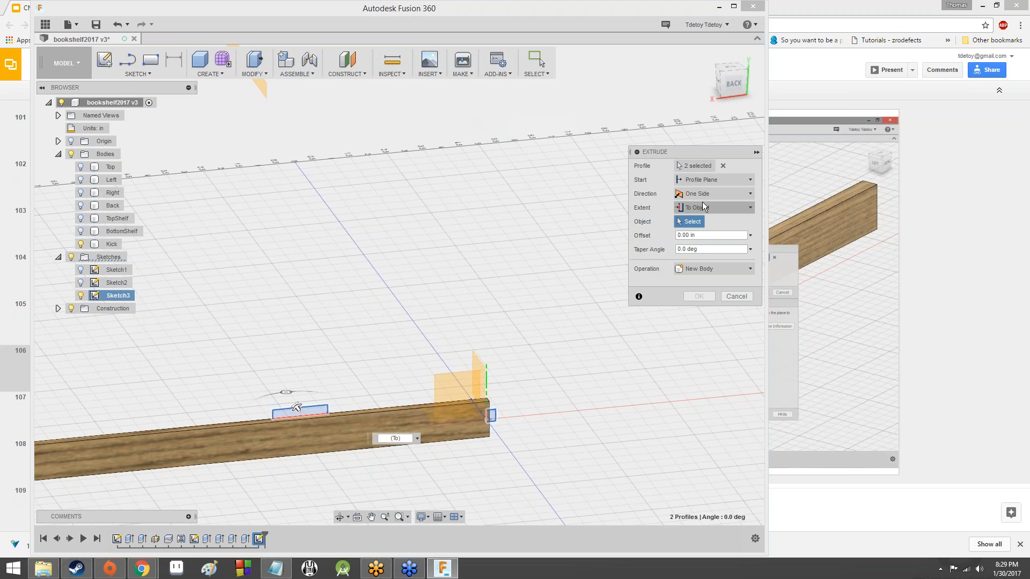
left_click(324, 432)
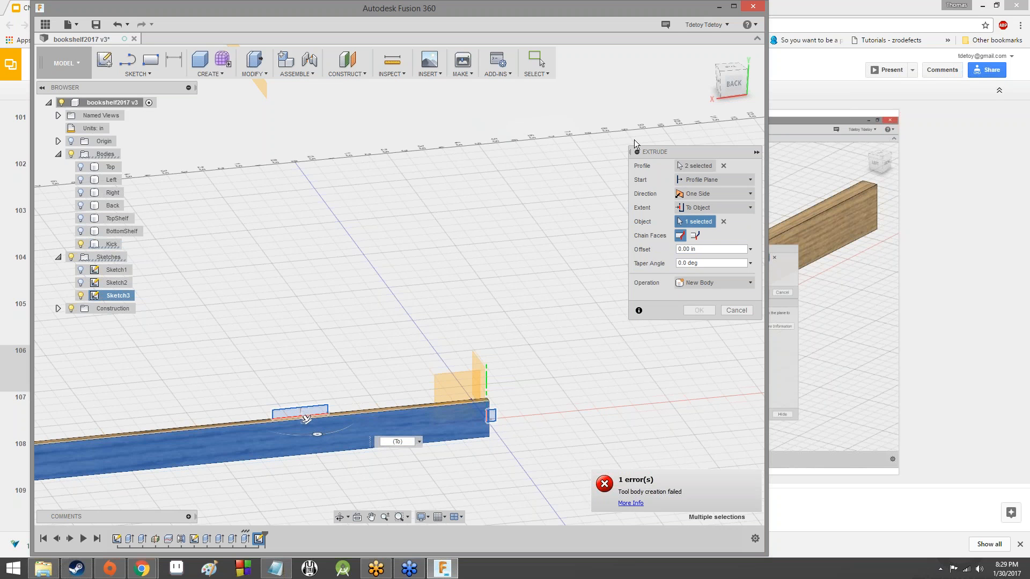
mouse_move(734, 83)
left_mouse_down()
mouse_move(745, 89)
mouse_move(725, 96)
left_mouse_up()
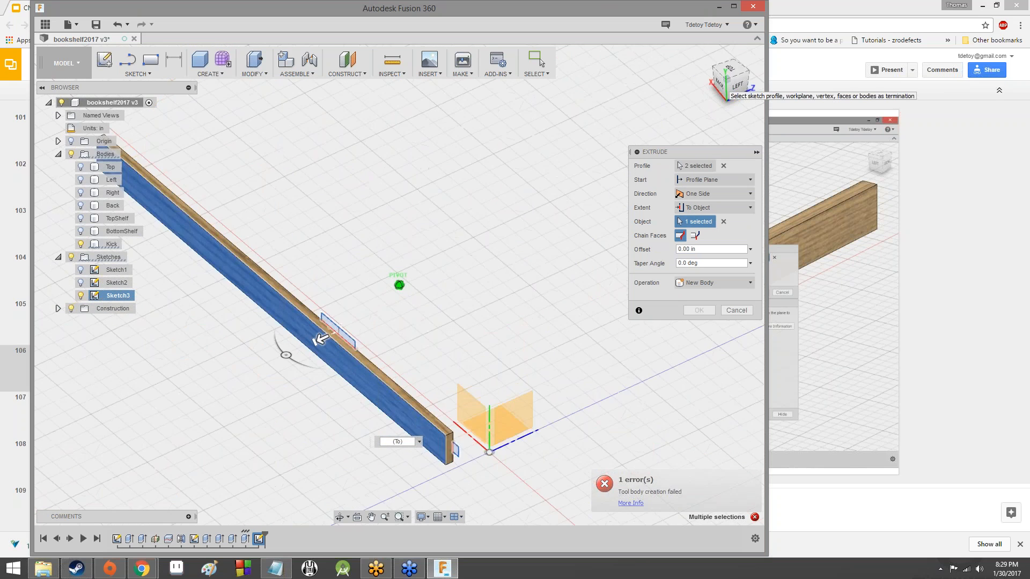
left_click_drag(321, 339, 312, 408)
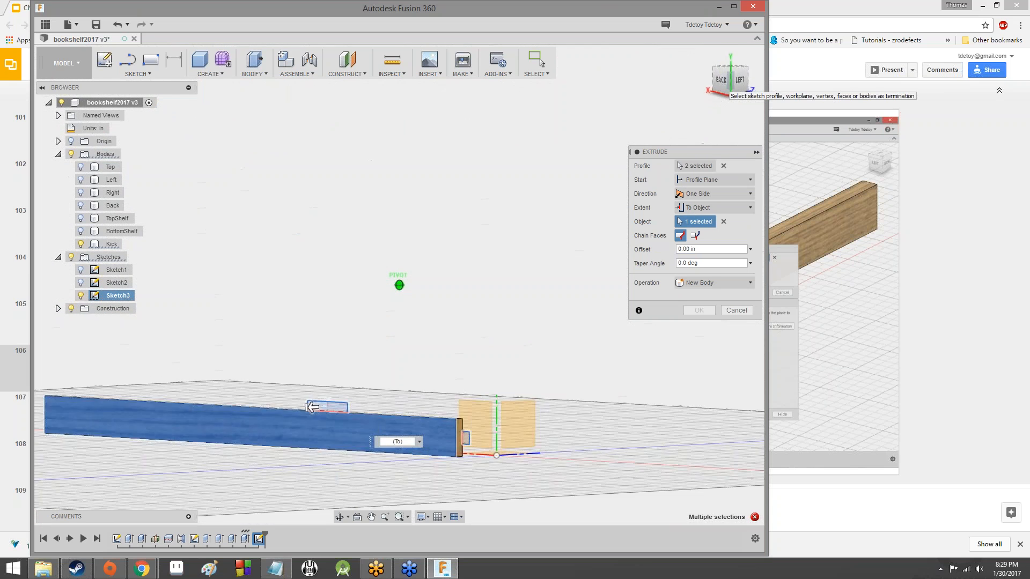
mouse_move(723, 87)
left_mouse_down()
mouse_move(728, 94)
mouse_move(722, 88)
left_mouse_up()
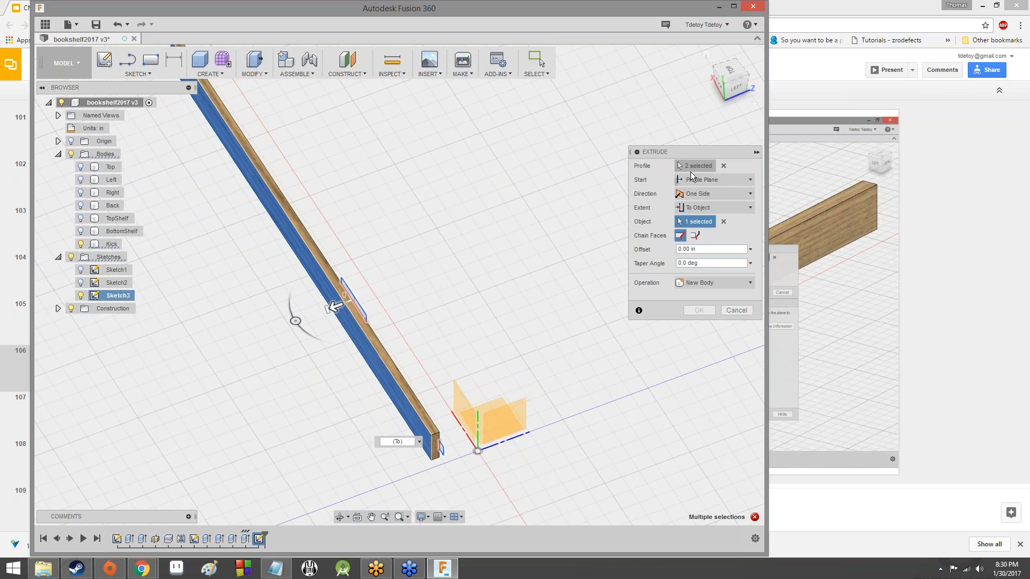
Try From Object as the extrusion start, then restore Profile Plane and keep the One Side direction
left_click(692, 179)
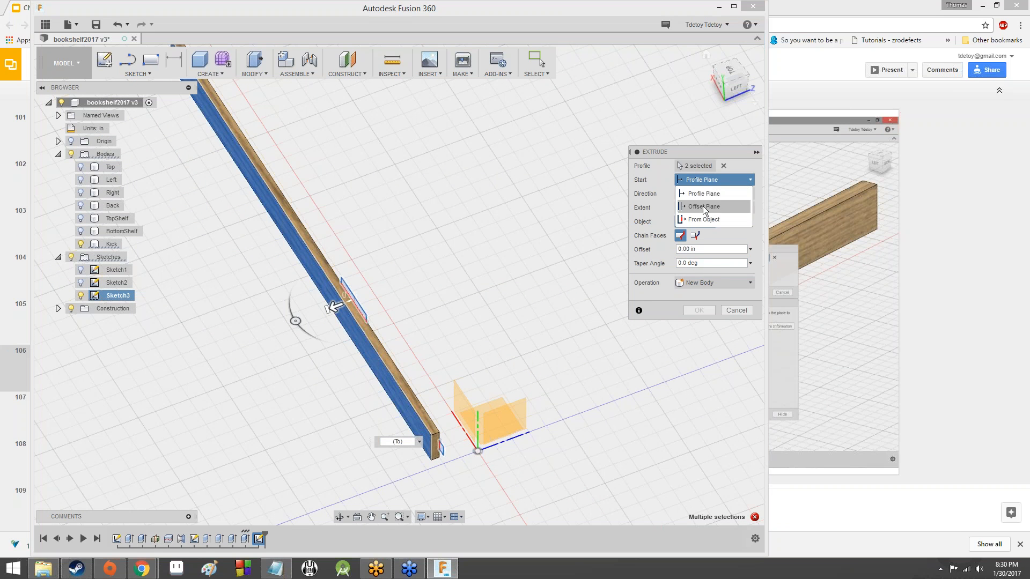
left_click(705, 219)
left_click(705, 183)
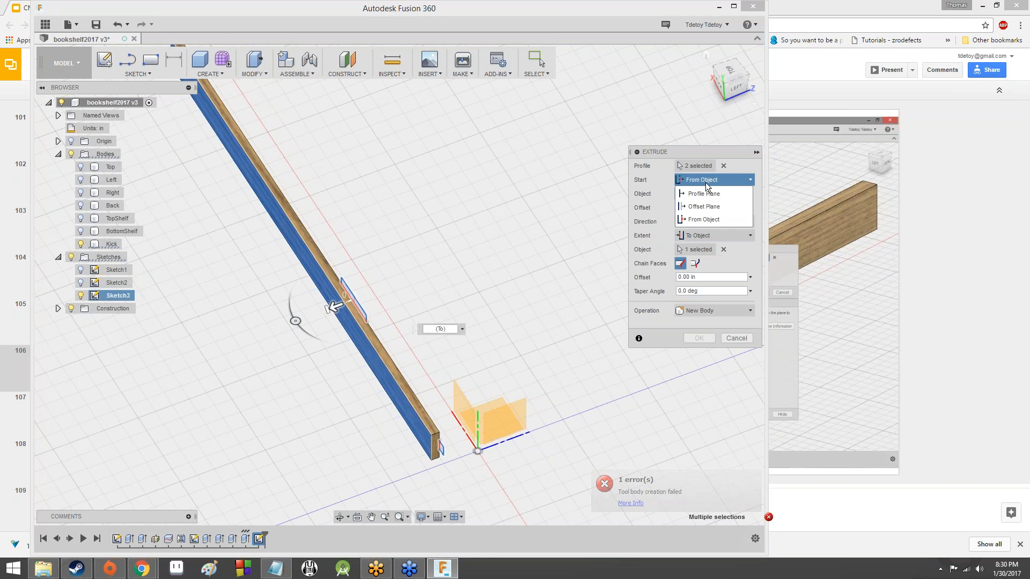
left_click(704, 197)
left_click(706, 197)
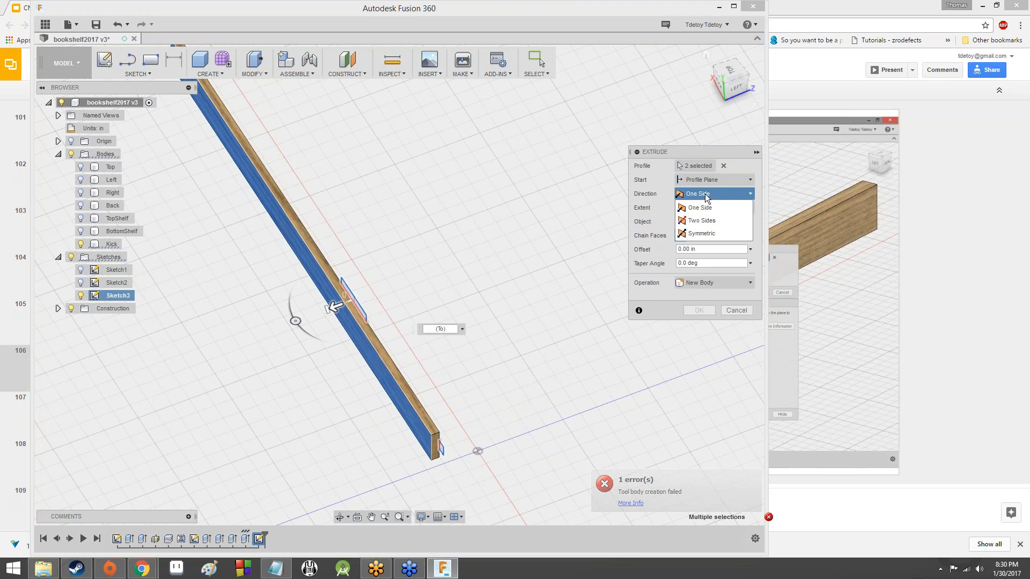
left_click(700, 209)
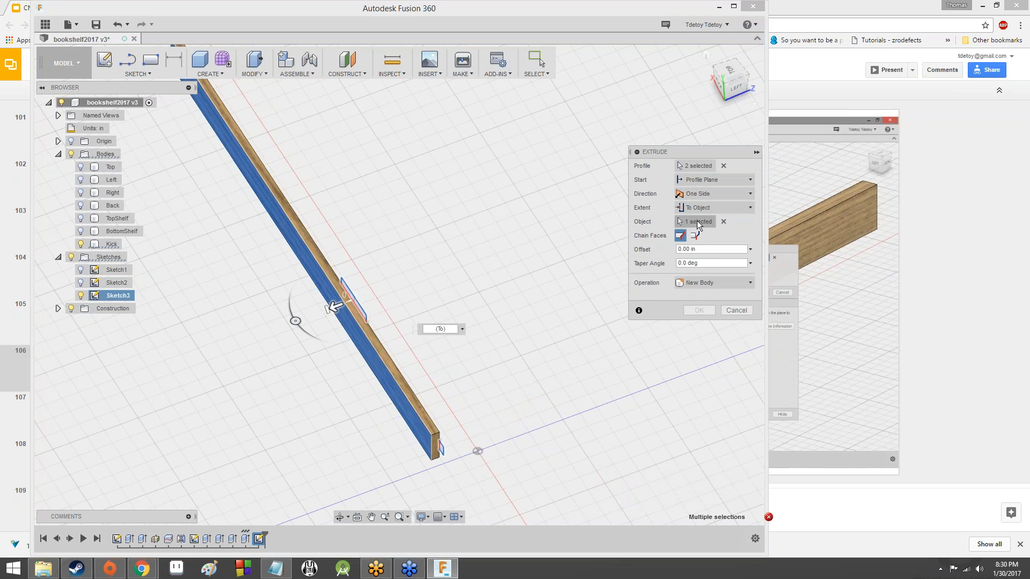
Try the Join operation for the tab extrusion, switch back to New Body, and cancel the extrusion
left_click(692, 282)
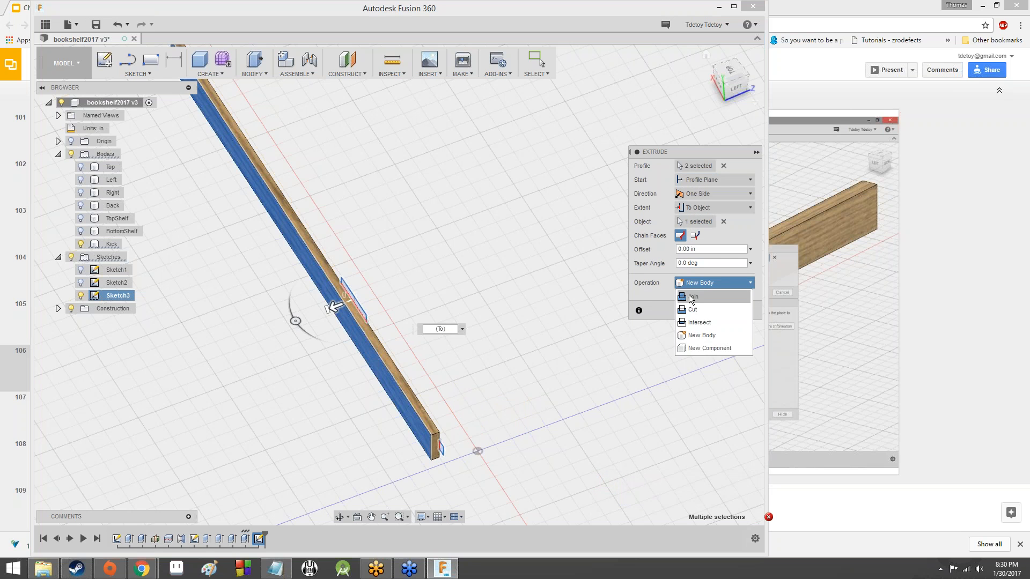
left_click(689, 296)
left_click(690, 284)
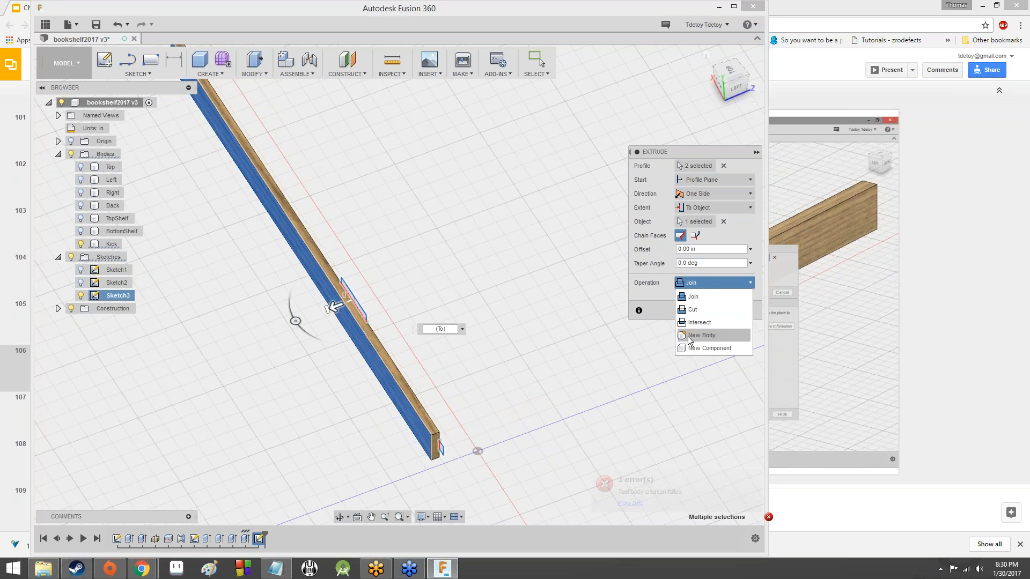
left_click(689, 335)
left_click(728, 307)
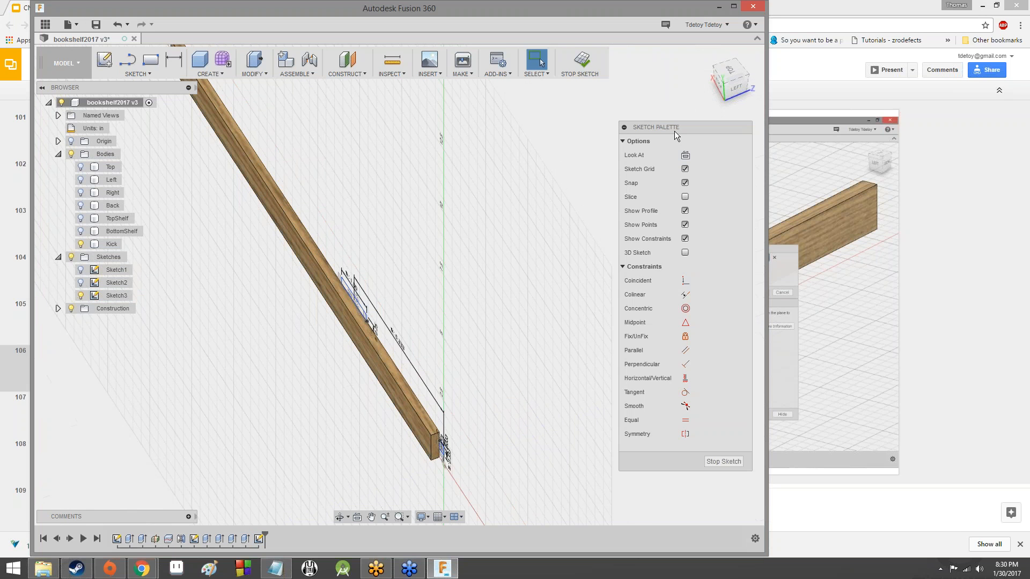
Try to extrude only the top tab profile by -0.25 in, joined to the kick board, and cancel it
left_click(222, 74)
left_click(232, 96)
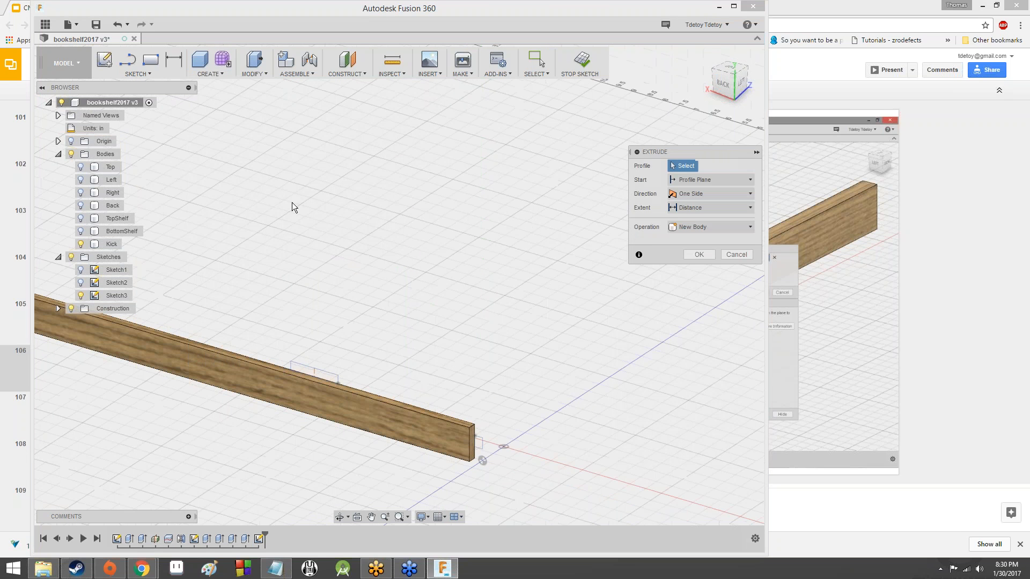
left_click(312, 376)
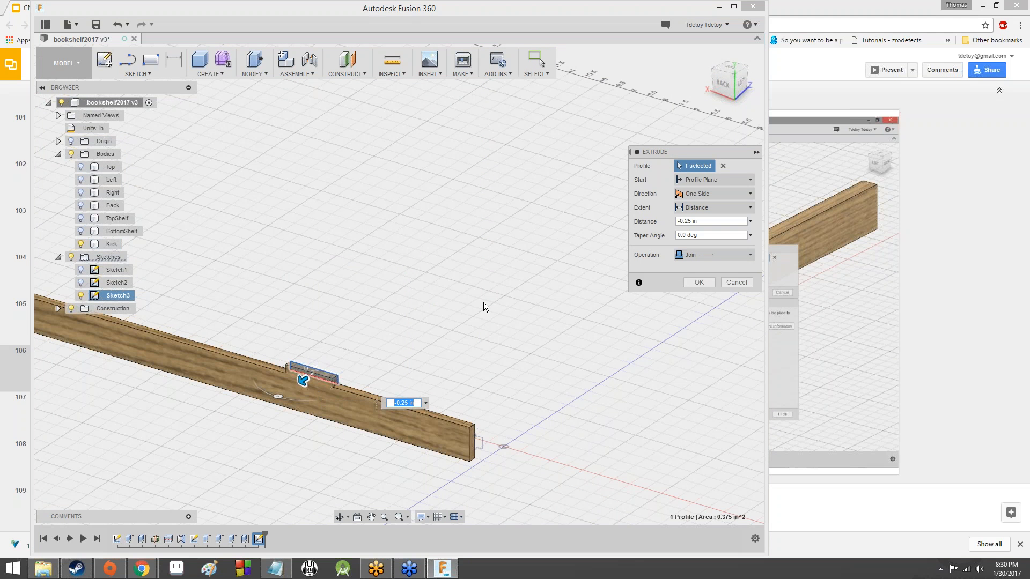
left_click(736, 283)
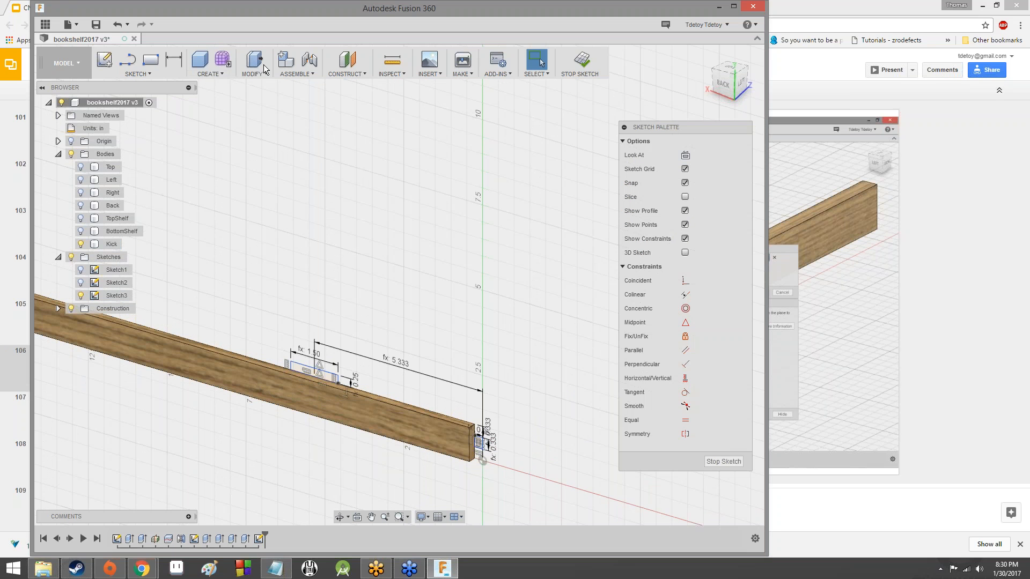
left_click(218, 69)
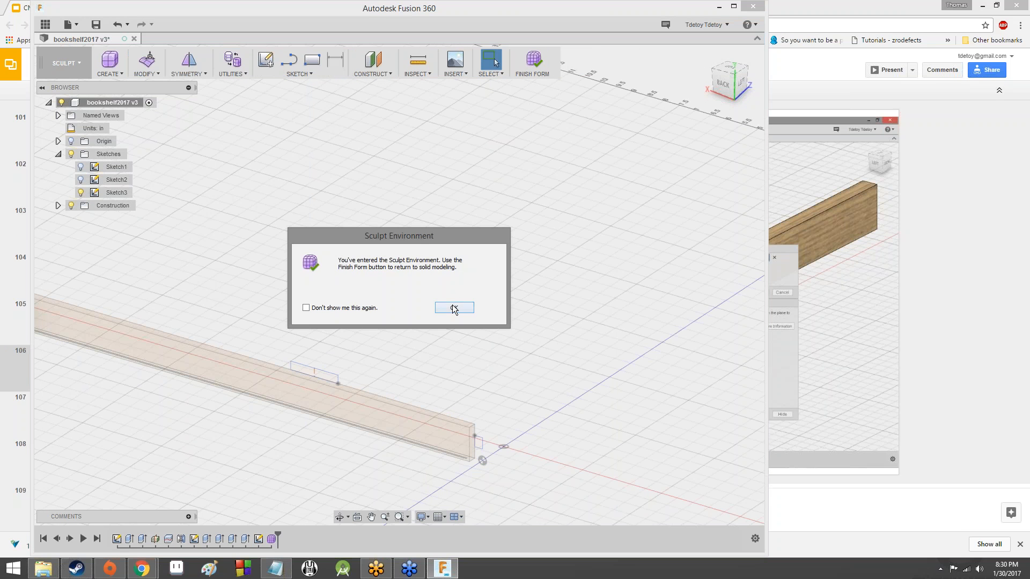
left_click(453, 307)
left_click(532, 60)
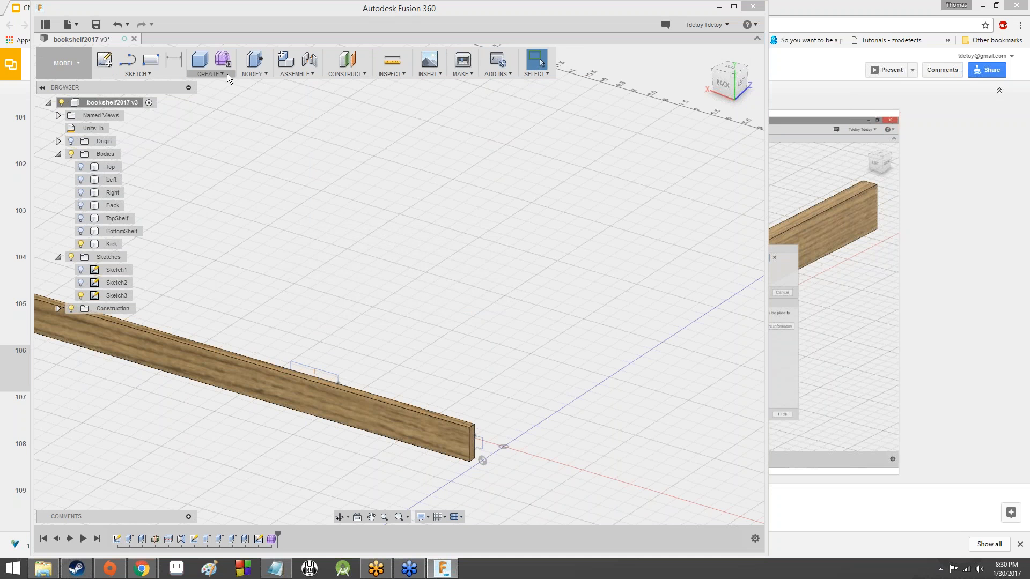
Try to extrude both tab profiles to the kick board's back face with the To Object extent, and cancel the extrusion
left_click(215, 73)
left_click(233, 102)
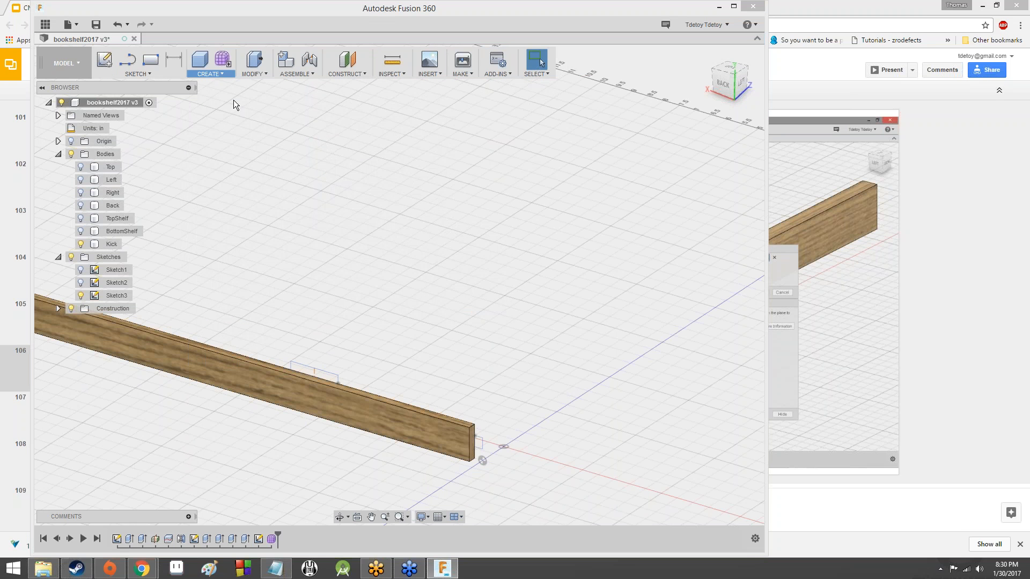
left_click(316, 377)
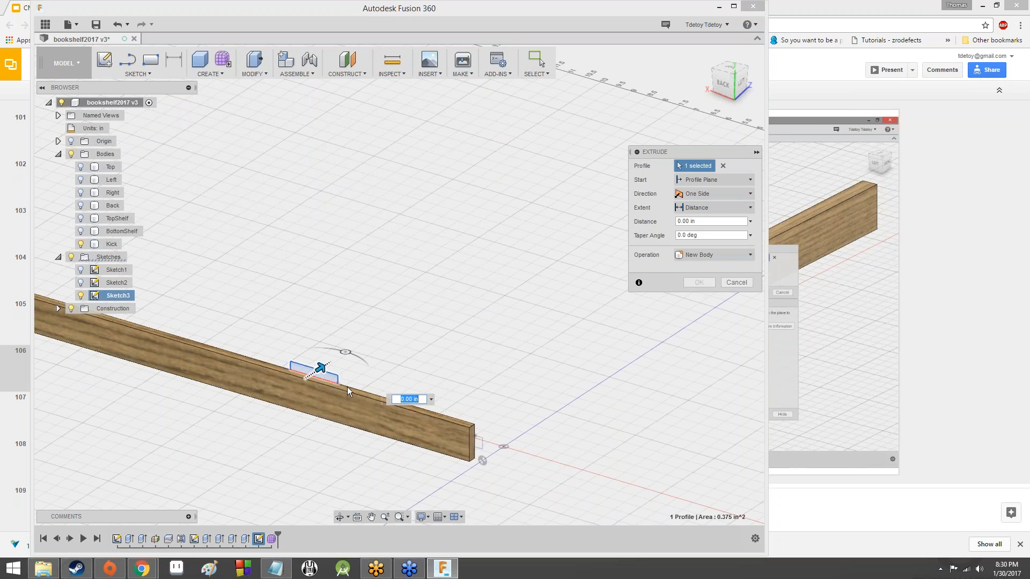
left_click(477, 443)
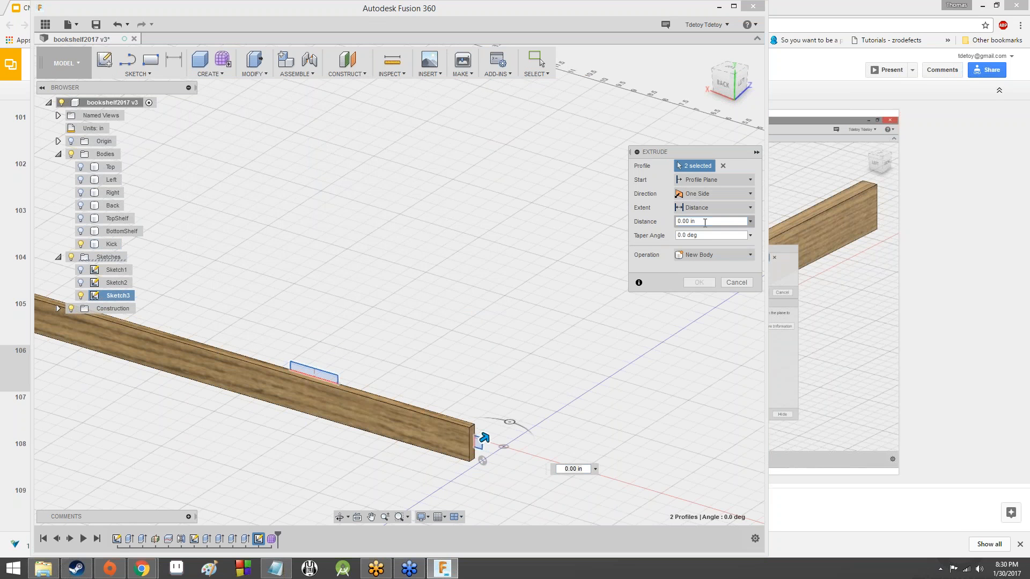
left_click(713, 207)
left_click(697, 234)
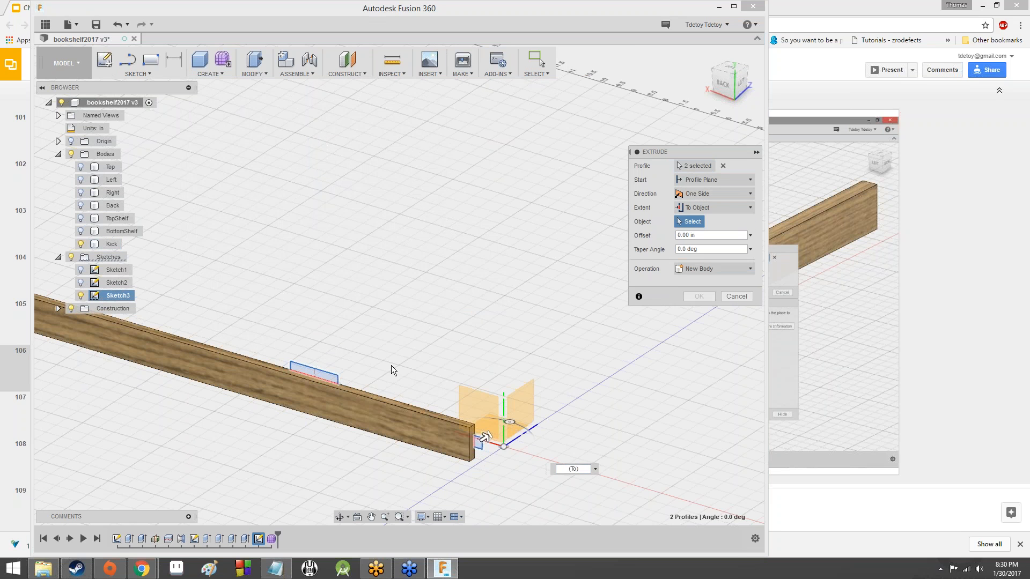
left_click(356, 410)
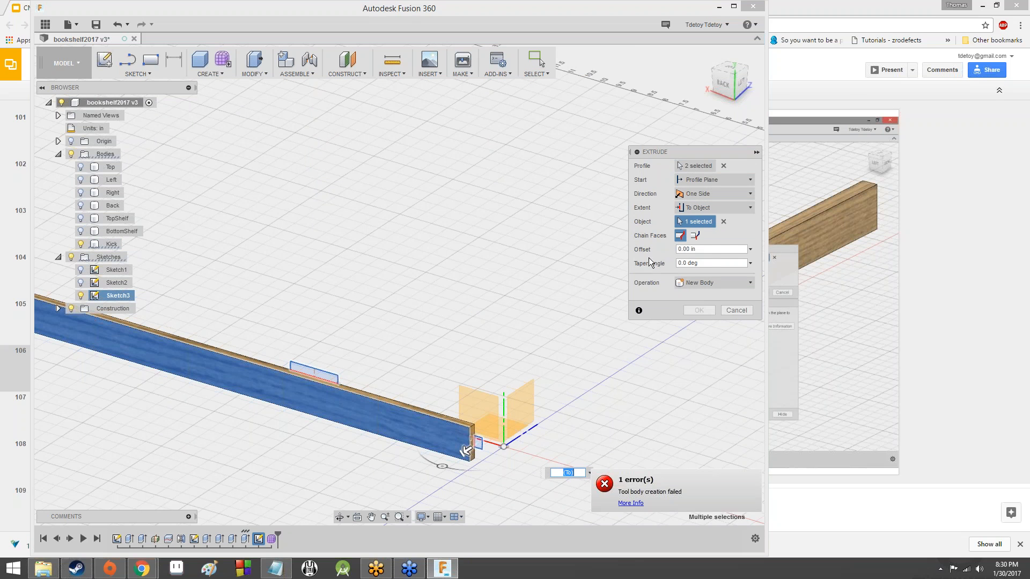
left_click(736, 310)
left_click(213, 75)
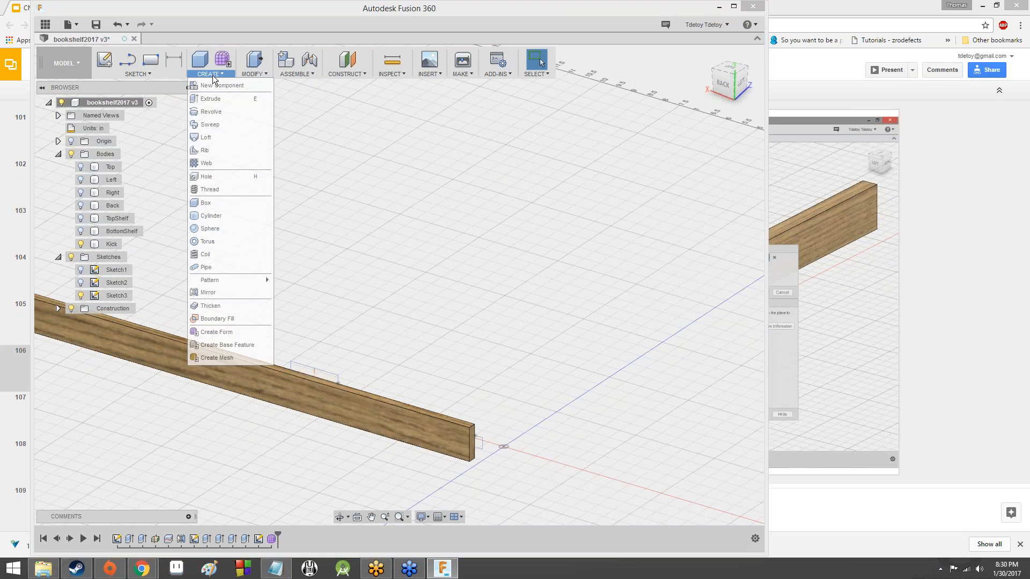
left_click(212, 98)
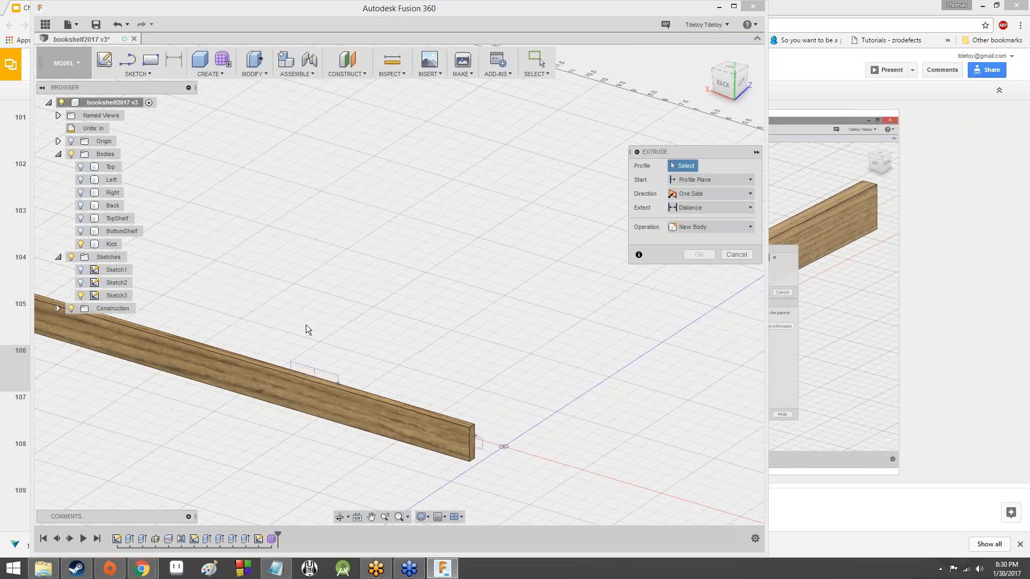
left_click(314, 369)
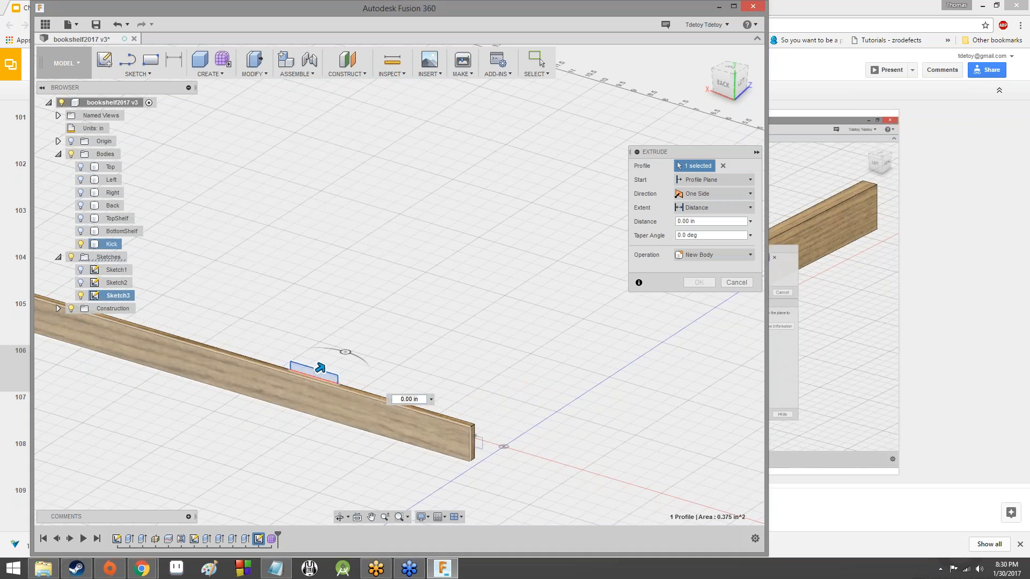
left_click(736, 283)
Try to extrude only the end tab profile by -0.25 in, joined to the kick board, and cancel it
left_click(223, 76)
left_click(229, 99)
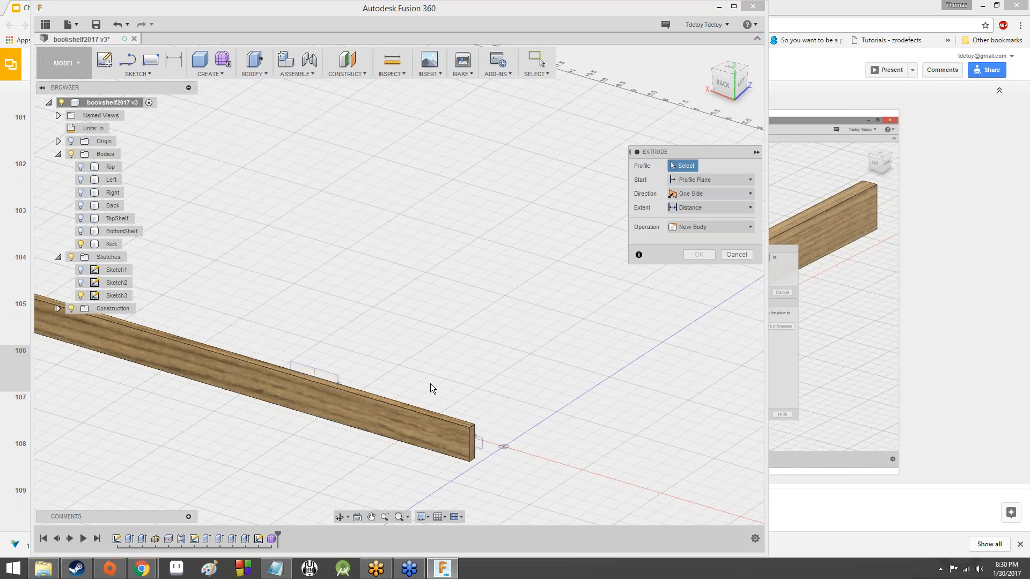
left_click(467, 438)
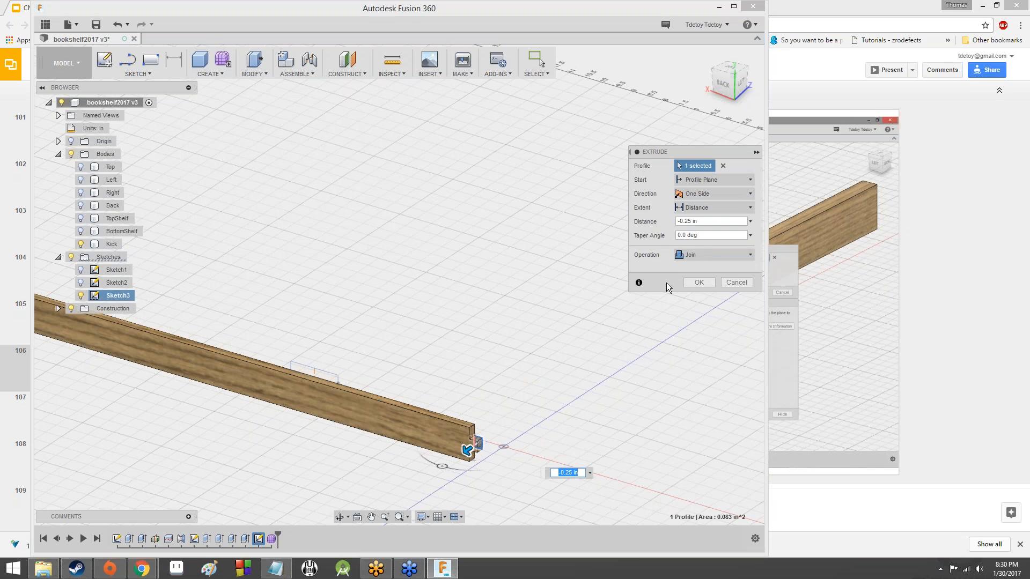
left_click(737, 283)
left_click(222, 60)
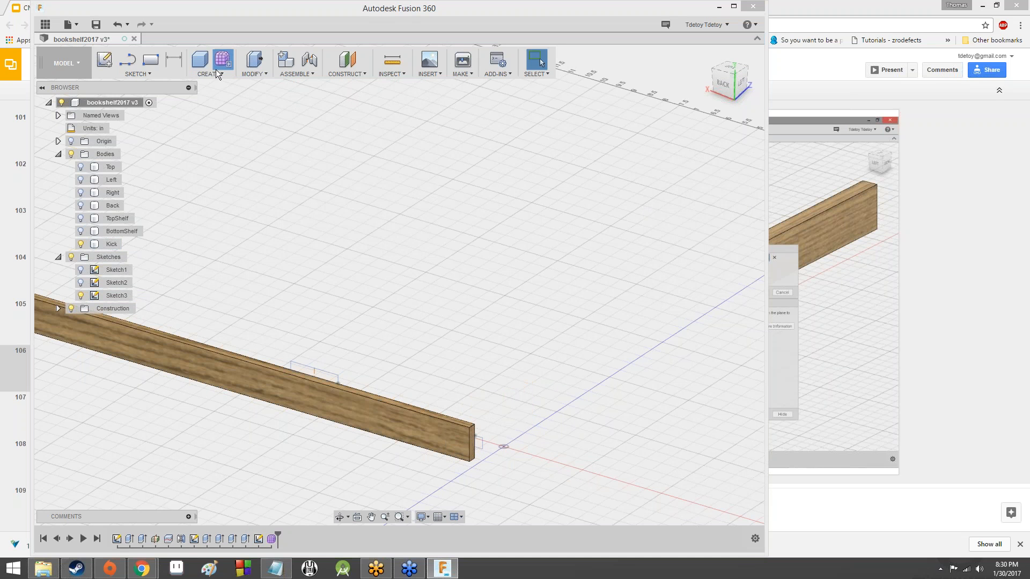
left_click(454, 307)
left_click(535, 60)
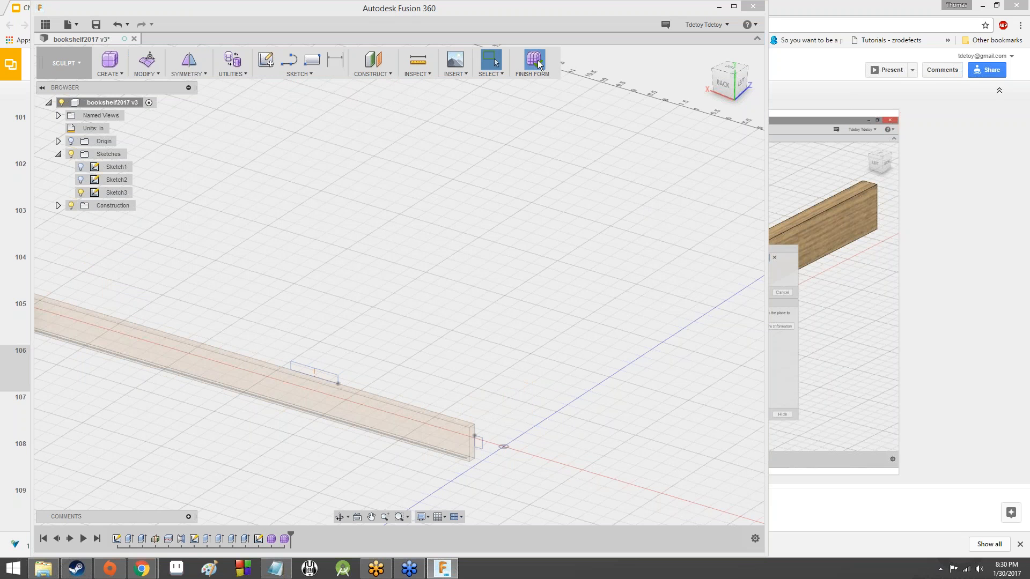
Extrude the top tab profile by -0.25 in to the kick board's back face as a new body
left_click(215, 72)
left_click(217, 96)
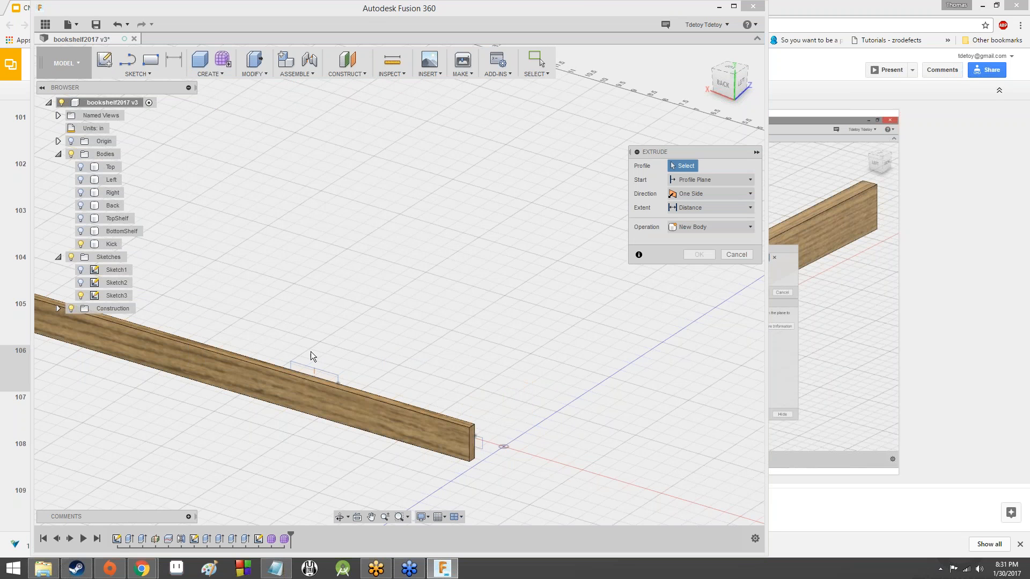
left_click(317, 375)
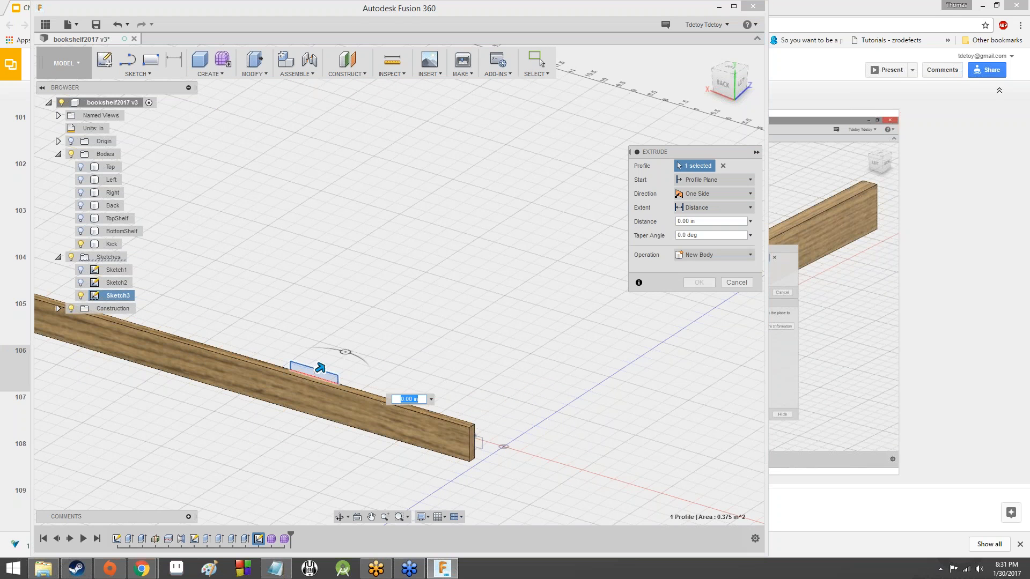
left_click(291, 392)
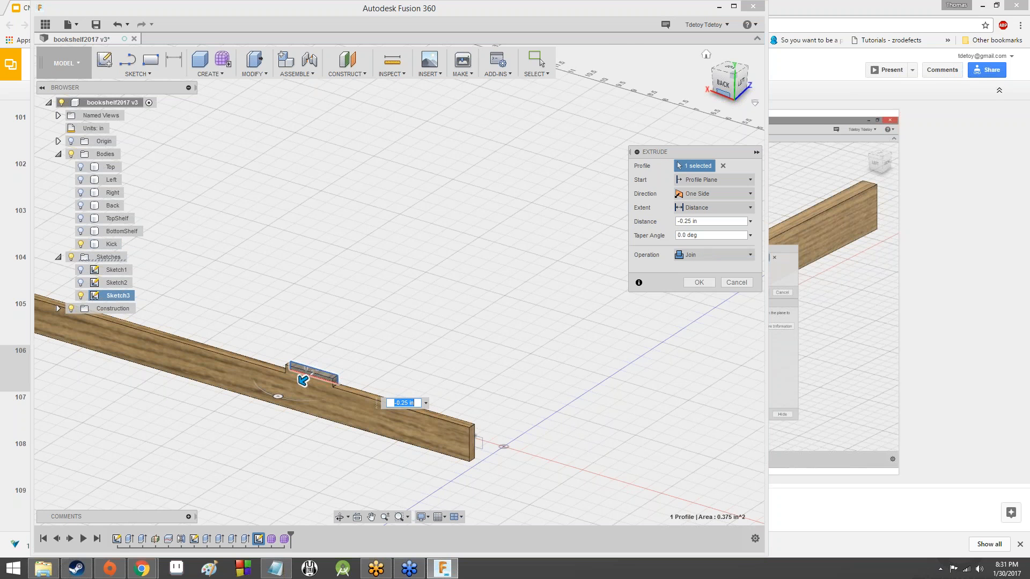
left_click_drag(734, 88, 731, 98)
mouse_move(343, 321)
middle_mouse_down("shift")
mouse_move(472, 445)
mouse_move(371, 365)
mouse_move(429, 322)
mouse_move(392, 348)
middle_mouse_up("shift")
left_click(711, 255)
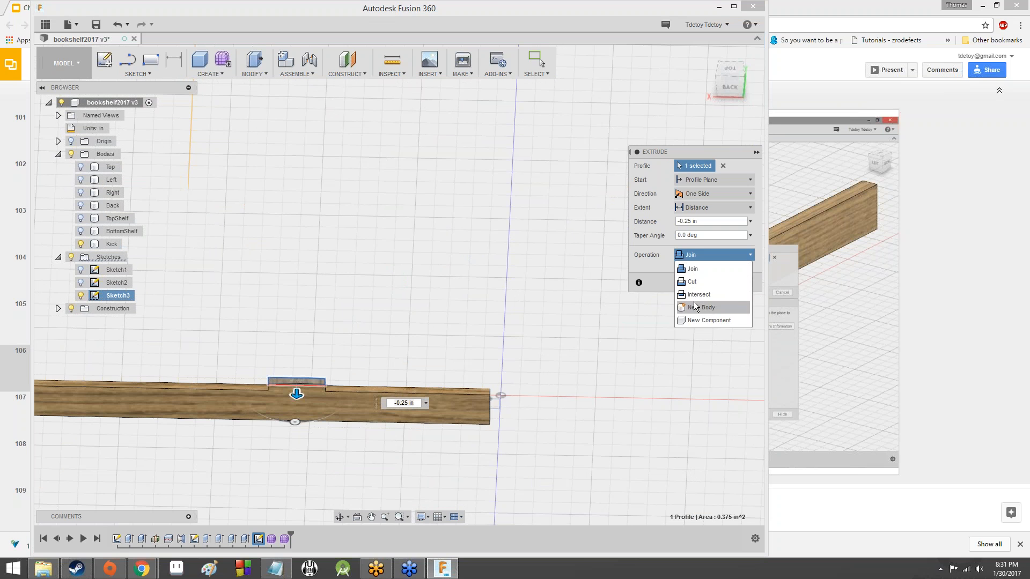
left_click(736, 85)
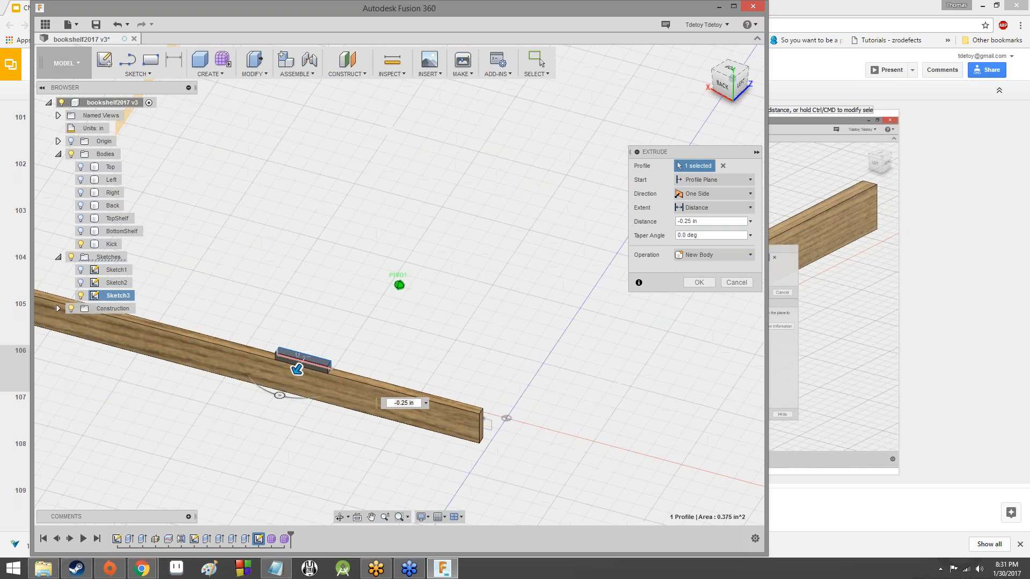
mouse_move(724, 76)
left_mouse_down()
mouse_move(751, 64)
mouse_move(716, 86)
mouse_move(750, 80)
mouse_move(721, 80)
left_mouse_up()
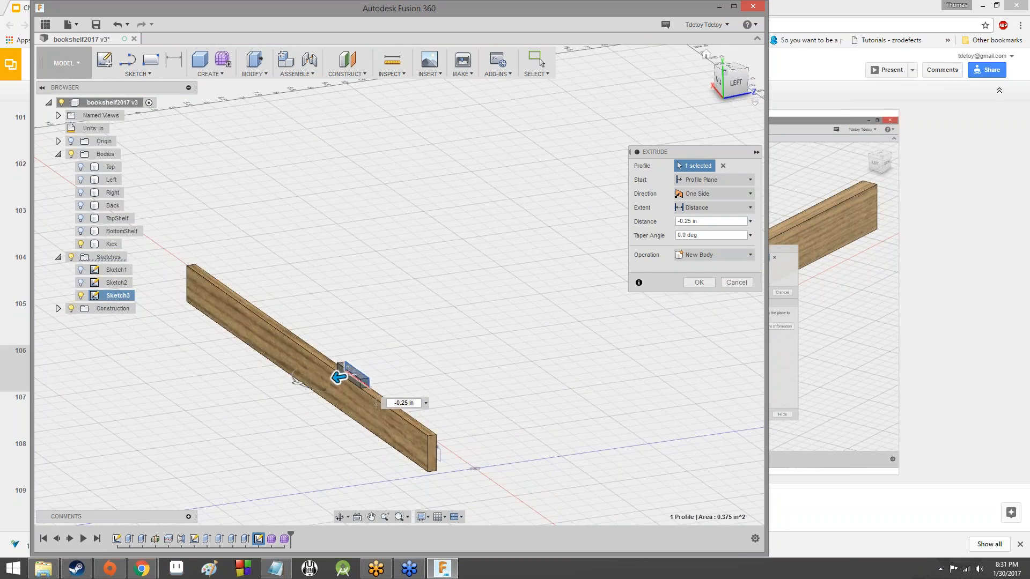
scroll(445, 392, "down", 3)
scroll(445, 389, "up", 5)
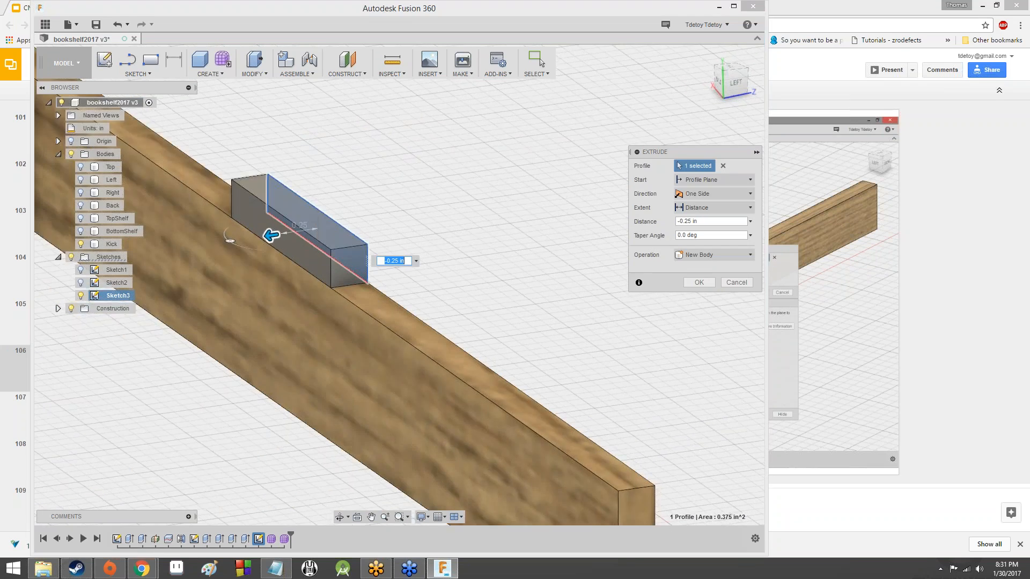
middle_click_drag(313, 300, 416, 315)
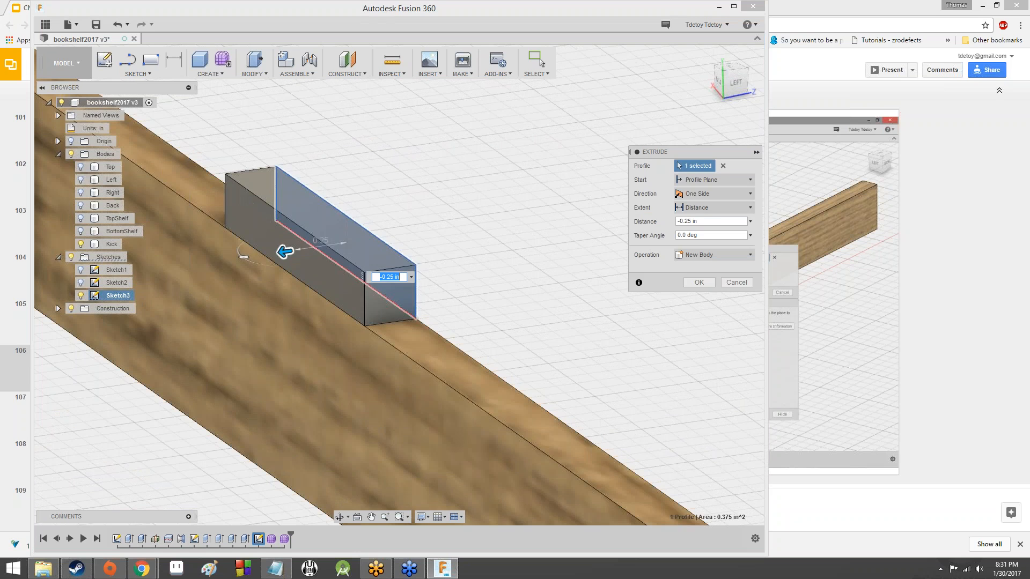
scroll(416, 312, "down", 6)
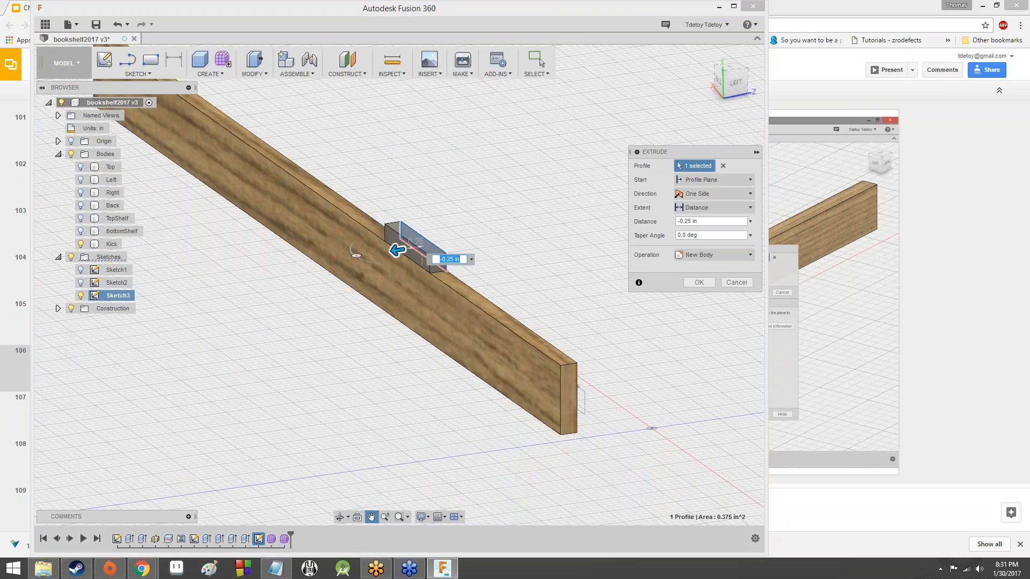
left_click(702, 280)
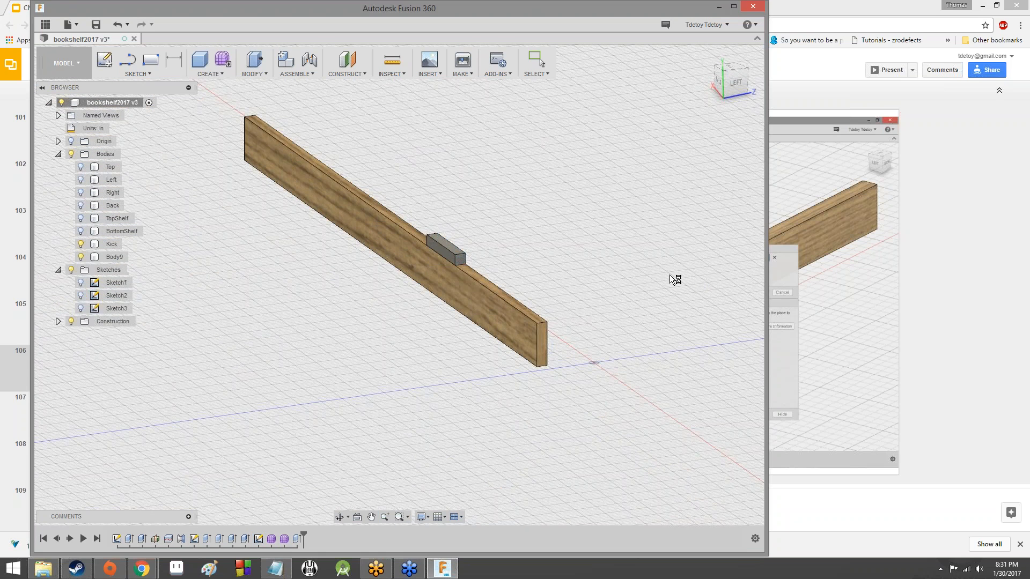
Make Sketch3 visible again to expose the end tab profile
mouse_move(724, 82)
left_mouse_down()
mouse_move(766, 86)
mouse_move(665, 79)
mouse_move(759, 81)
left_mouse_up()
middle_click_drag(399, 285, 278, 240, "shift")
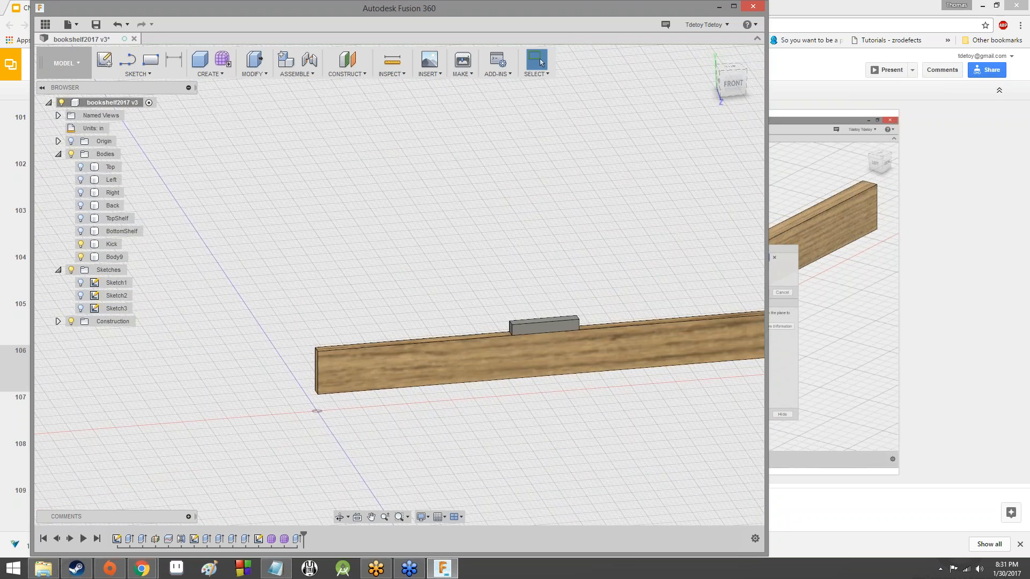
left_click(80, 308)
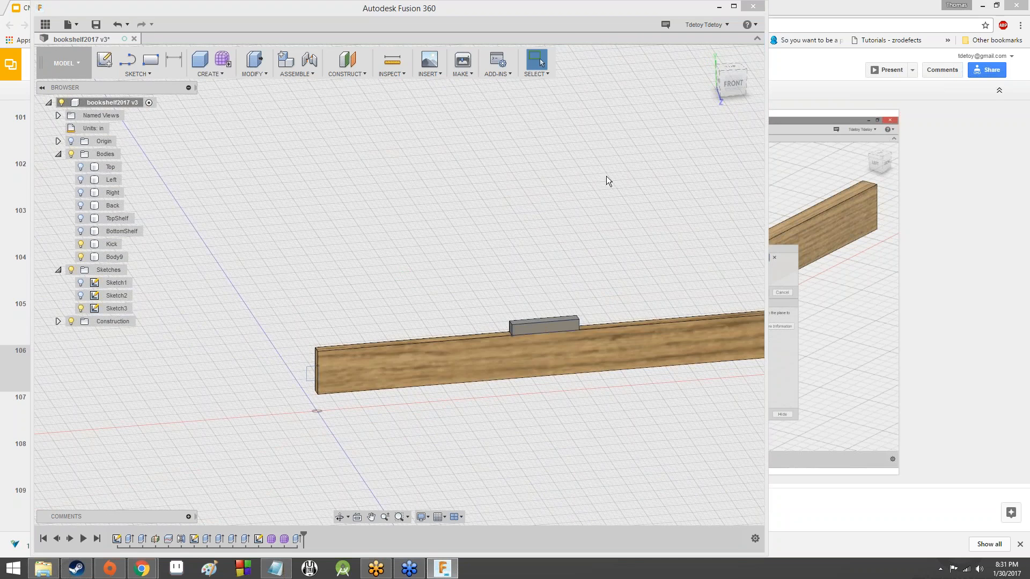
Extrude the end tab profile by -0.25 in as a new body
middle_click_drag(400, 223, 533, 352, "shift")
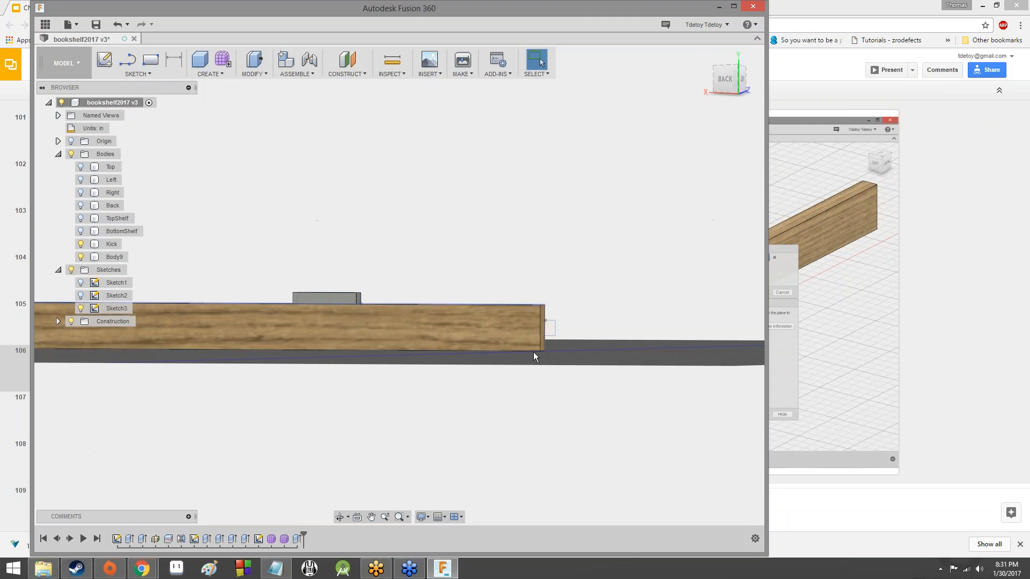
left_click(211, 73)
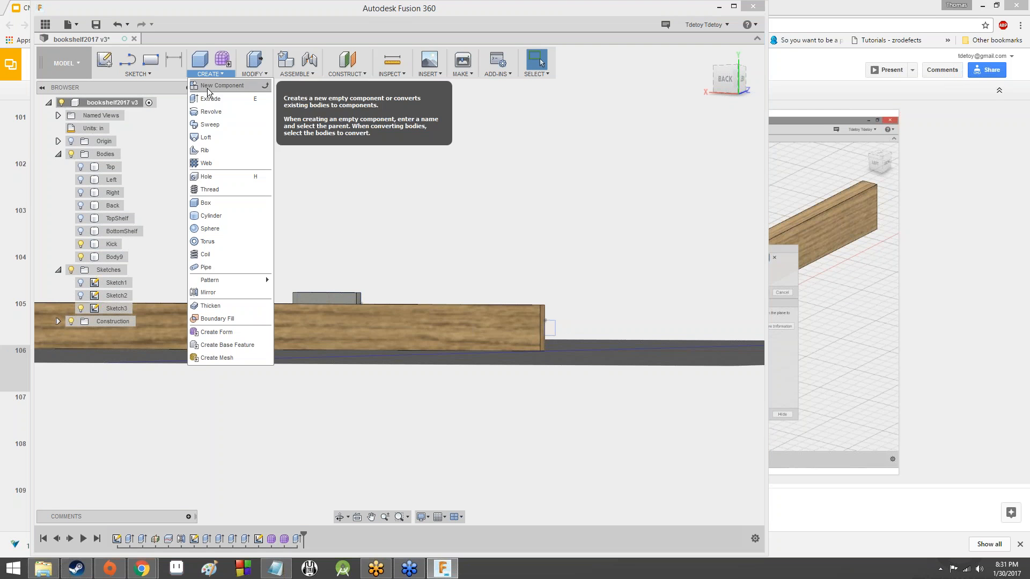
left_click(209, 98)
left_click(550, 327)
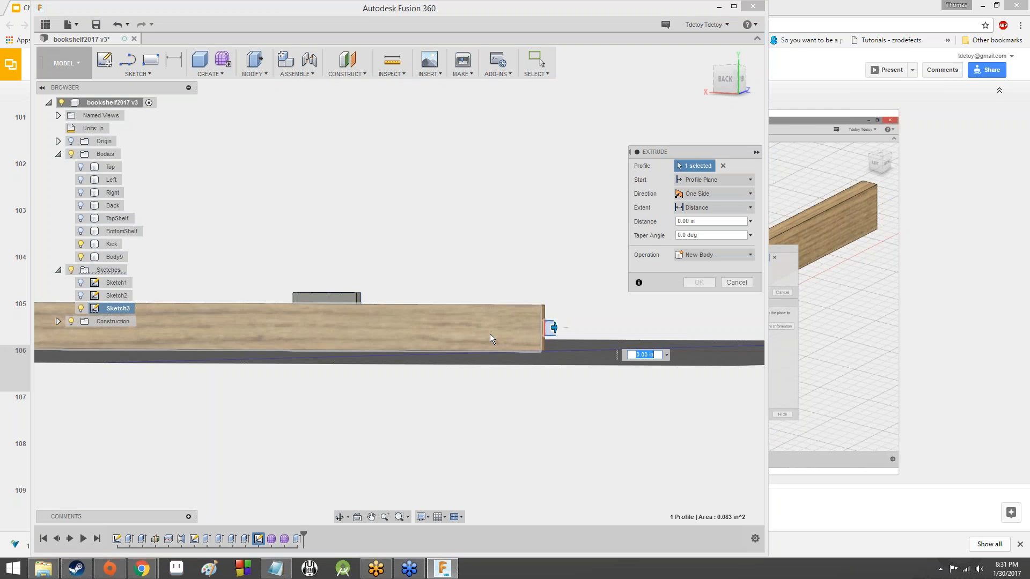
left_click(714, 254)
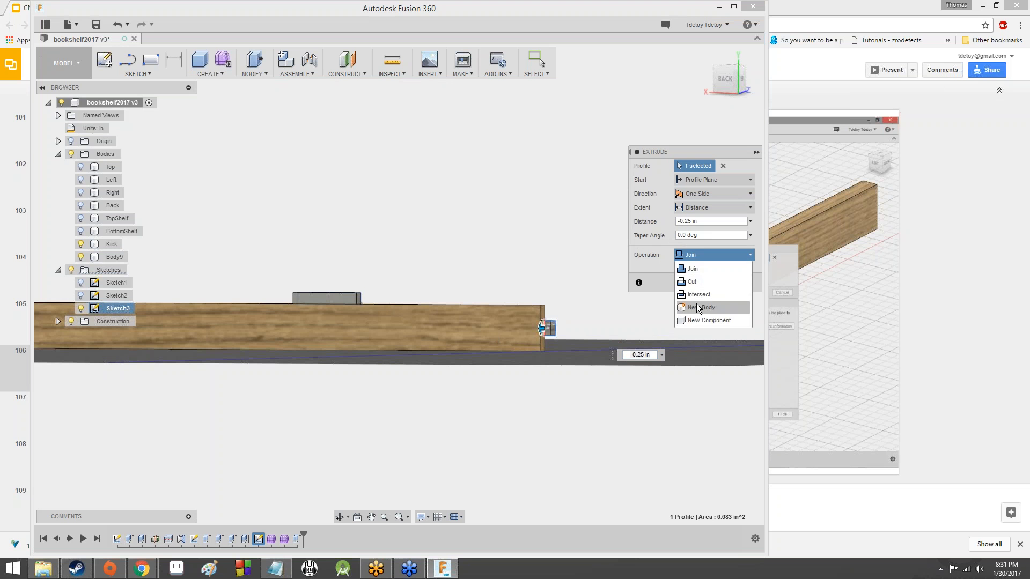
left_click(696, 304)
left_click(699, 285)
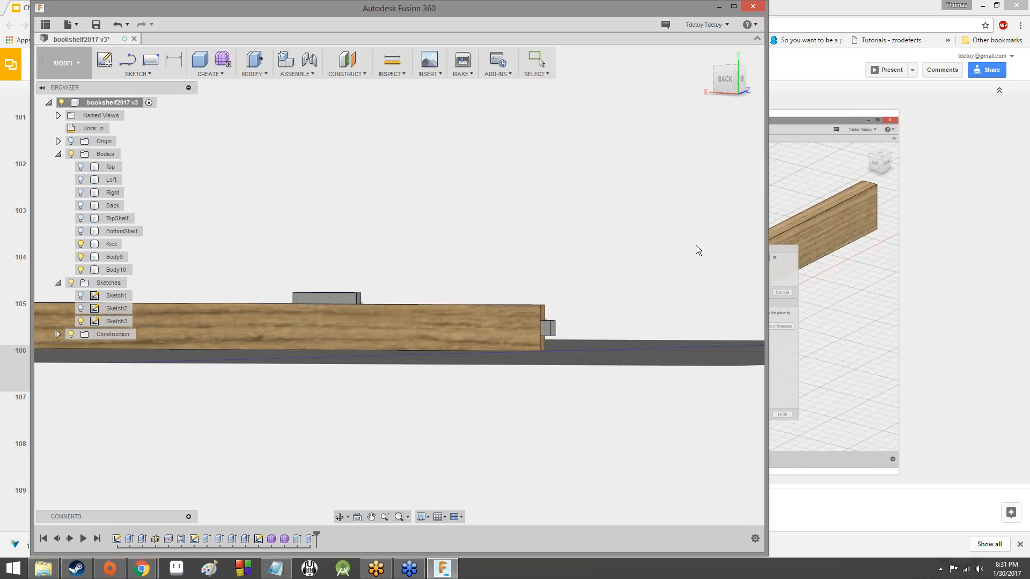
Examine the new tab bodies on the kick board's end and top edge from the front and right sides
left_click(703, 93)
mouse_move(703, 93)
left_mouse_down()
mouse_move(698, 110)
mouse_move(633, 113)
mouse_move(514, 72)
mouse_move(386, 134)
mouse_move(333, 145)
mouse_move(236, 140)
mouse_move(187, 124)
mouse_move(177, 102)
mouse_move(204, 81)
mouse_move(161, 91)
mouse_move(102, 80)
mouse_move(75, 121)
left_mouse_up()
left_click_drag(724, 76, 727, 84)
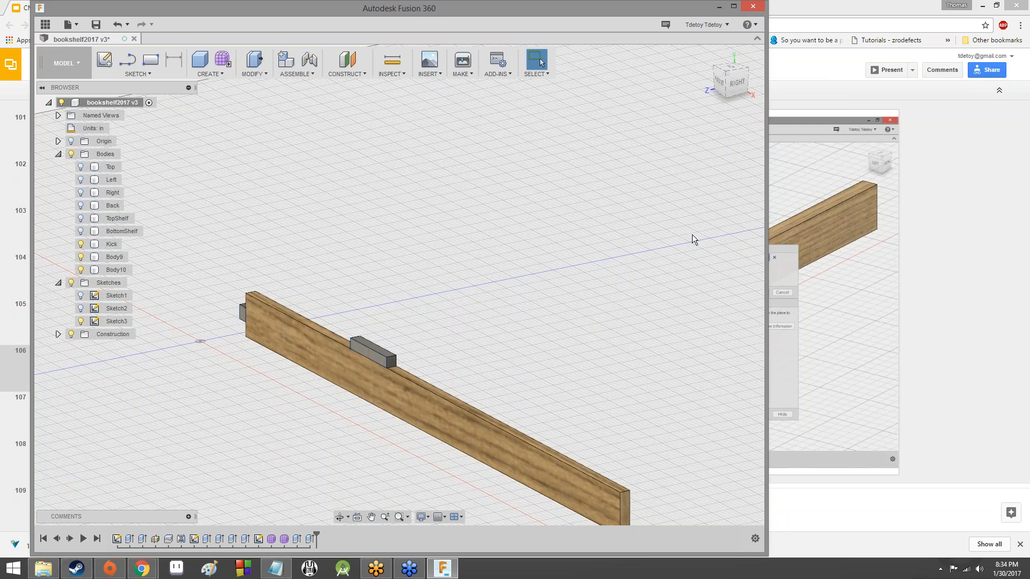
left_click(719, 91)
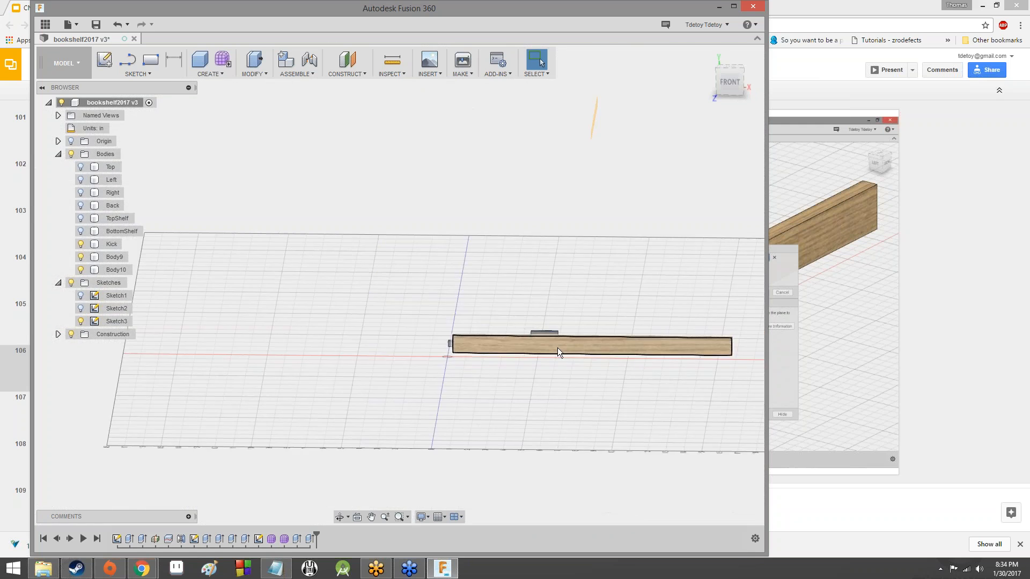
scroll(558, 348, "down", 3)
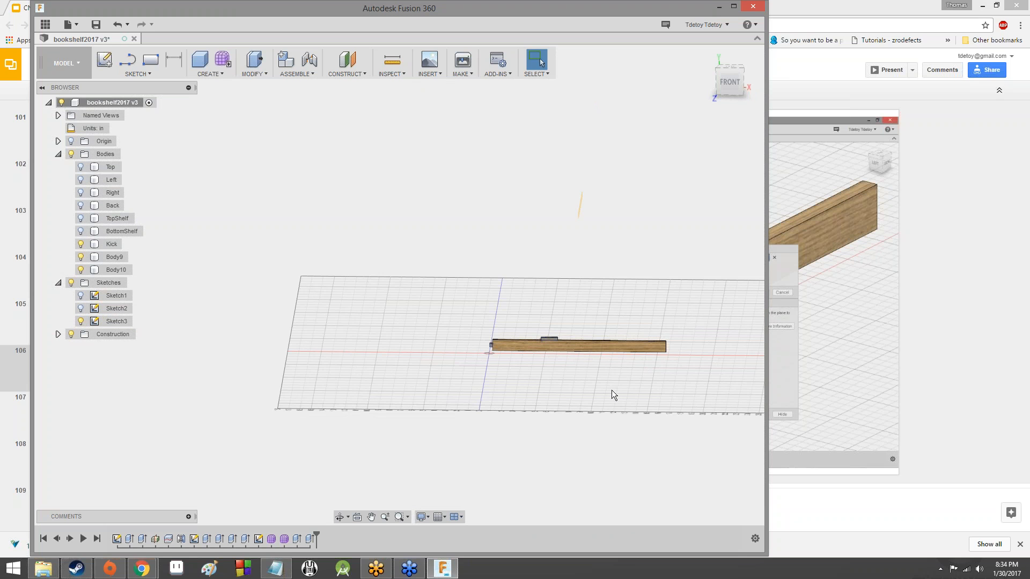
scroll(497, 382, "up", 8)
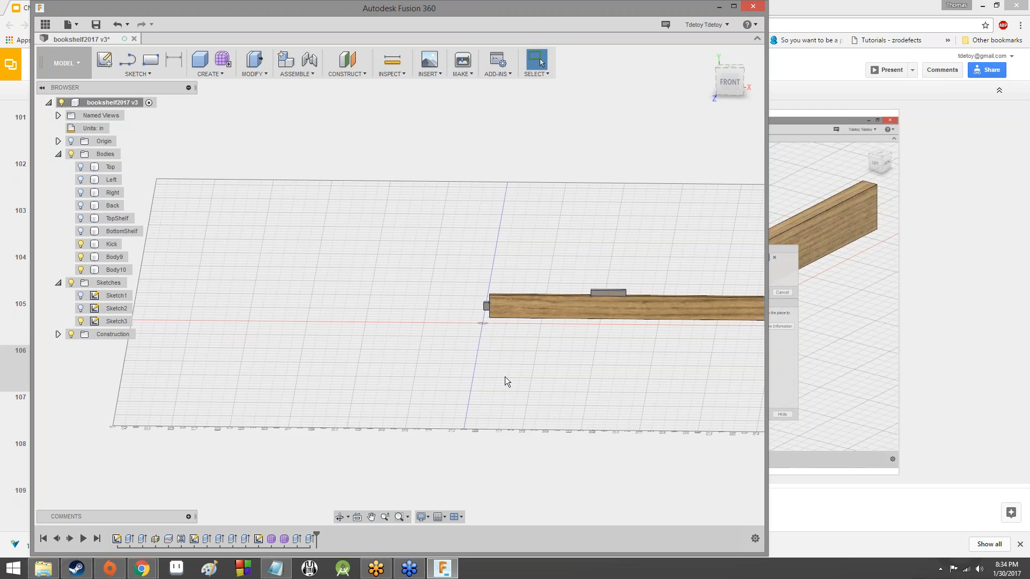
middle_click_drag(516, 369, 323, 358)
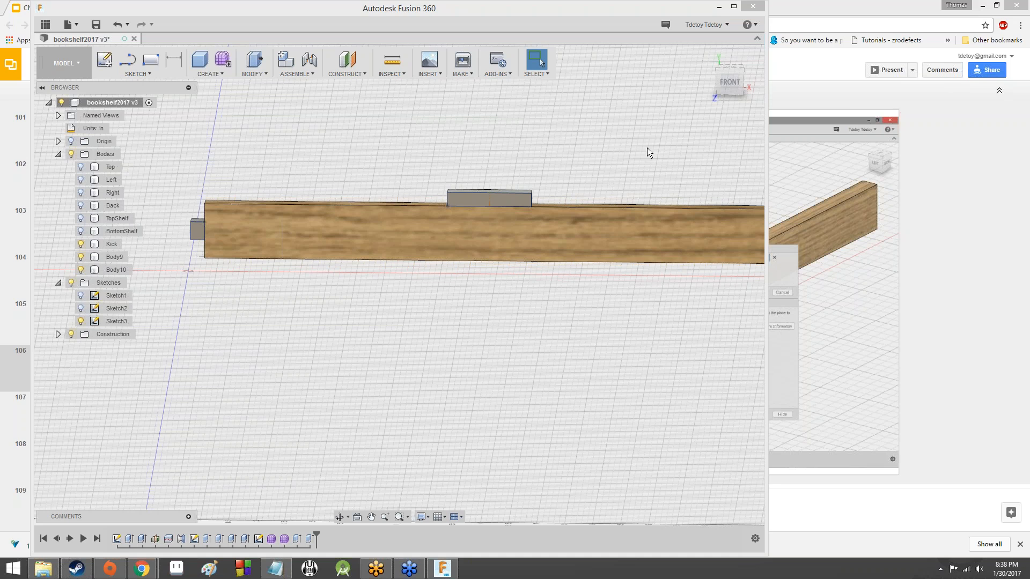
left_click(729, 82)
left_click_drag(729, 81, 671, 97)
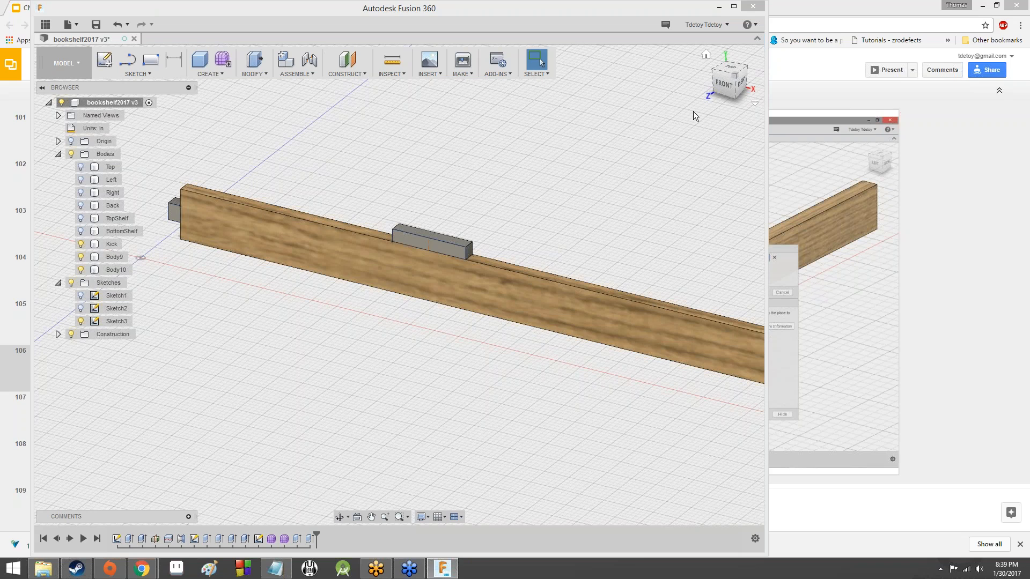
mouse_move(399, 285)
middle_mouse_down("shift")
mouse_move(483, 300)
mouse_move(569, 257)
mouse_move(408, 284)
mouse_move(321, 365)
mouse_move(445, 203)
mouse_move(483, 209)
mouse_move(429, 198)
mouse_move(471, 210)
mouse_move(494, 241)
mouse_move(440, 268)
mouse_move(483, 263)
mouse_move(467, 231)
mouse_move(375, 261)
middle_mouse_up("shift")
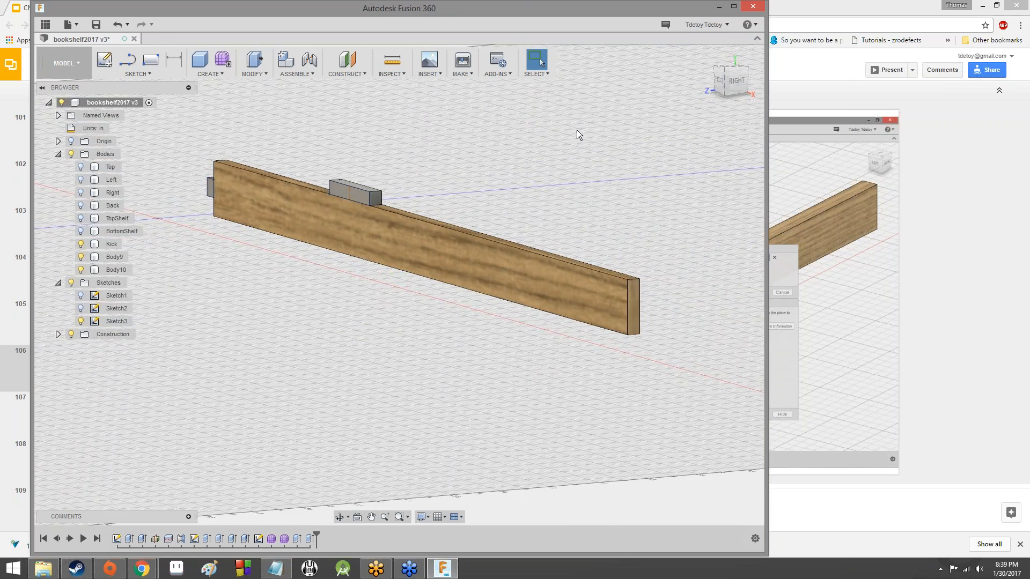
scroll(558, 172, "up", 5)
scroll(554, 203, "down", 3)
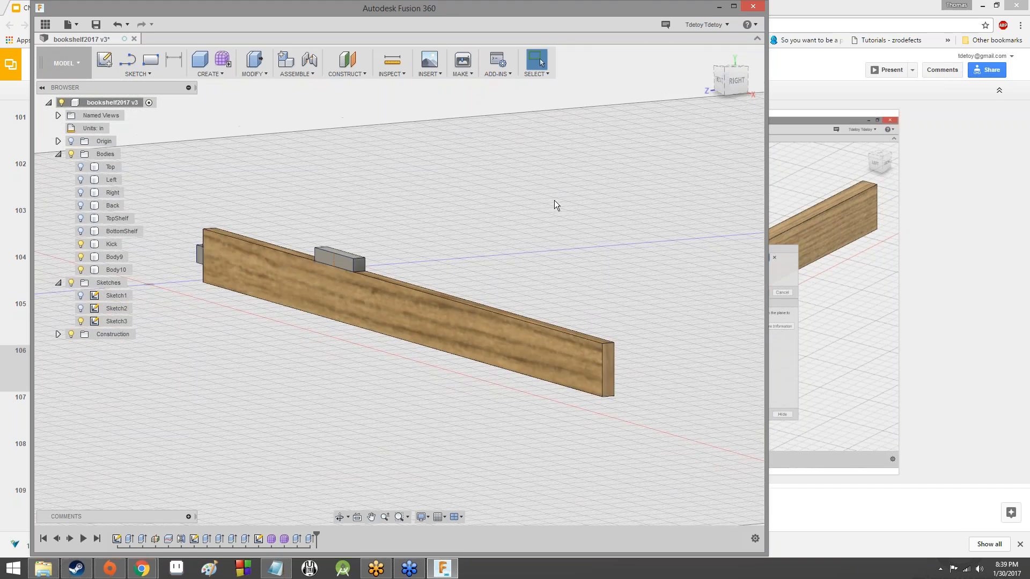
scroll(536, 169, "up", 2)
scroll(540, 158, "down", 2)
scroll(540, 157, "up", 2)
scroll(541, 157, "down", 1)
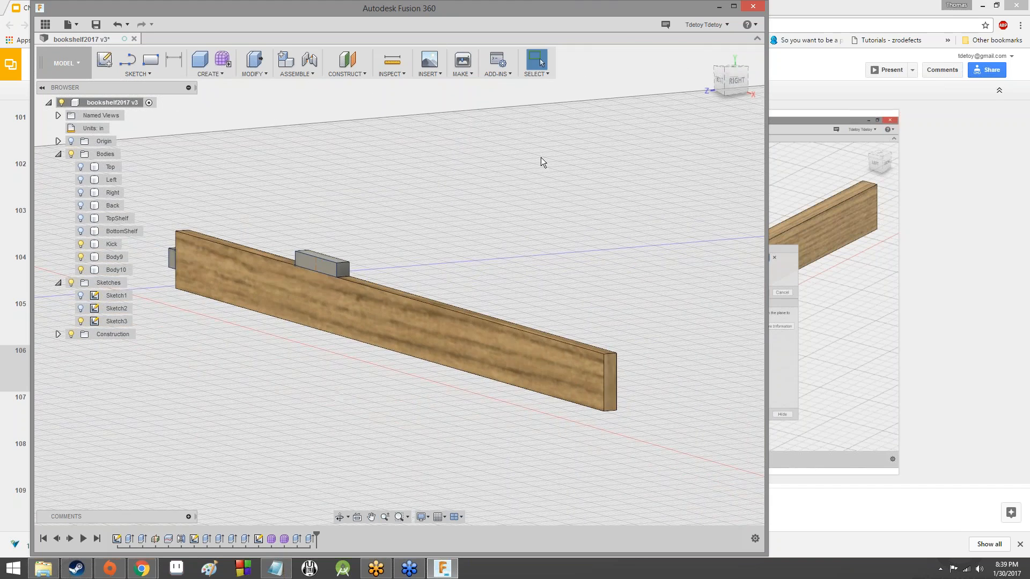
left_click_drag(719, 87, 761, 108)
scroll(486, 104, "down", 4)
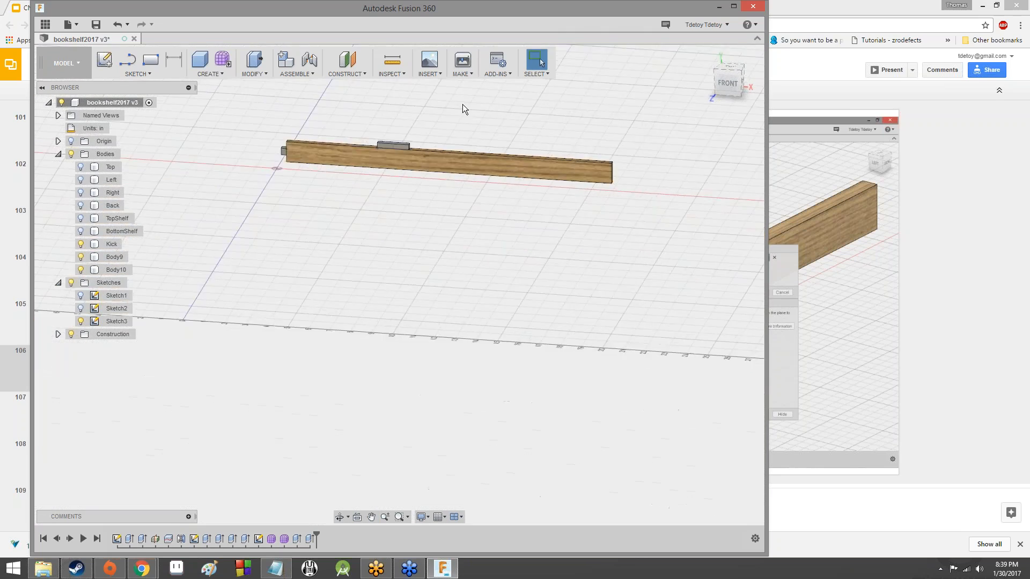
scroll(462, 107, "up", 3)
scroll(465, 108, "down", 4)
scroll(471, 112, "up", 3)
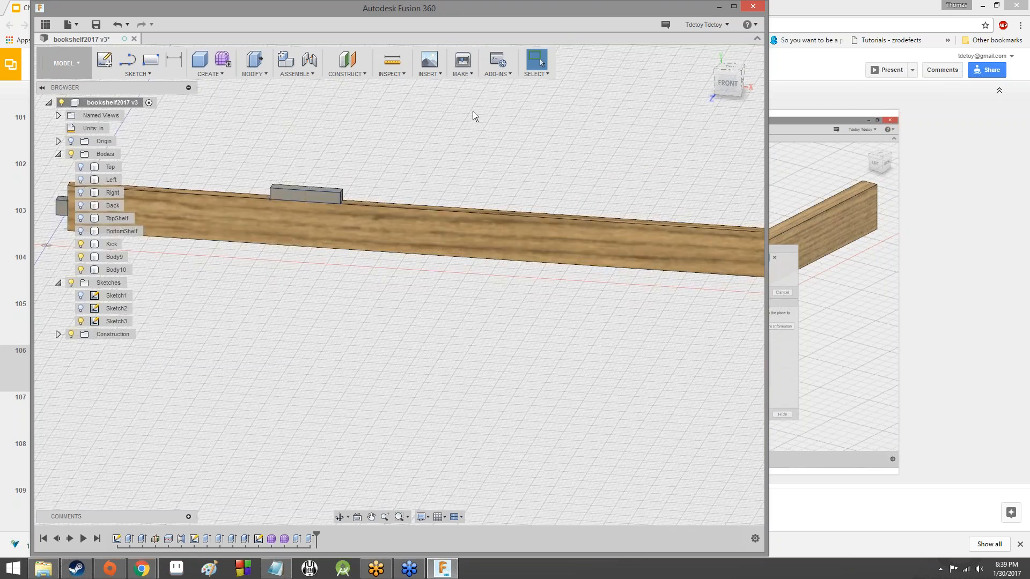
scroll(472, 112, "down", 3)
scroll(472, 114, "up", 3)
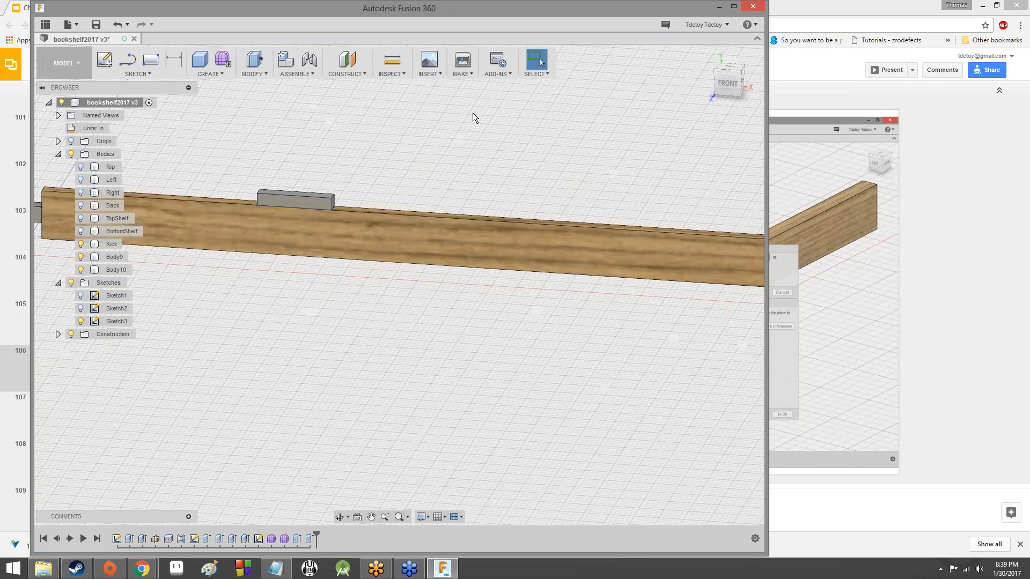
scroll(473, 114, "down", 3)
scroll(472, 113, "up", 5)
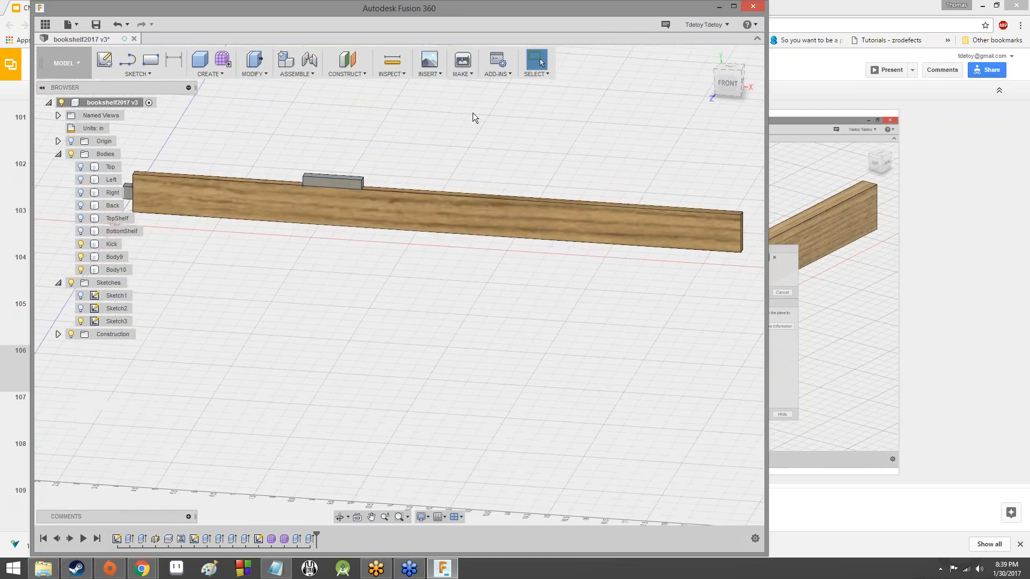
scroll(472, 112, "down", 5)
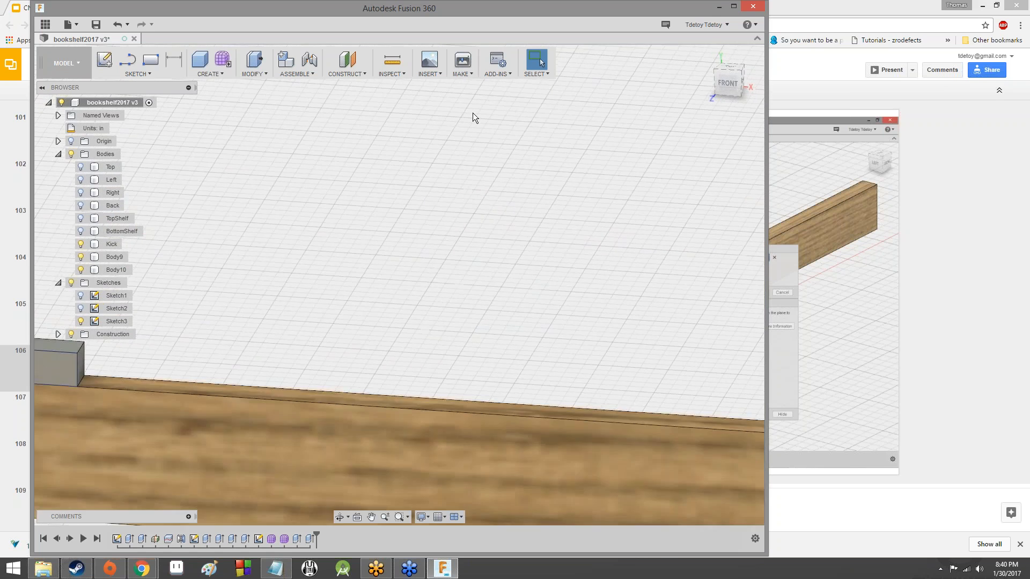
scroll(473, 118, "up", 3)
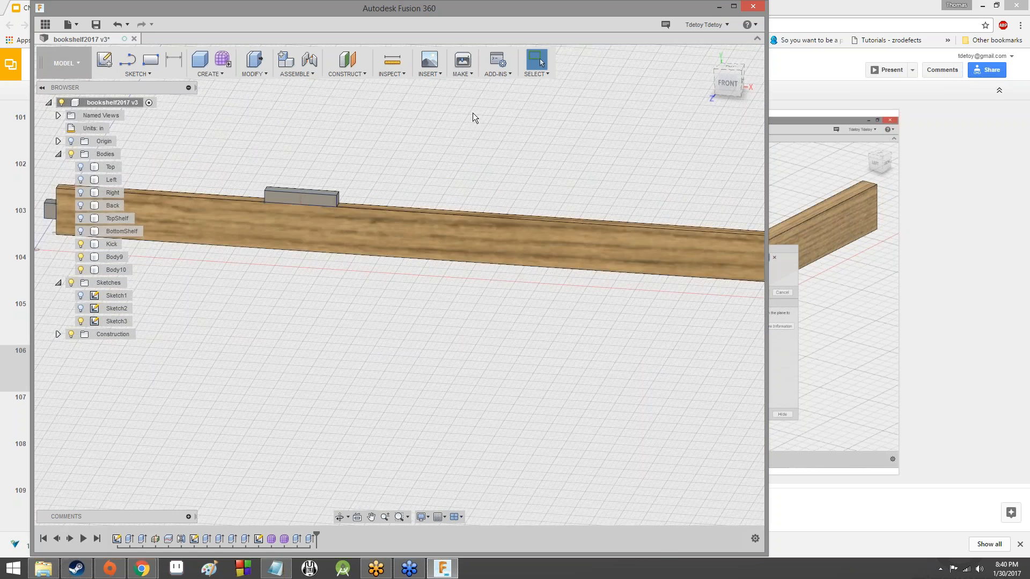
scroll(473, 117, "down", 3)
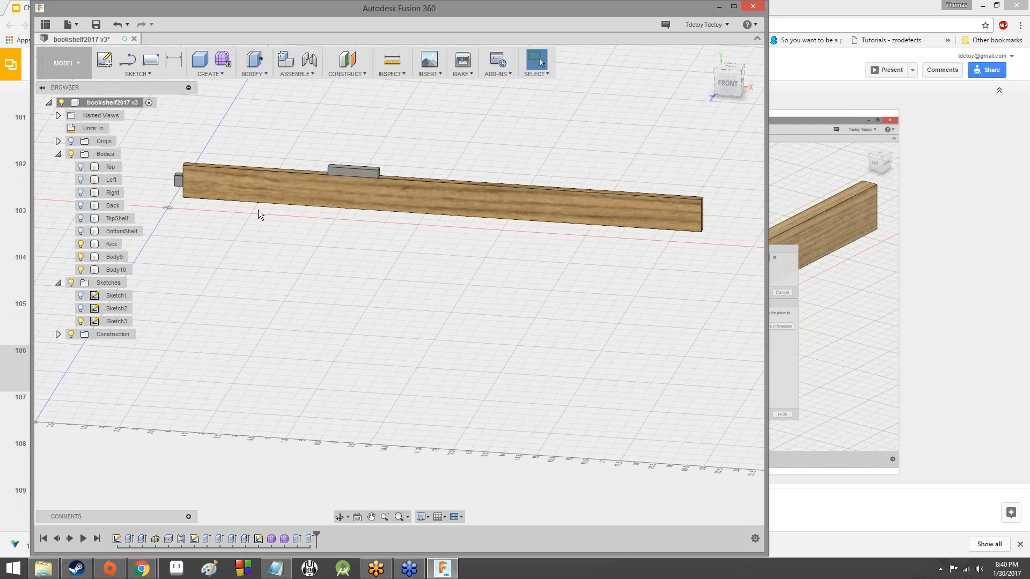
scroll(235, 221, "down", 3)
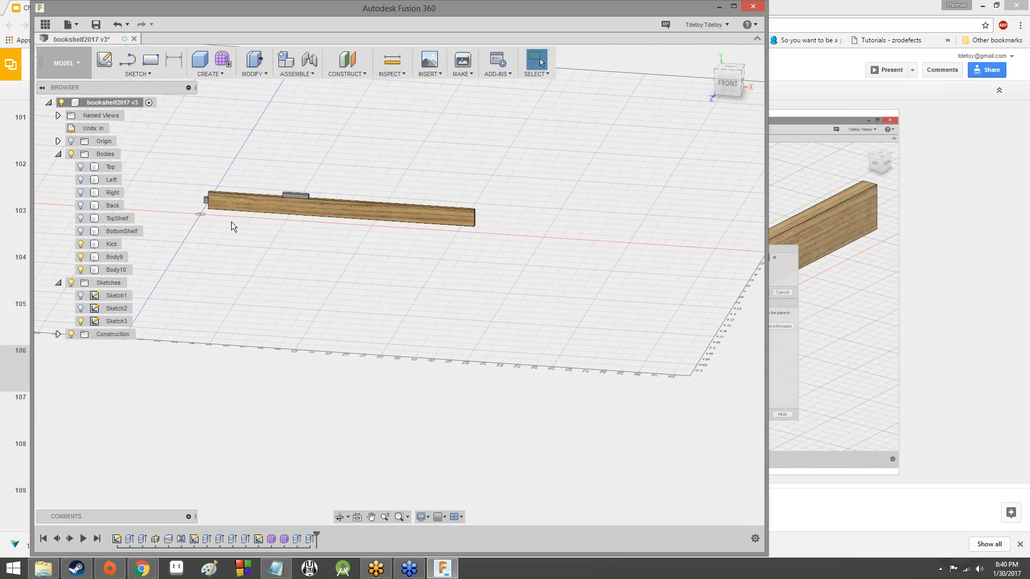
scroll(231, 221, "up", 5)
scroll(227, 164, "down", 4)
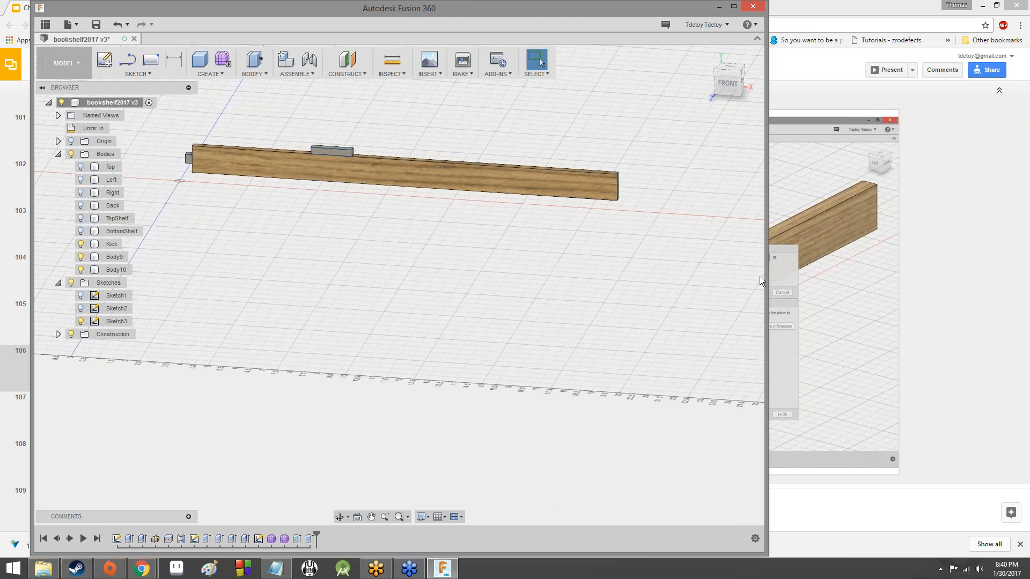
Switch to the Google Slides presentation, read slide 107 on choosing the mirror plane, and return to Fusion 360
key("alt+Tab")
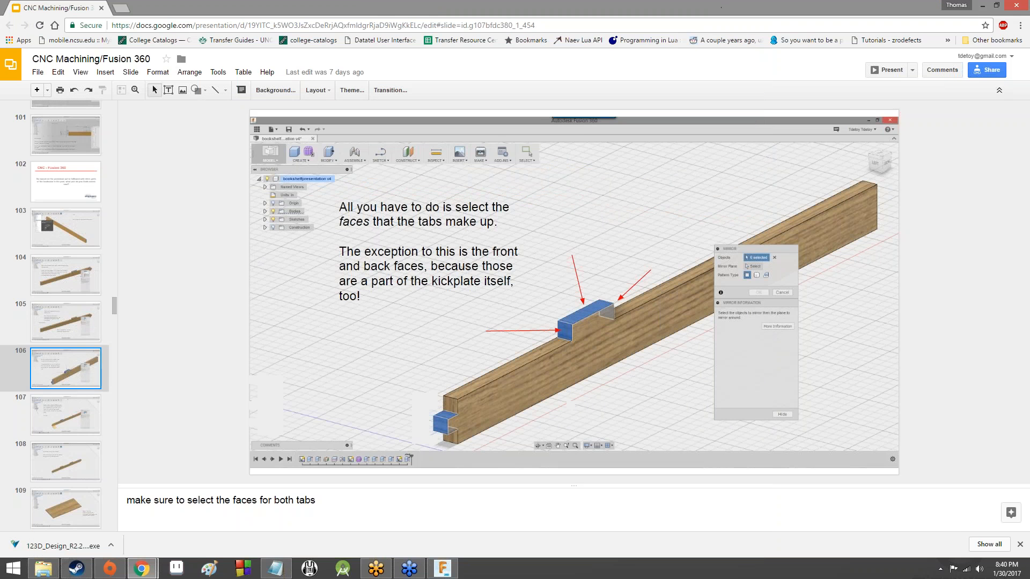
left_click(83, 413)
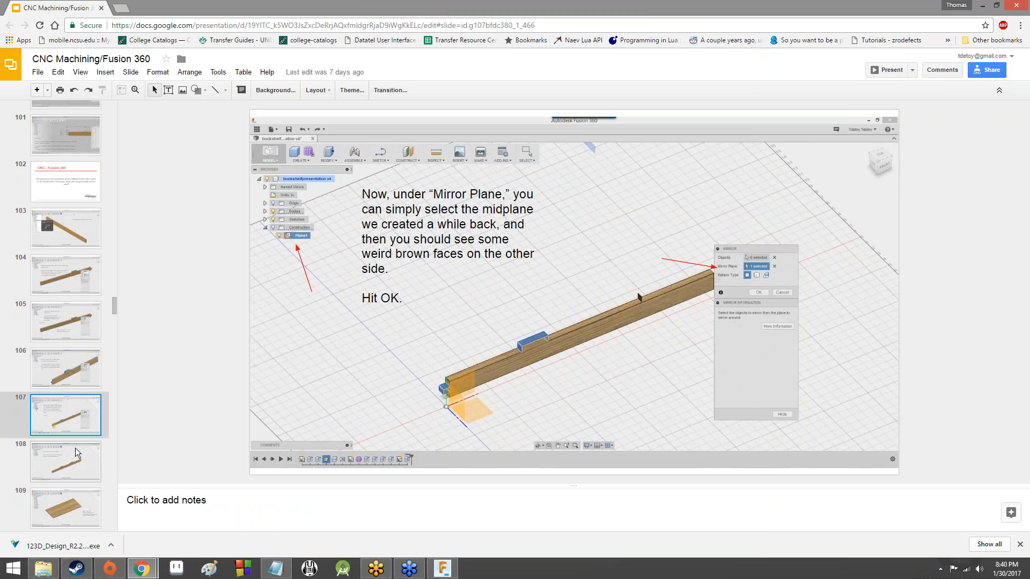
left_click(442, 569)
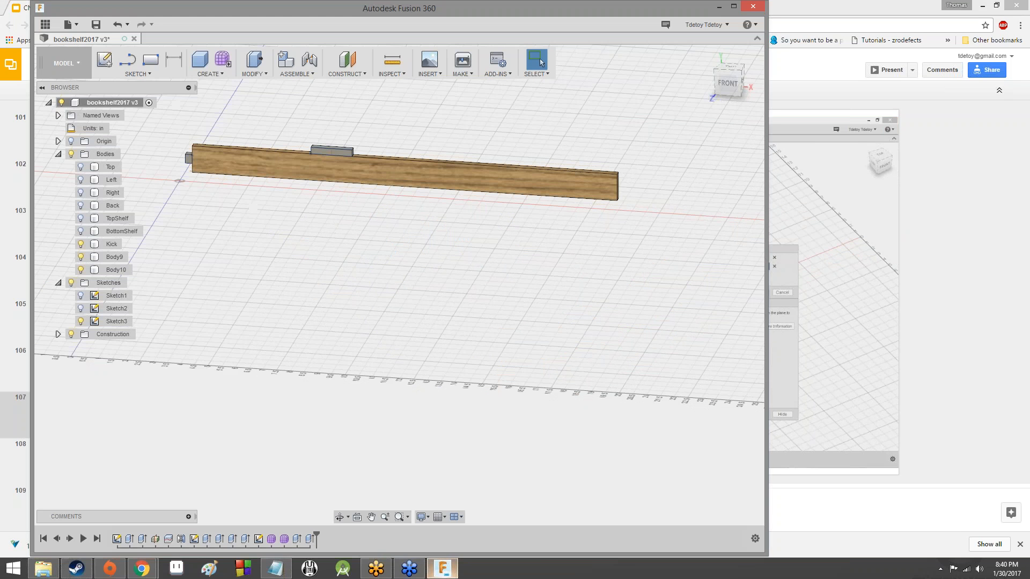
Start a Mirror with the Bodies pattern type and choose the kick board's top tab and end tab bodies as objects
left_click(217, 74)
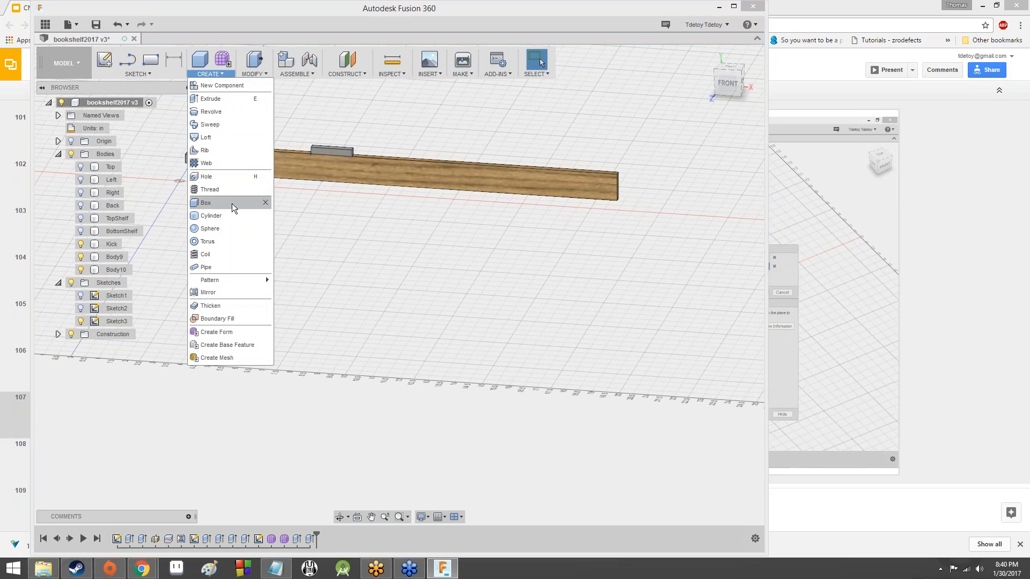
left_click(236, 292)
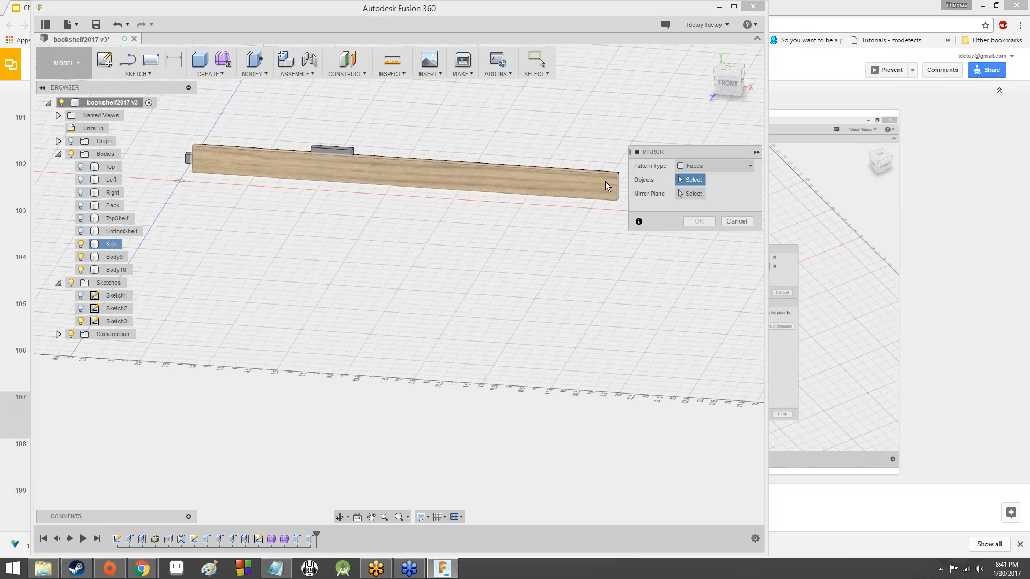
left_click(716, 167)
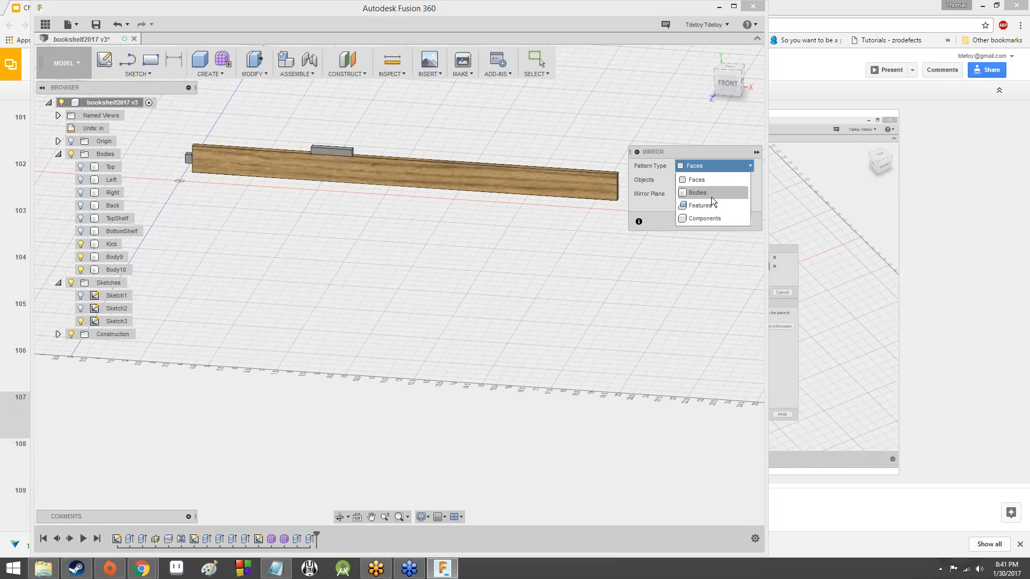
left_click(711, 194)
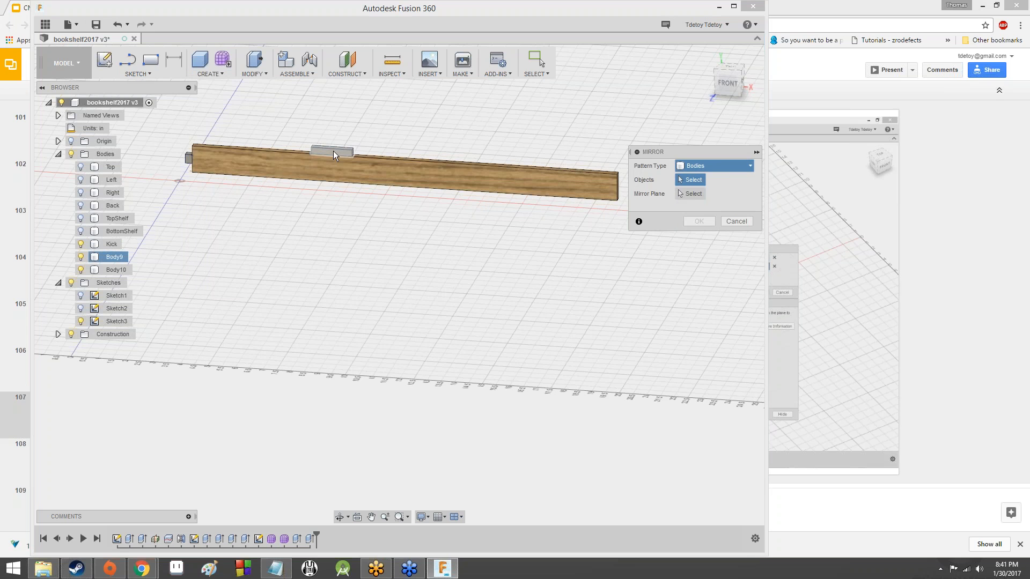
left_click(333, 150)
left_click(189, 158)
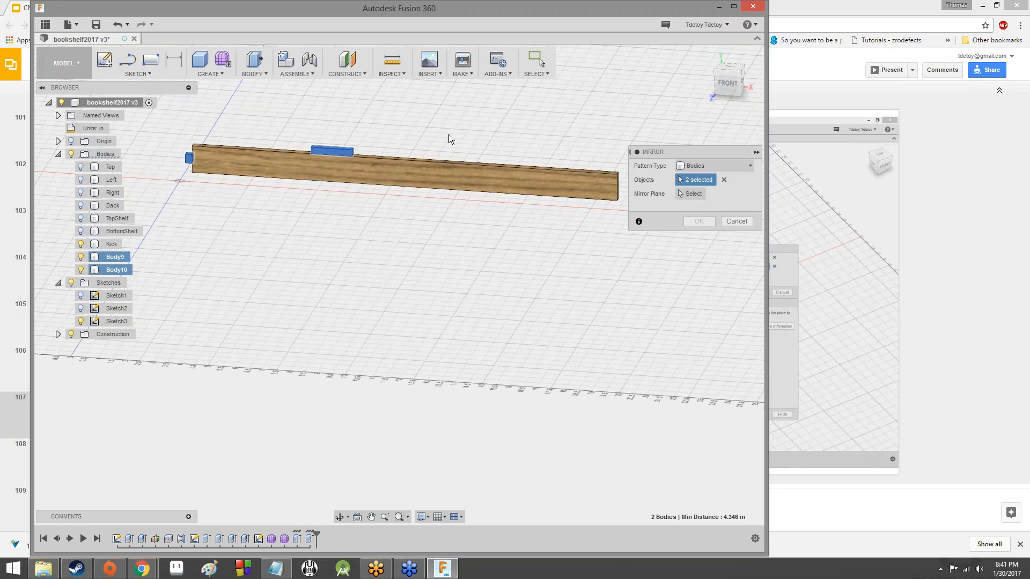
Set the midplane Plane1 as the mirror plane and expand the Construction folder to show it
scroll(508, 129, "down", 8)
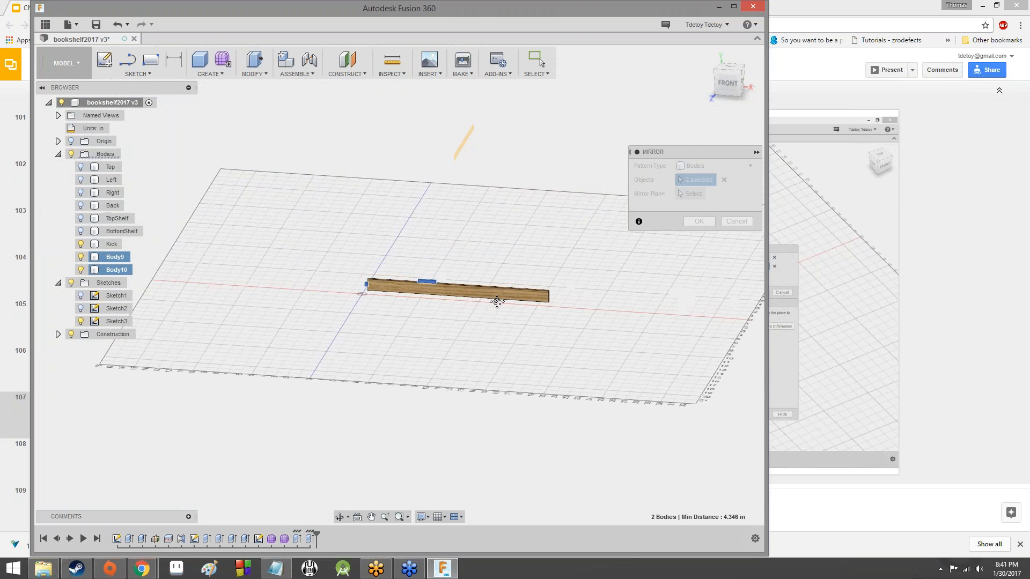
left_click(682, 196)
left_click(462, 206)
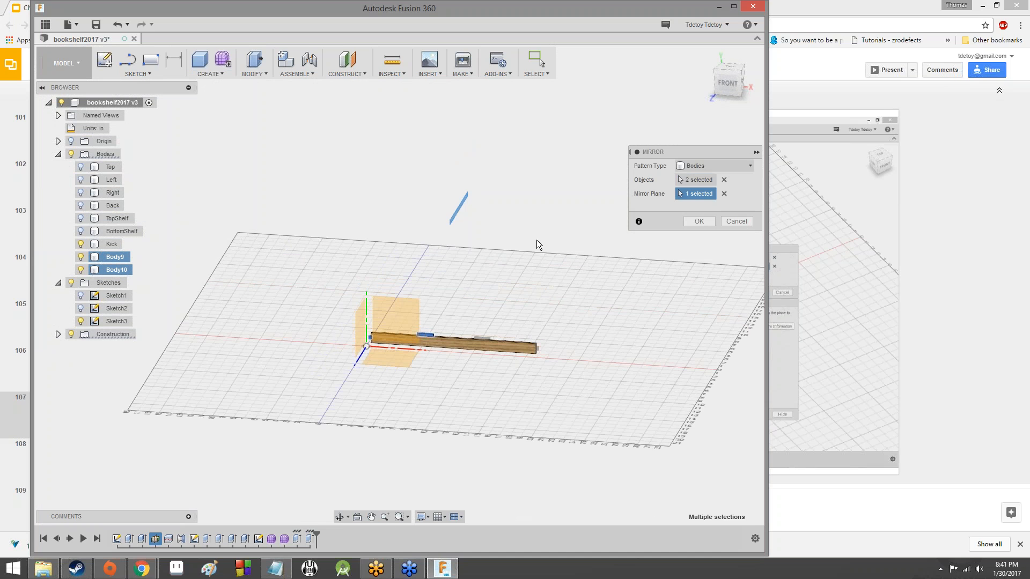
scroll(467, 224, "up", 4)
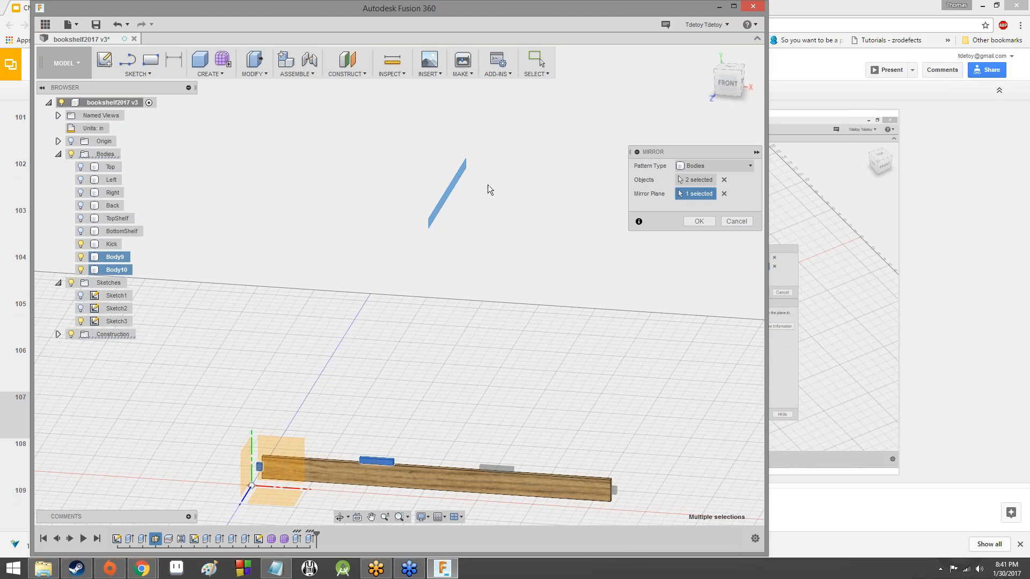
left_click(59, 334)
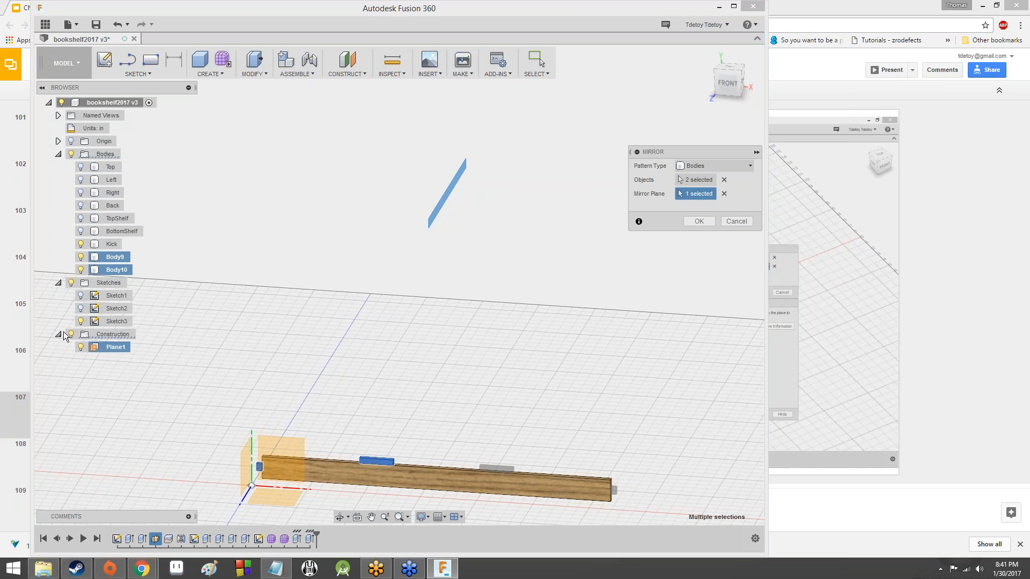
Inspect the previewed tab copies on the kick board's top edge and opposite end, and accept the mirror
scroll(554, 425, "down", 3)
middle_click_drag(554, 425, 387, 219)
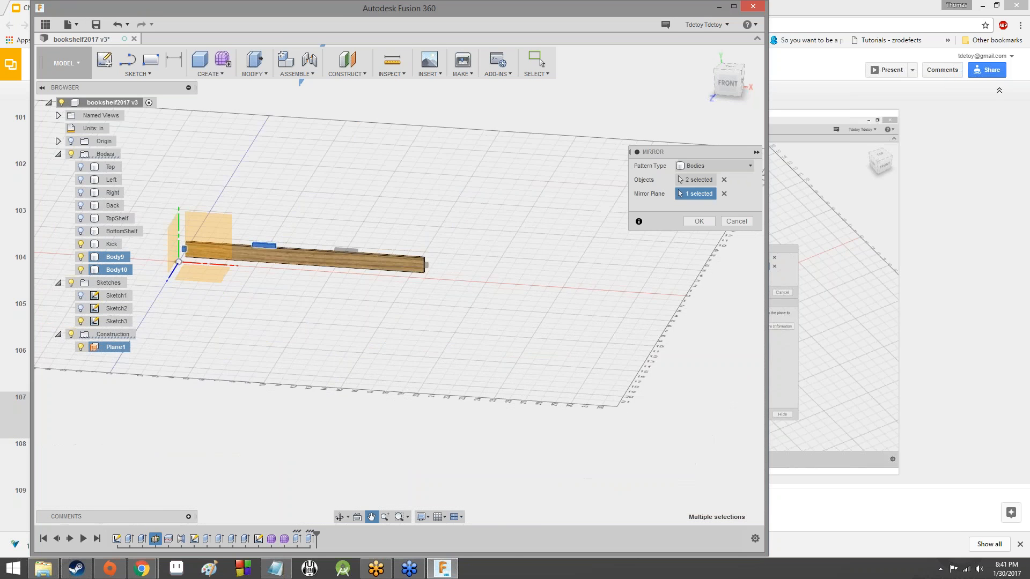
scroll(355, 188, "up", 5)
scroll(357, 199, "up", 2)
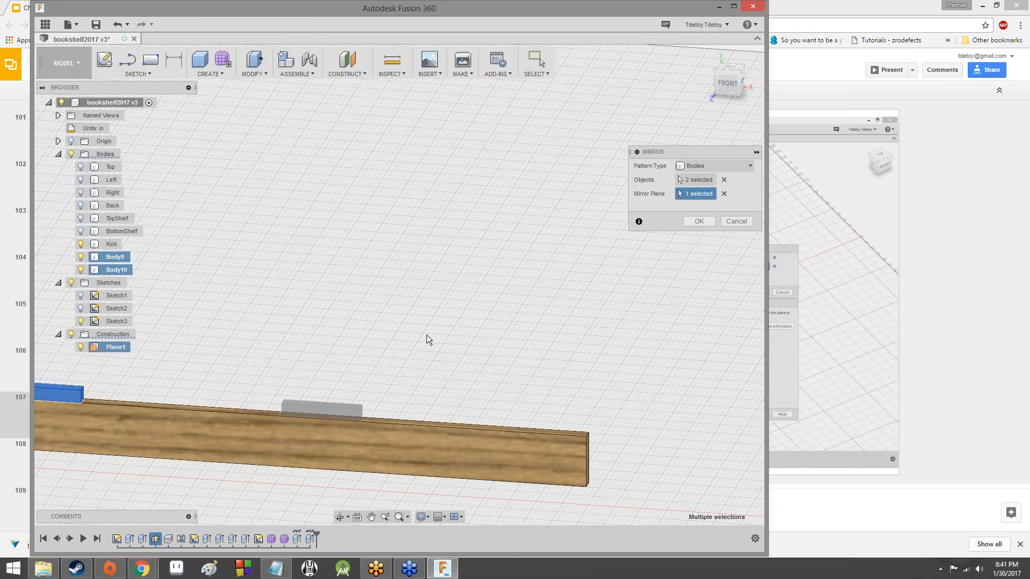
scroll(426, 335, "down", 3)
scroll(431, 354, "up", 2)
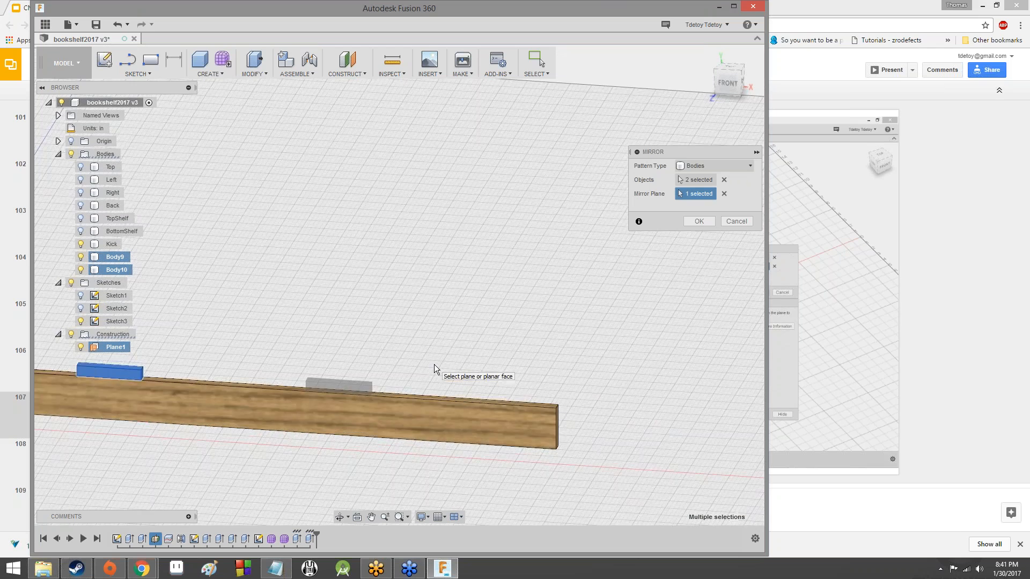
scroll(434, 365, "down", 3)
scroll(475, 368, "up", 1)
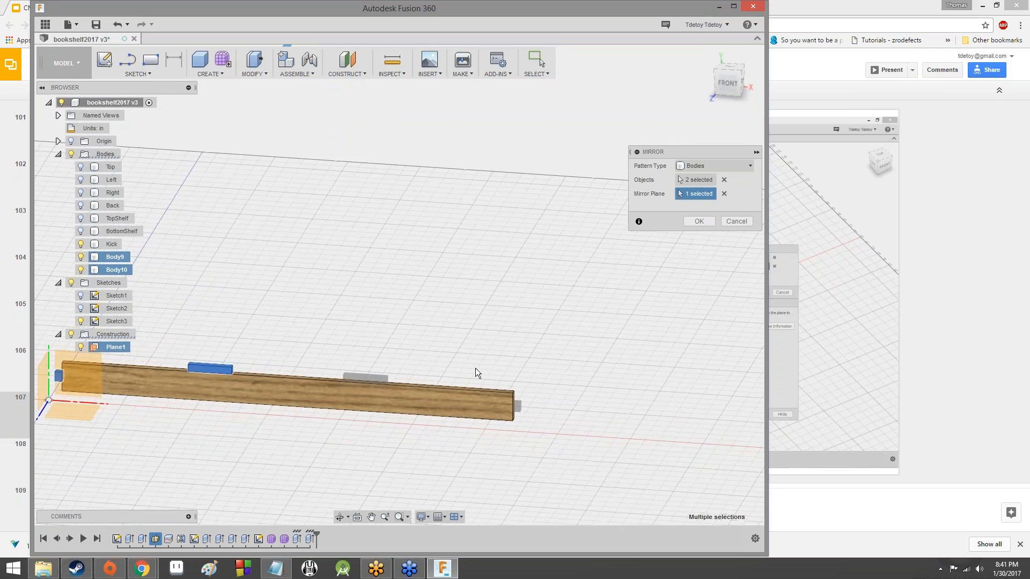
scroll(561, 413, "down", 2)
scroll(550, 415, "up", 3)
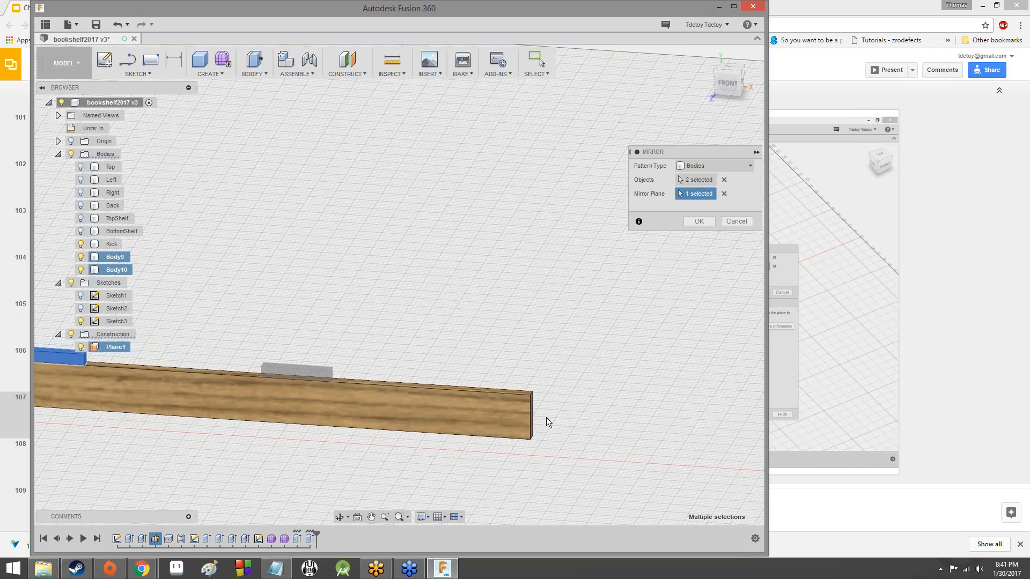
scroll(544, 419, "down", 3)
scroll(539, 428, "up", 3)
scroll(534, 435, "down", 5)
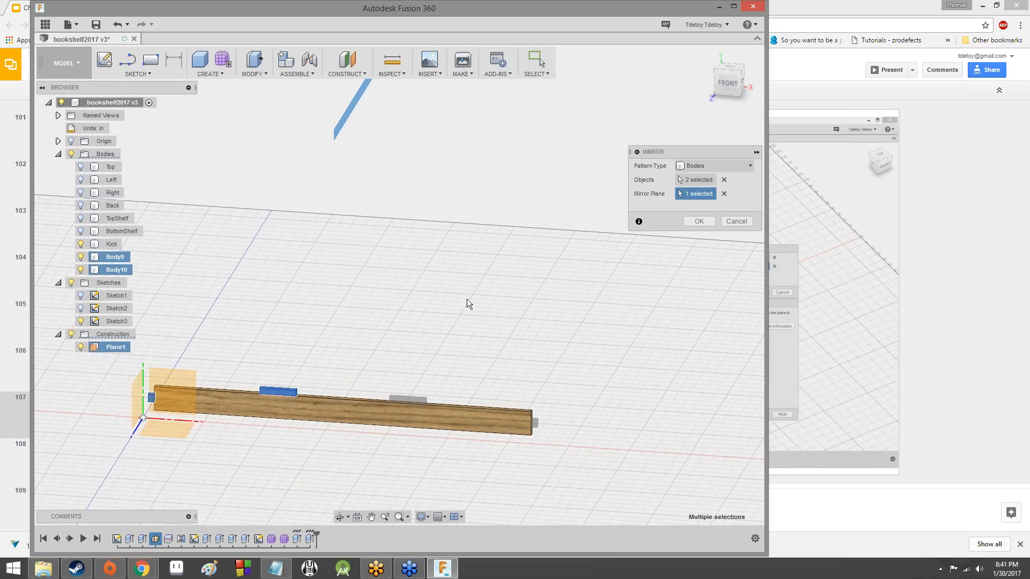
left_click(697, 222)
Examine the mirrored tab bodies along the kick board's top edge and at both of its ends
scroll(476, 408, "up", 4)
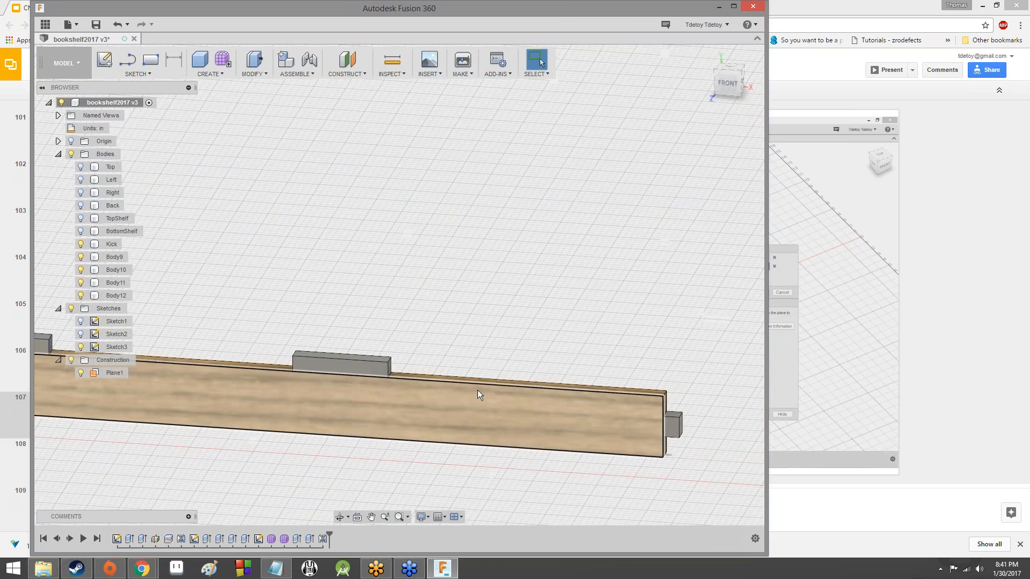
scroll(480, 389, "up", 2)
scroll(481, 388, "down", 4)
middle_click_drag(533, 358, 417, 239)
scroll(413, 233, "up", 3)
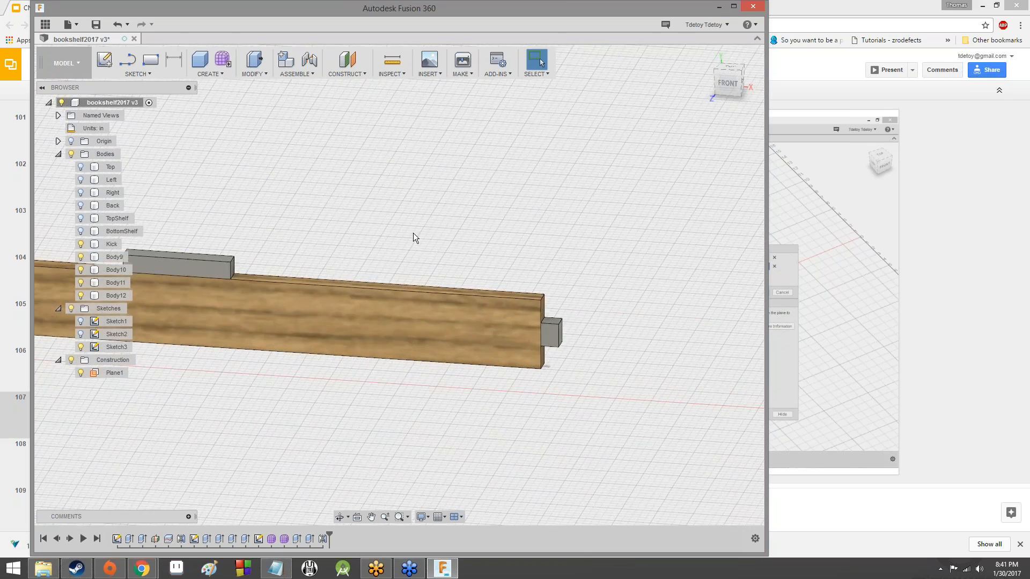
scroll(413, 236, "down", 4)
middle_click_drag(290, 218, 473, 255)
scroll(480, 271, "up", 3)
scroll(480, 271, "down", 1)
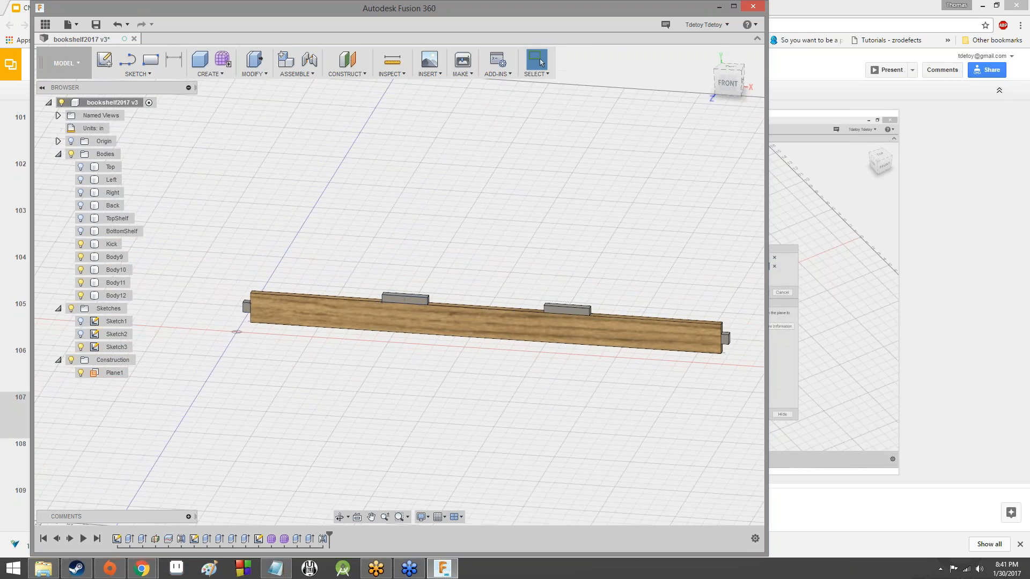
scroll(480, 266, "down", 1)
middle_click_drag(505, 337, 417, 281)
Combine the kick board as target body with its two top tabs and two end tabs using the Join operation
left_click(344, 239)
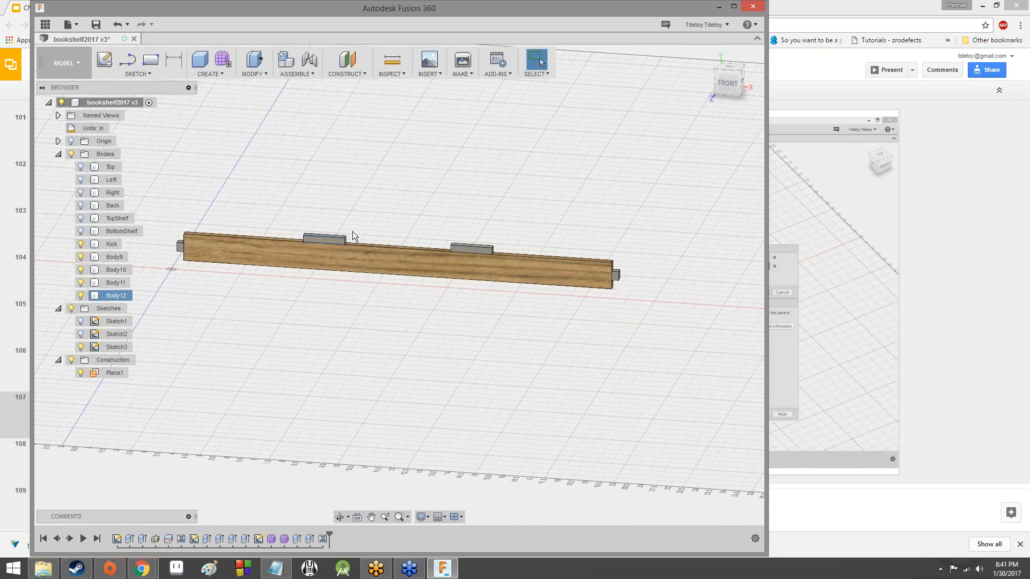
left_click(353, 231)
left_click(211, 74)
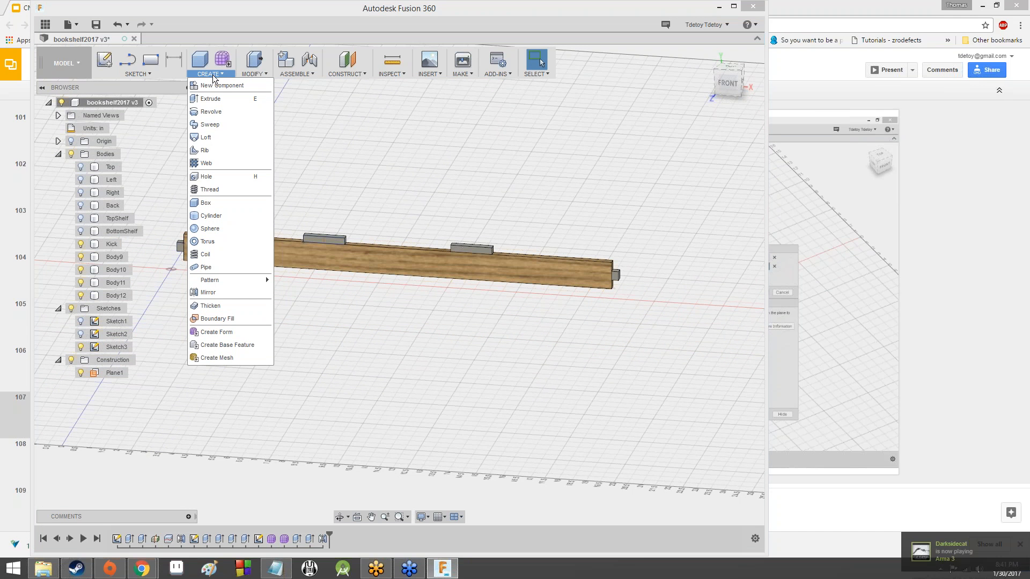
left_click(256, 74)
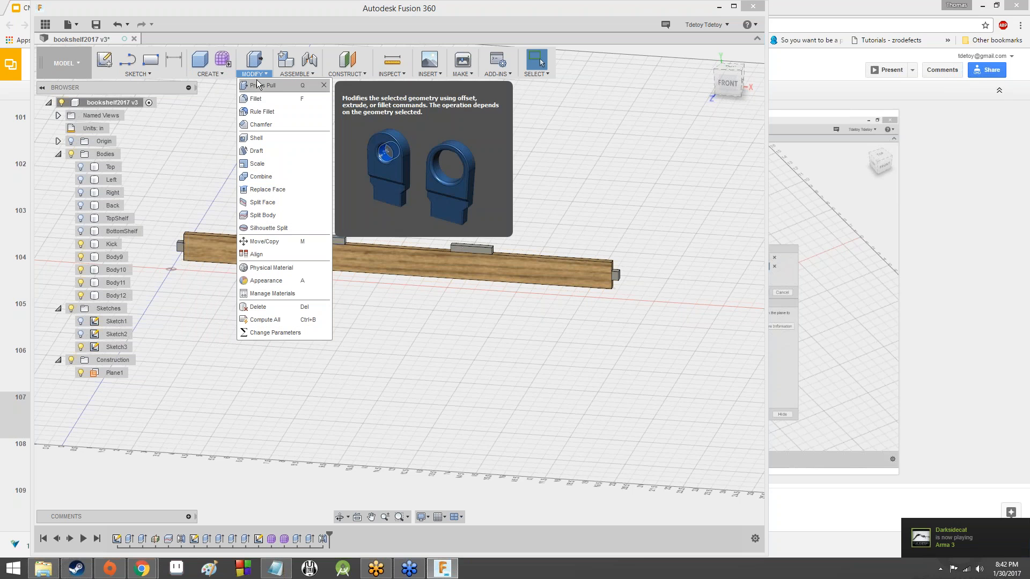
left_click(272, 177)
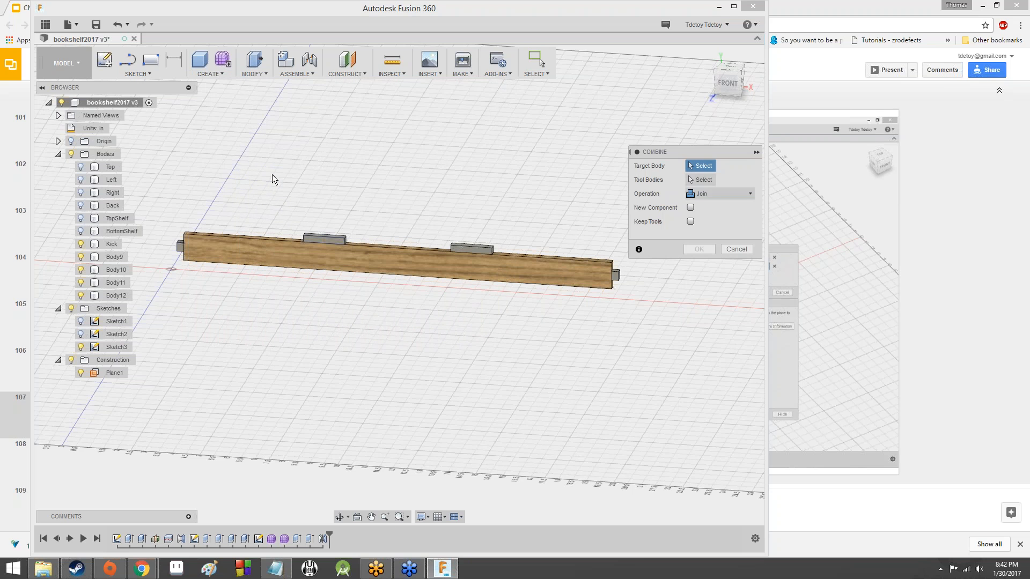
left_click(181, 249)
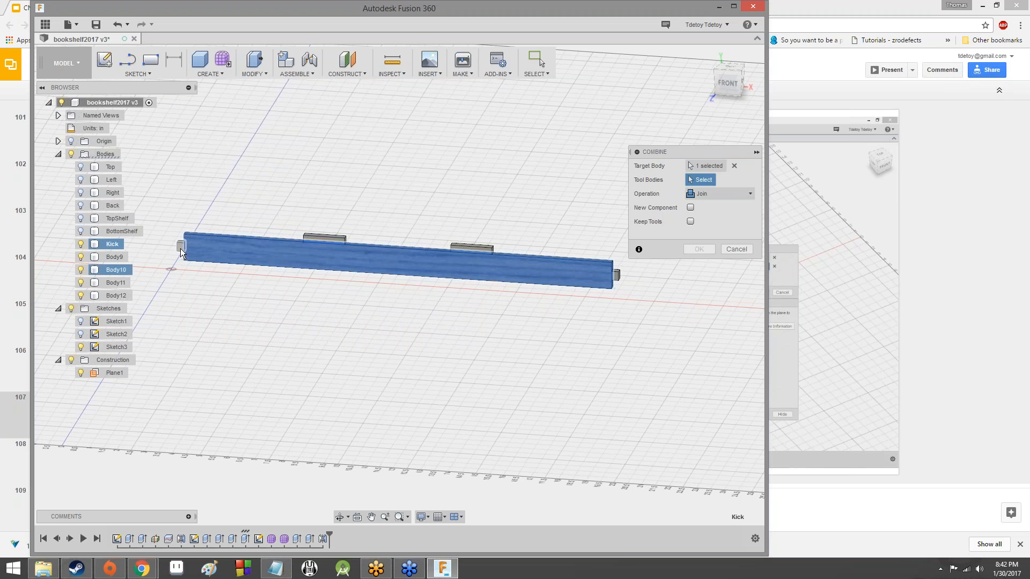
left_click(180, 247)
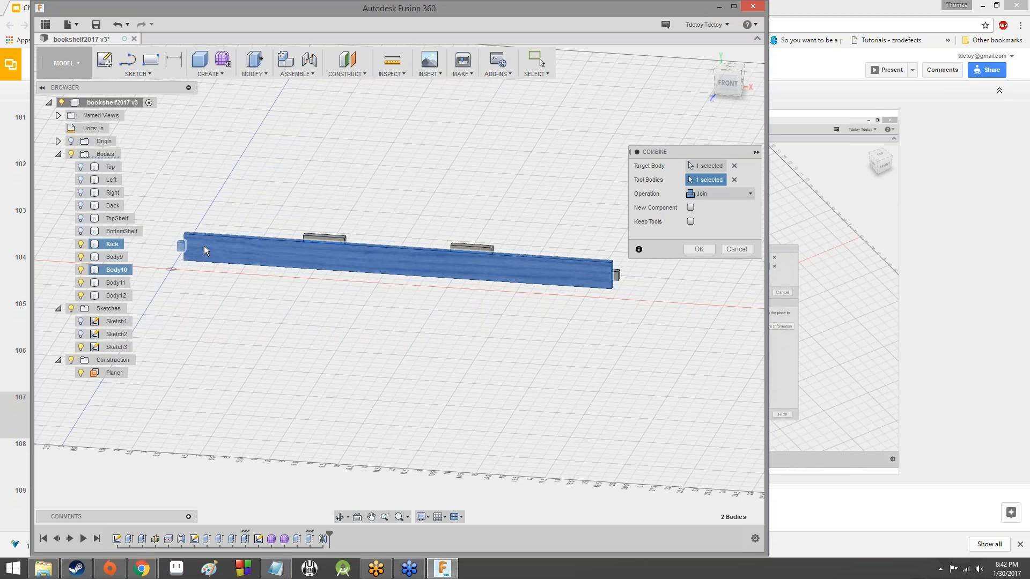
left_click(317, 236)
left_click(473, 248)
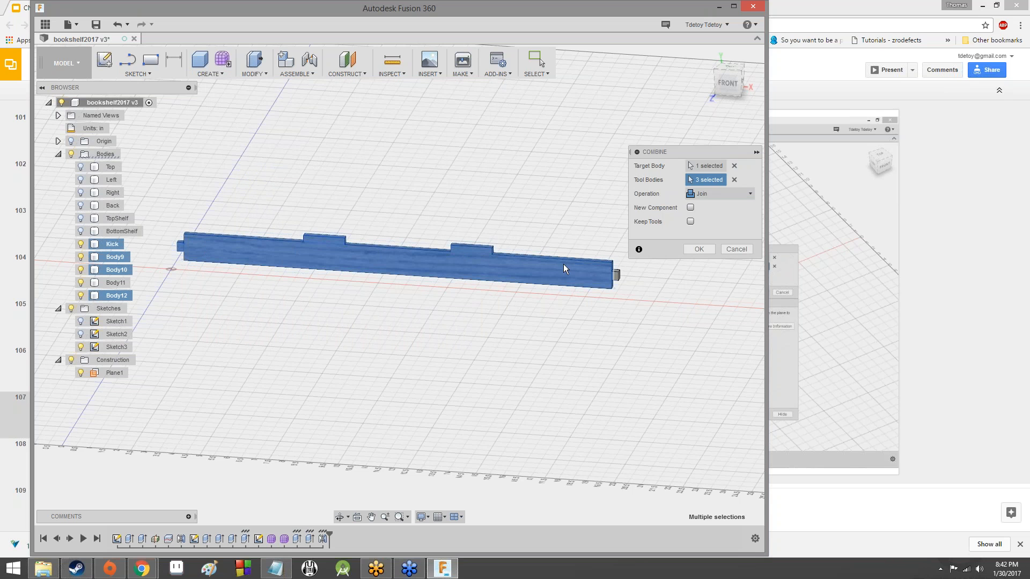
left_click(617, 275)
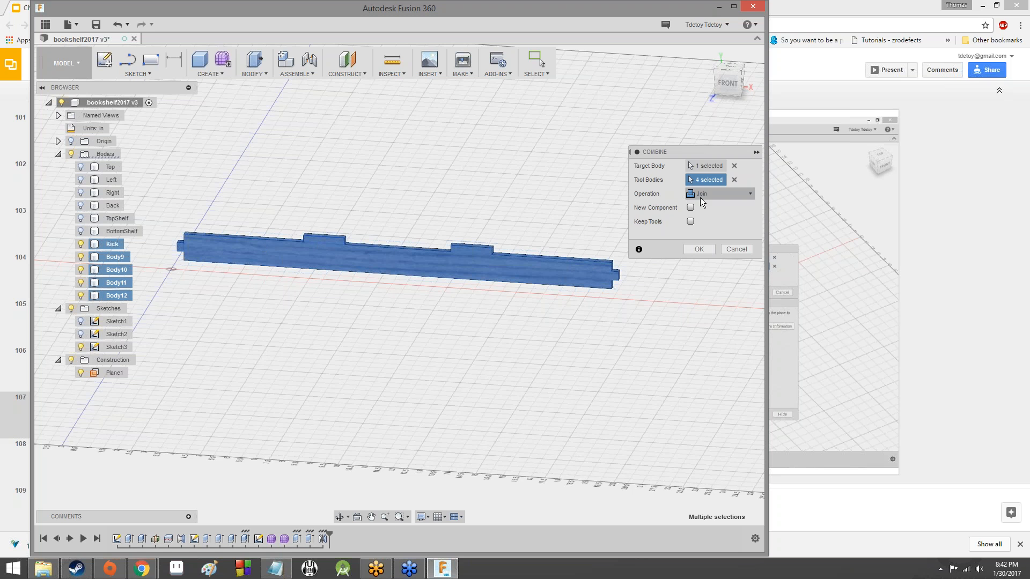
left_click(698, 249)
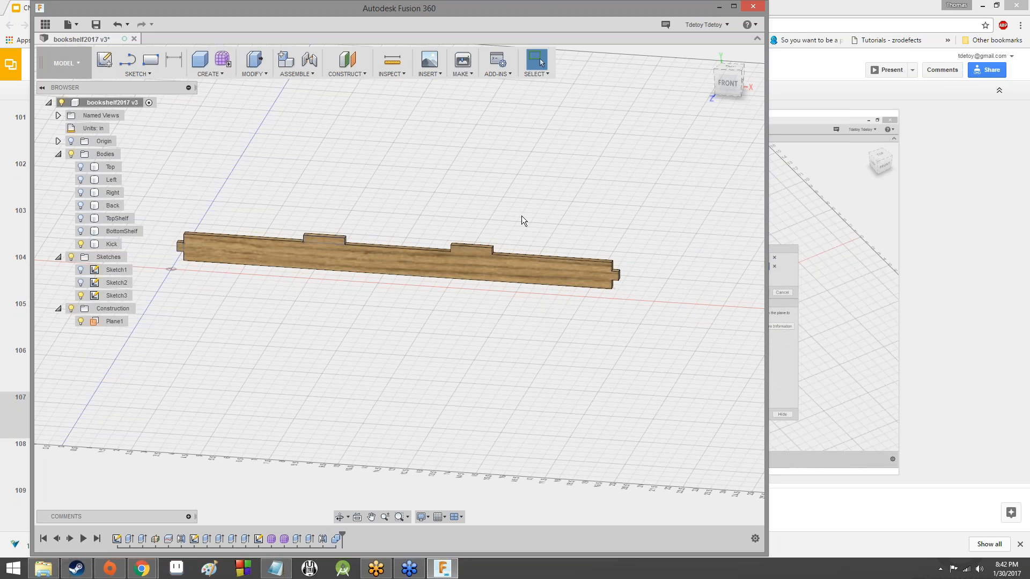
Examine the joined tabs along the top edge of the kick board up close
scroll(522, 216, "up", 3)
scroll(372, 182, "down", 1)
middle_click_drag(372, 182, 506, 149)
scroll(506, 149, "up", 2)
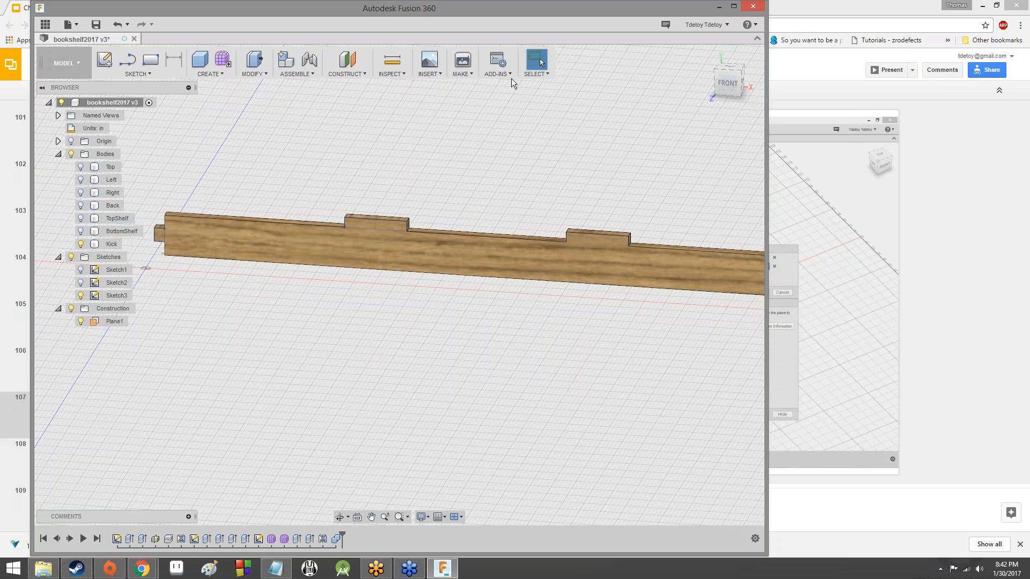
scroll(543, 149, "up", 2)
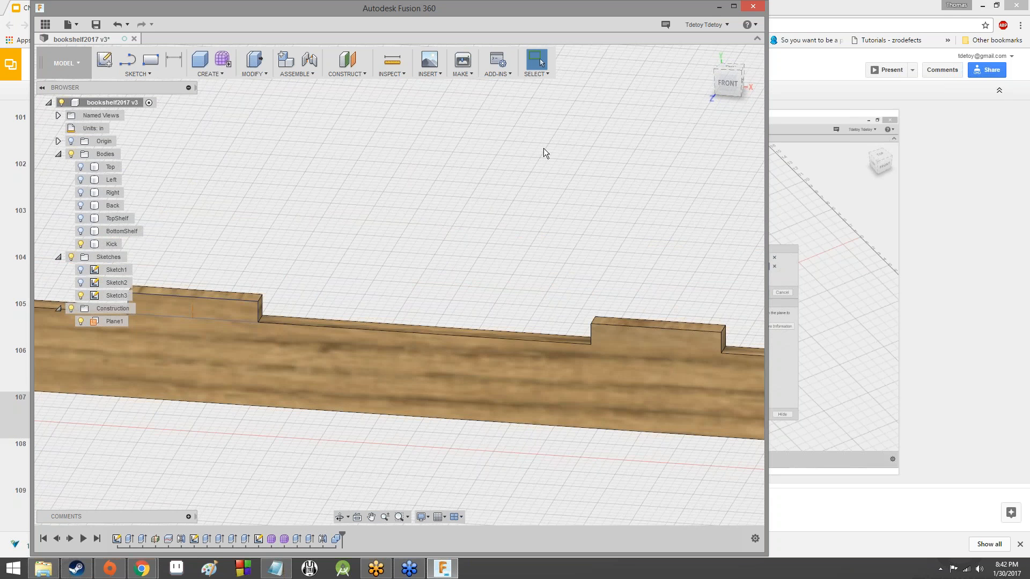
scroll(543, 148, "down", 3)
scroll(601, 173, "up", 1)
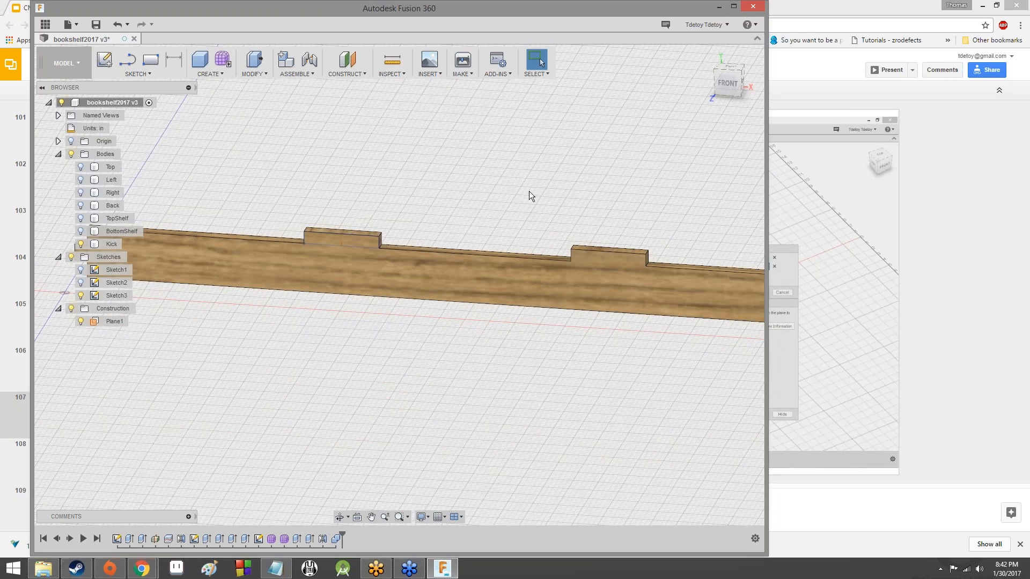
scroll(529, 192, "down", 3)
scroll(529, 192, "up", 3)
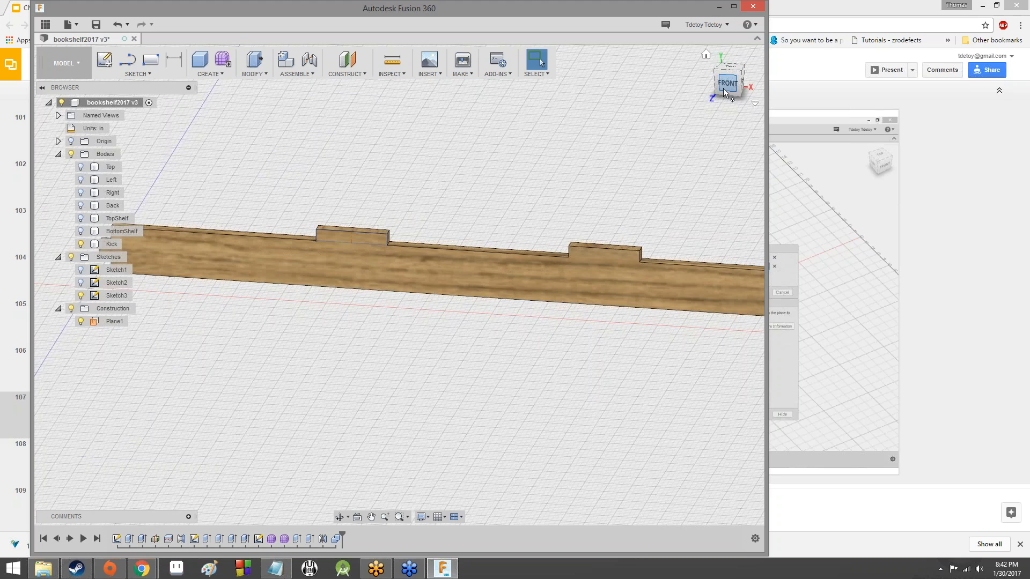
Inspect the combined kick board from the front and from its left end, including both end tabs
mouse_move(723, 88)
left_mouse_down()
mouse_move(730, 77)
mouse_move(751, 88)
mouse_move(713, 103)
mouse_move(670, 80)
mouse_move(628, 86)
mouse_move(606, 107)
mouse_move(595, 99)
mouse_move(654, 91)
mouse_move(633, 69)
mouse_move(606, 86)
mouse_move(617, 89)
mouse_move(636, 63)
left_mouse_up()
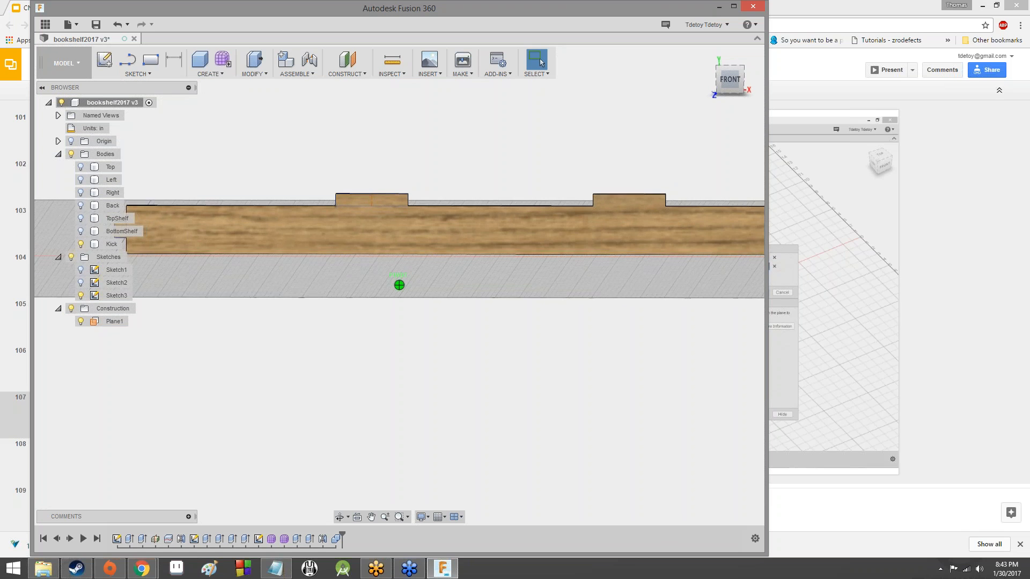
mouse_move(636, 63)
middle_mouse_down("shift")
mouse_move(636, 54)
mouse_move(631, 66)
middle_mouse_up("shift")
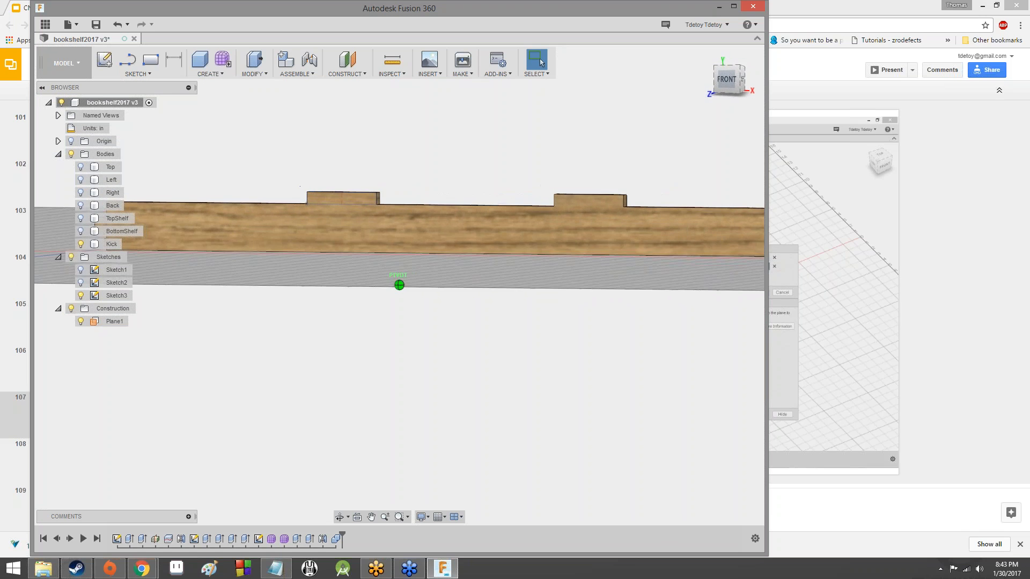
middle_click_drag(540, 62, 541, 62, "shift")
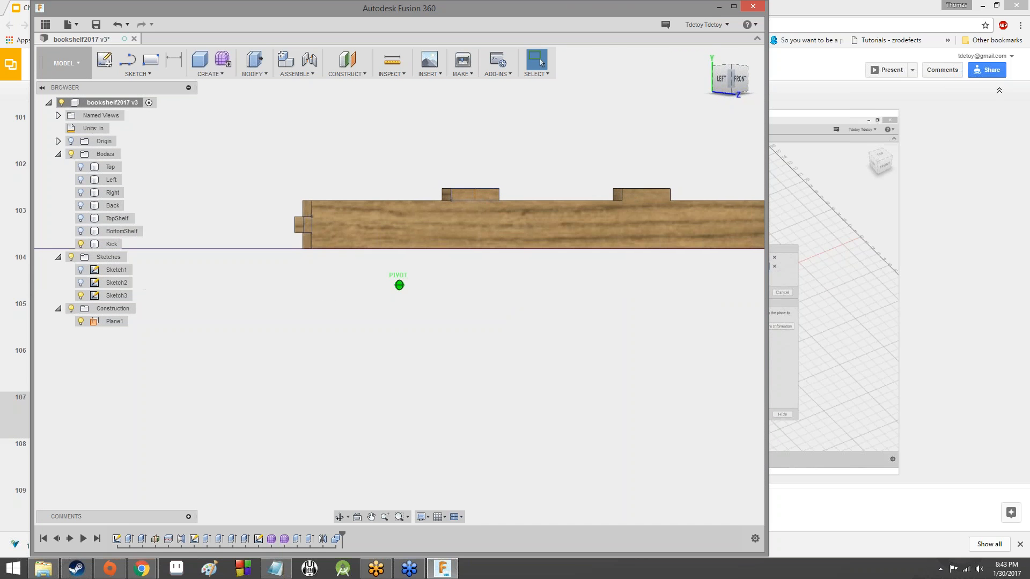
middle_click_drag(719, 152, 581, 197, "shift")
scroll(642, 154, "down", 5)
scroll(642, 153, "up", 4)
scroll(643, 154, "down", 2)
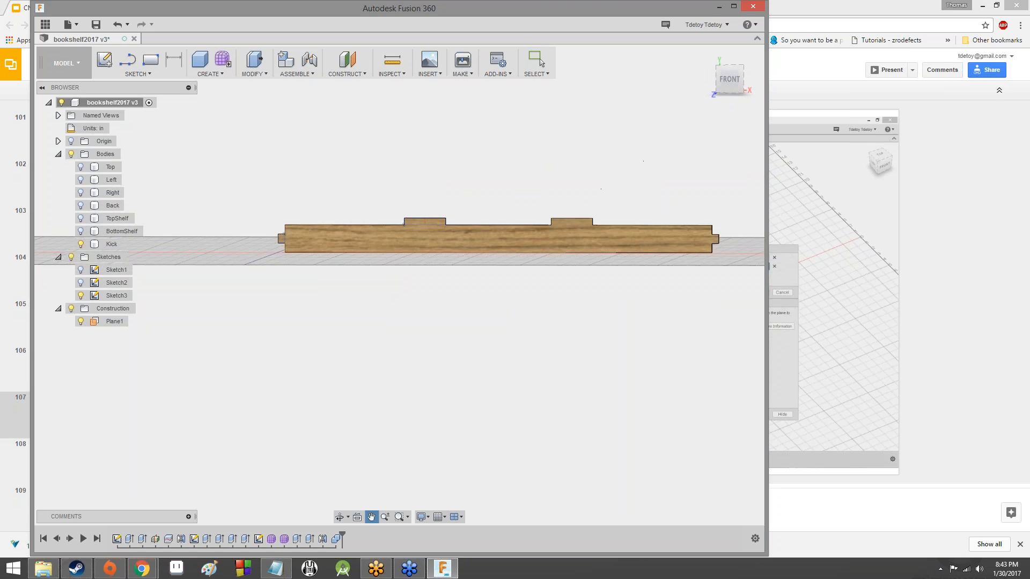
scroll(580, 195, "up", 4)
scroll(577, 175, "down", 5)
middle_click_drag(576, 161, 557, 224)
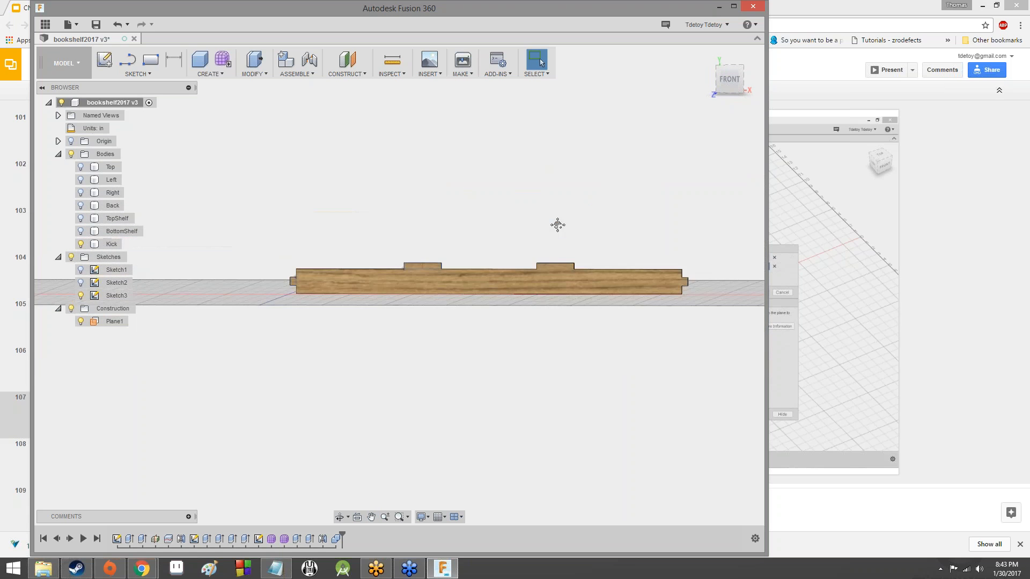
scroll(556, 214, "up", 4)
scroll(558, 208, "down", 3)
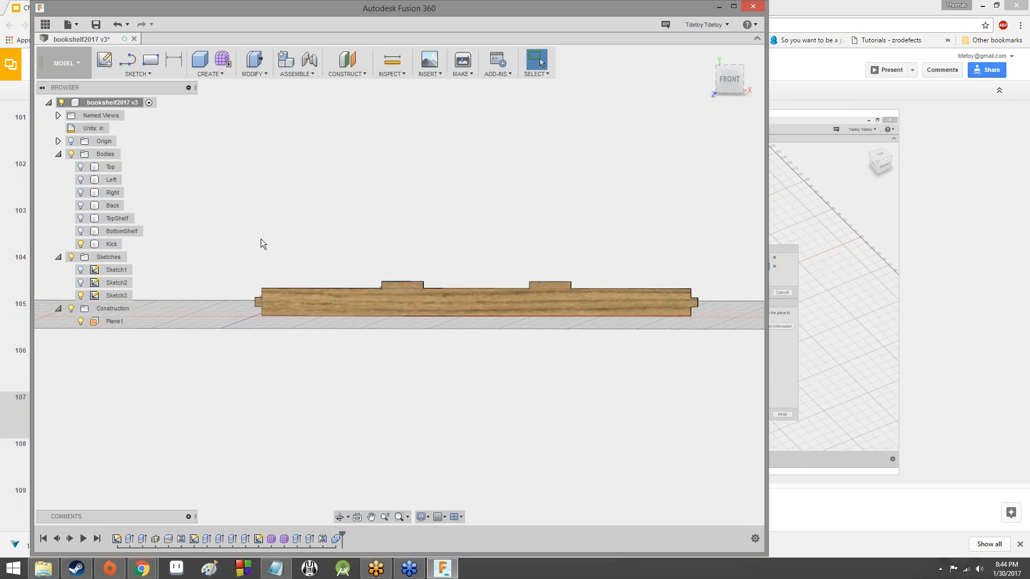
Show the Left, Right and BottomShelf bodies around the kick board
left_click(81, 180)
left_click(82, 193)
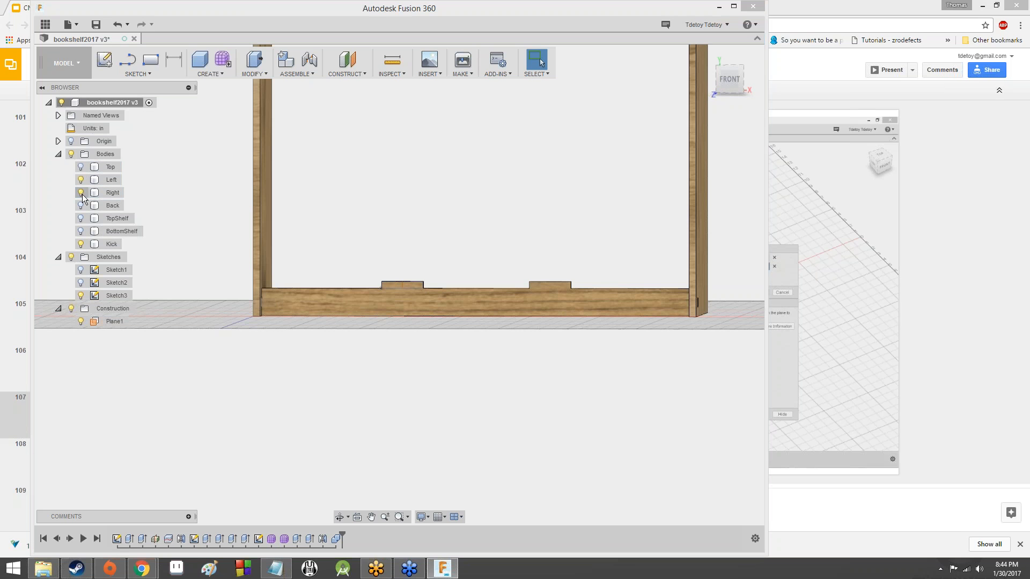
left_click(81, 231)
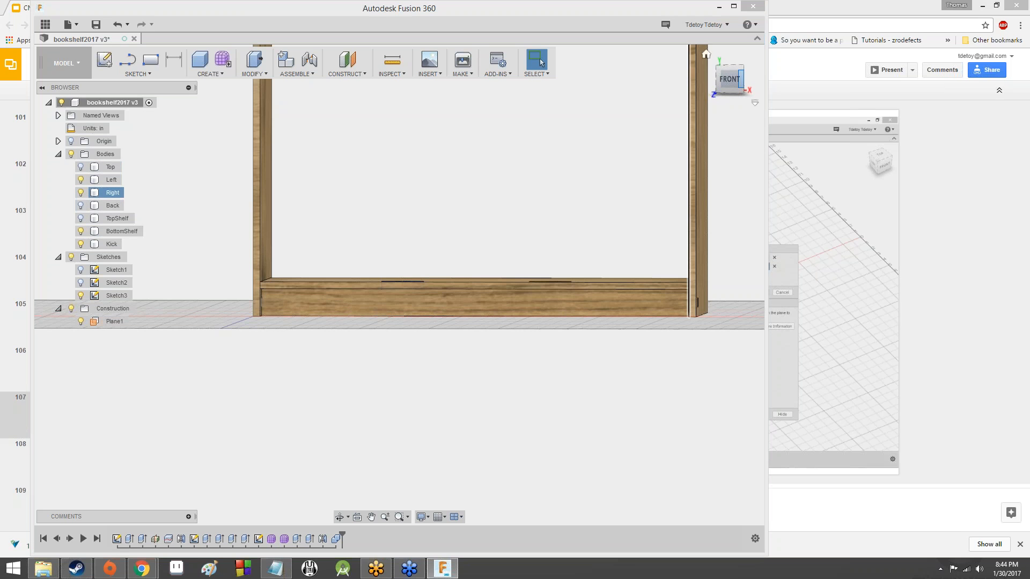
Examine from above where the kick board's top tabs overlap the bottom shelf
mouse_move(727, 85)
left_mouse_down()
mouse_move(759, 102)
mouse_move(657, 106)
mouse_move(680, 84)
mouse_move(713, 115)
mouse_move(692, 86)
mouse_move(710, 127)
mouse_move(710, 99)
mouse_move(692, 97)
mouse_move(719, 80)
mouse_move(732, 107)
mouse_move(719, 115)
mouse_move(689, 92)
mouse_move(718, 102)
mouse_move(697, 86)
mouse_move(713, 91)
mouse_move(705, 80)
mouse_move(721, 99)
mouse_move(737, 86)
mouse_move(756, 100)
mouse_move(724, 116)
mouse_move(761, 86)
mouse_move(721, 91)
mouse_move(724, 109)
mouse_move(748, 105)
left_mouse_up()
scroll(492, 339, "down", 3)
scroll(485, 291, "up", 10)
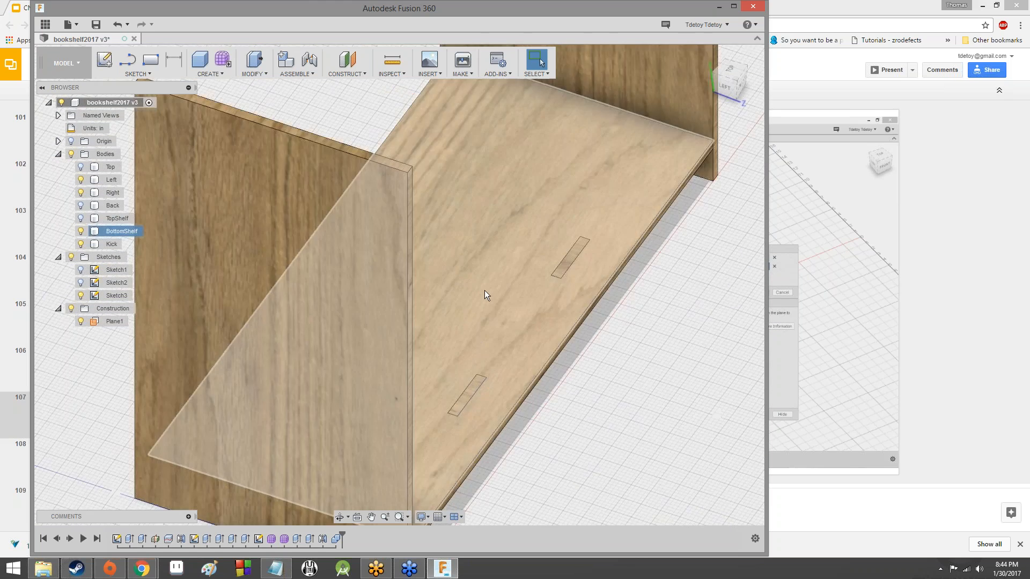
scroll(681, 195, "down", 5)
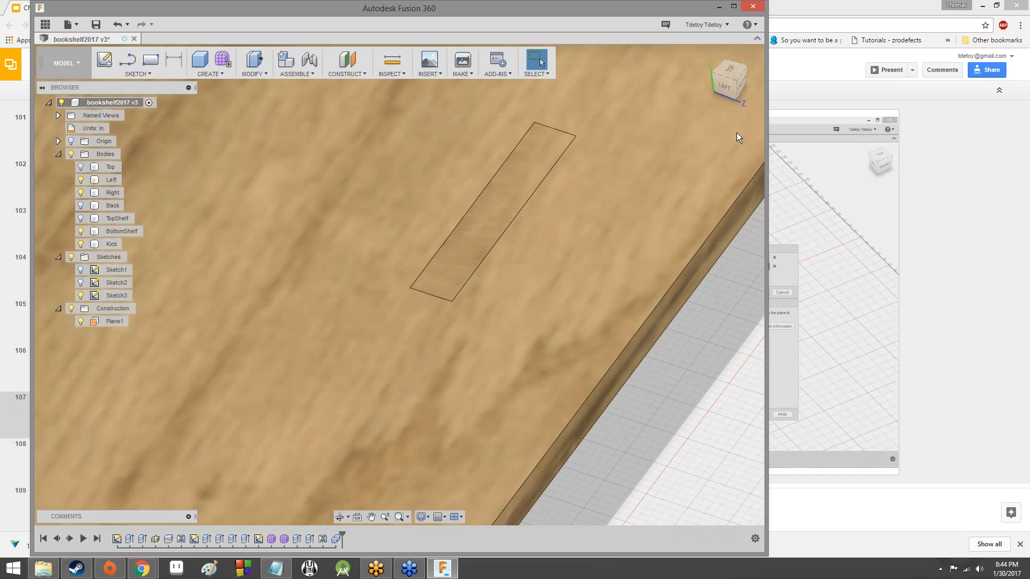
mouse_move(731, 78)
left_mouse_down()
mouse_move(756, 86)
mouse_move(746, 75)
mouse_move(731, 81)
mouse_move(749, 66)
mouse_move(752, 101)
left_mouse_up()
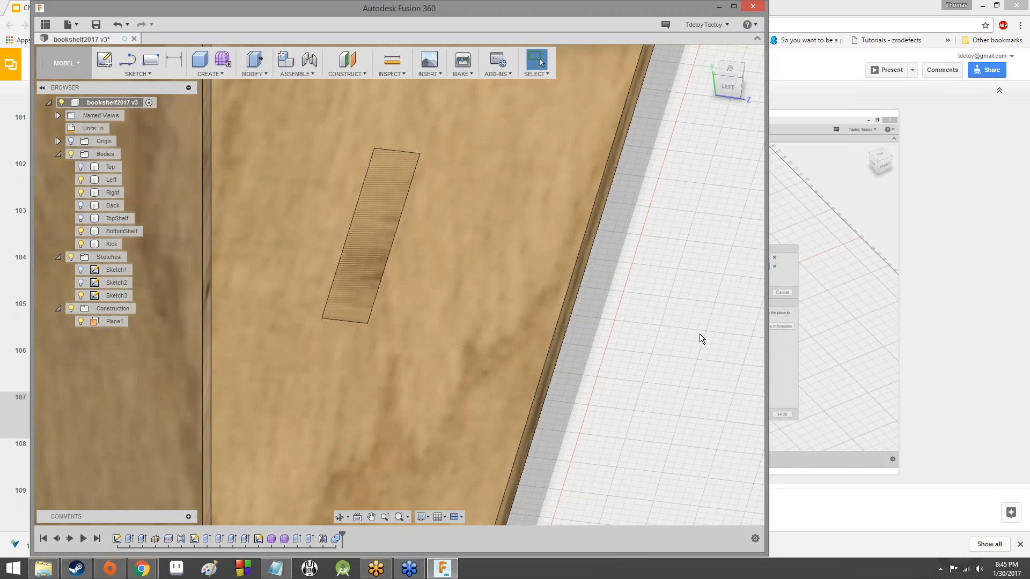
scroll(693, 342, "down", 5)
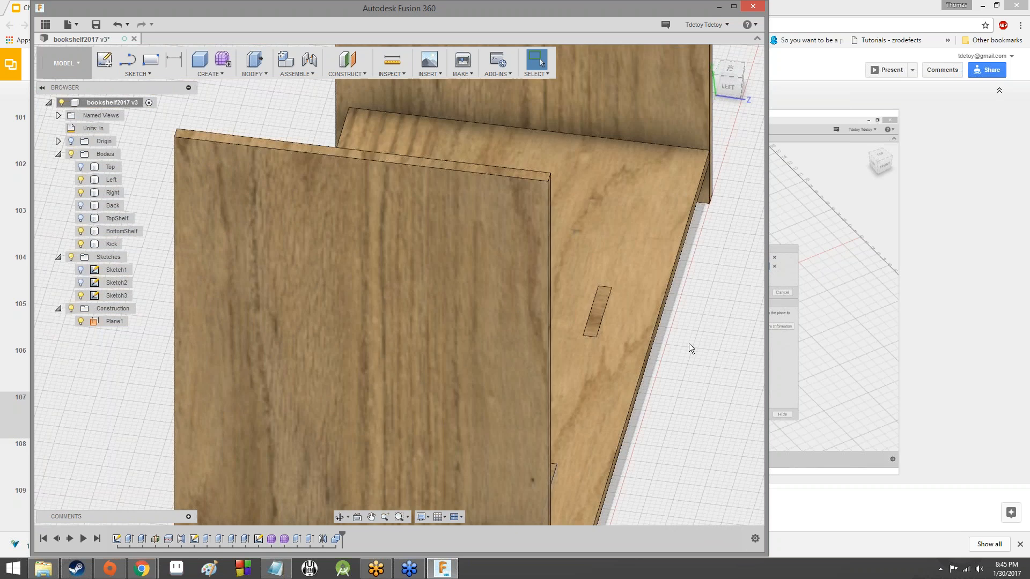
scroll(682, 350, "up", 5)
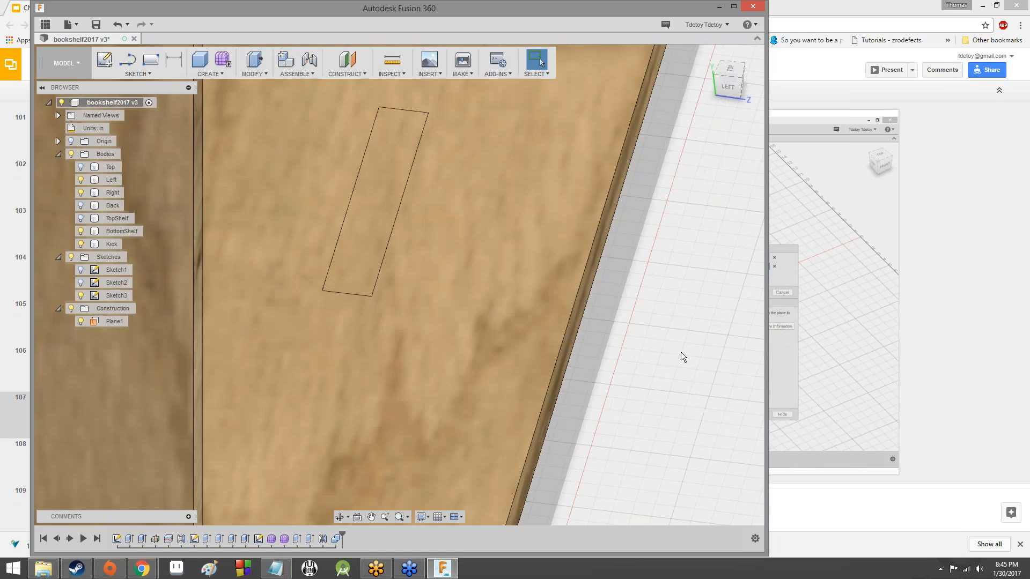
scroll(679, 351, "down", 5)
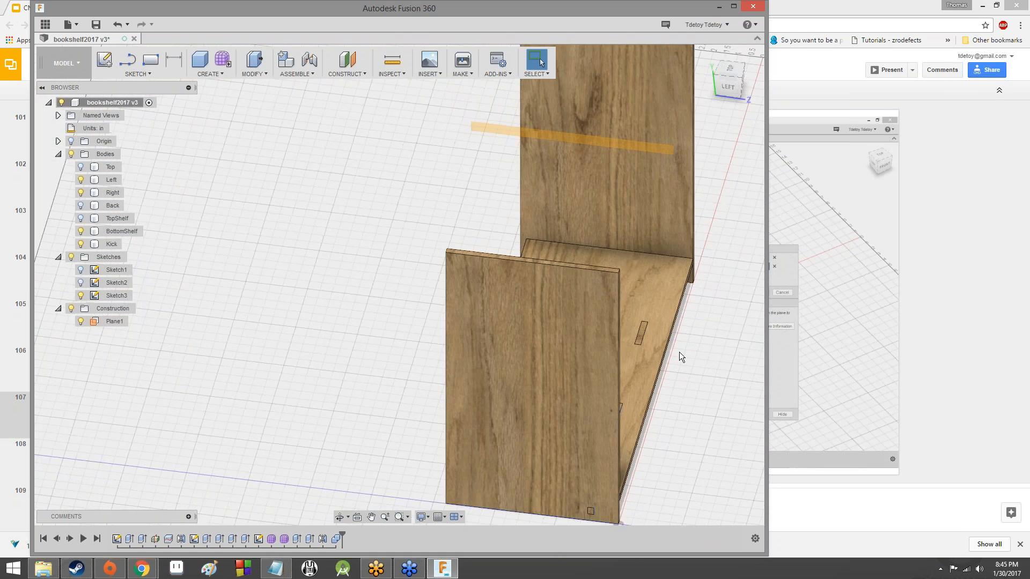
scroll(677, 353, "up", 3)
scroll(676, 354, "down", 3)
scroll(676, 354, "up", 8)
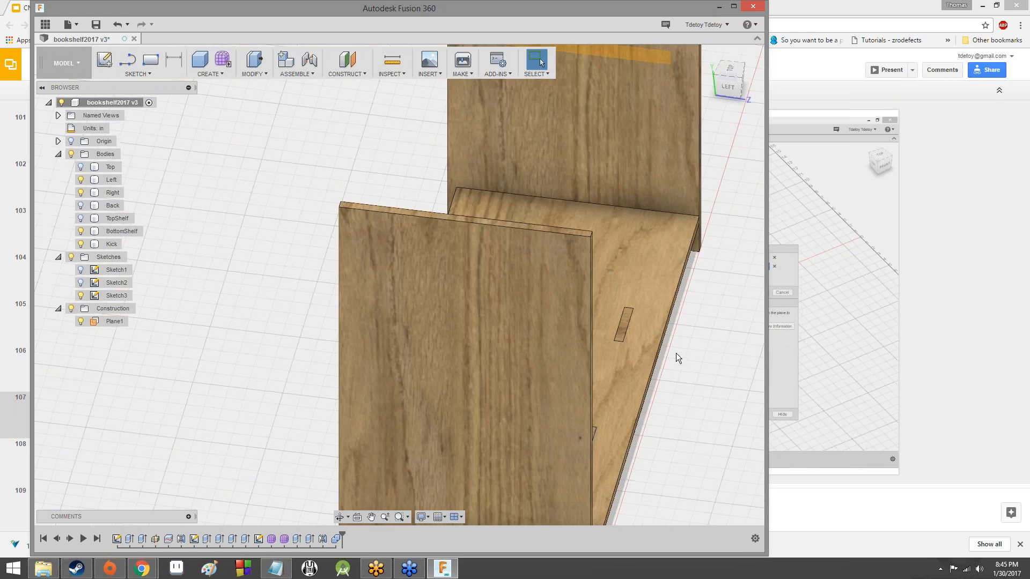
scroll(675, 353, "up", 4)
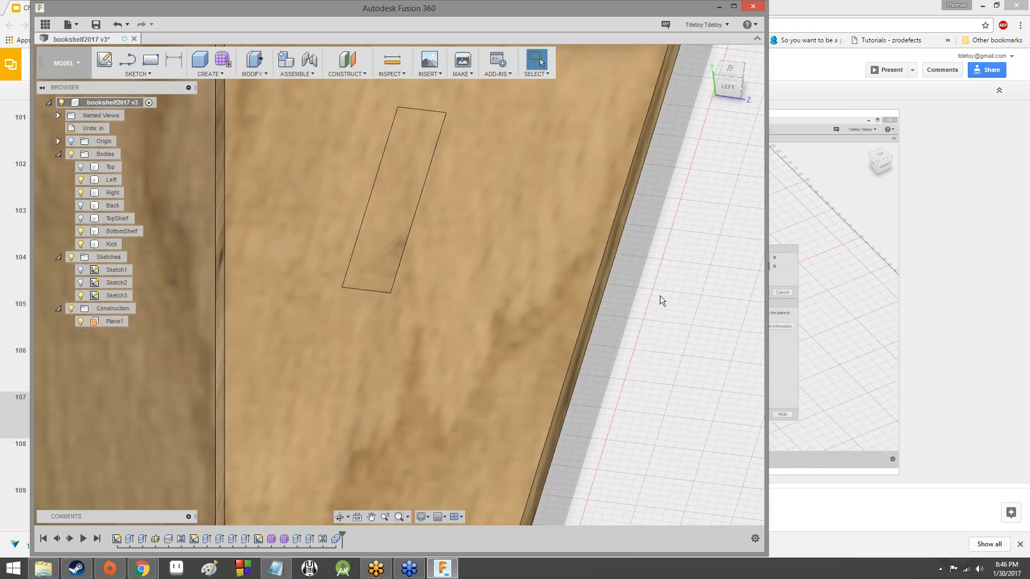
scroll(659, 295, "down", 3)
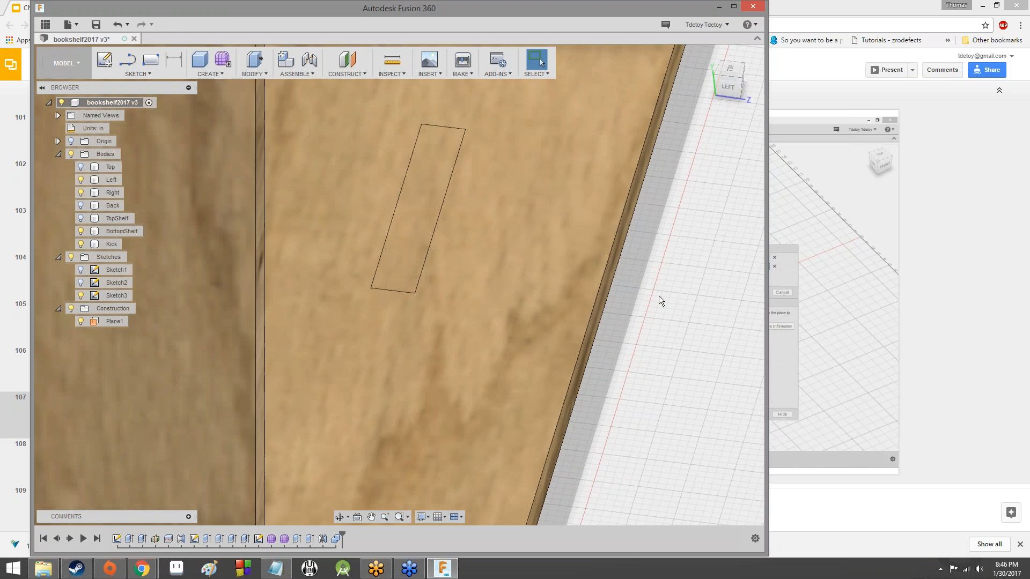
scroll(659, 295, "up", 2)
scroll(659, 295, "up", 1)
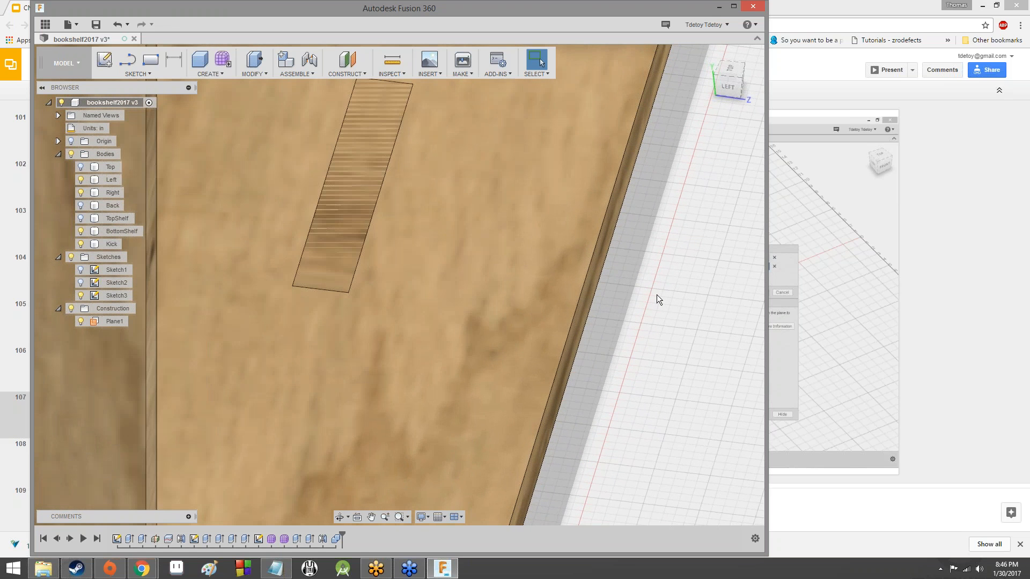
scroll(657, 294, "down", 4)
scroll(657, 295, "up", 4)
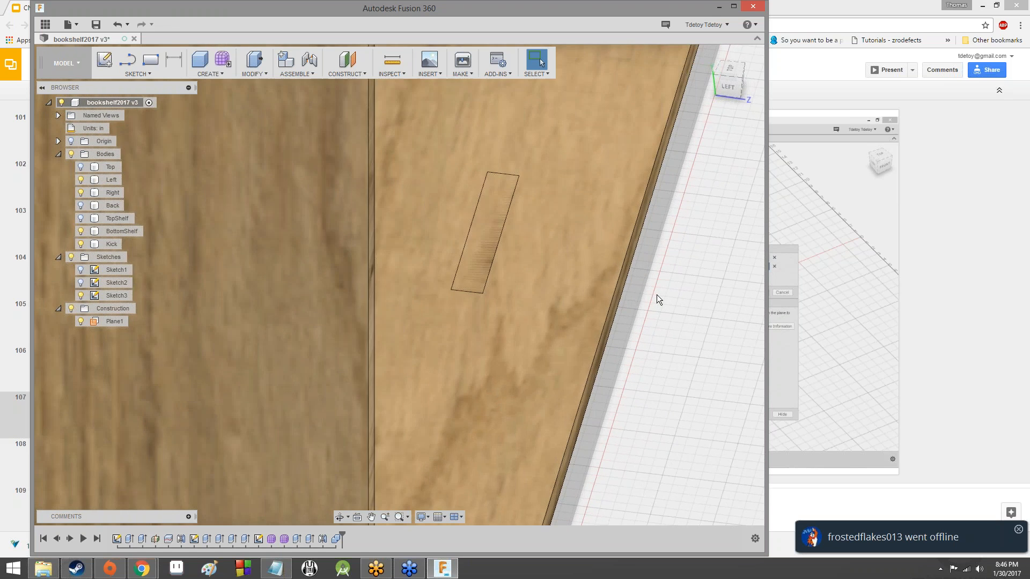
scroll(657, 295, "down", 2)
scroll(656, 294, "up", 3)
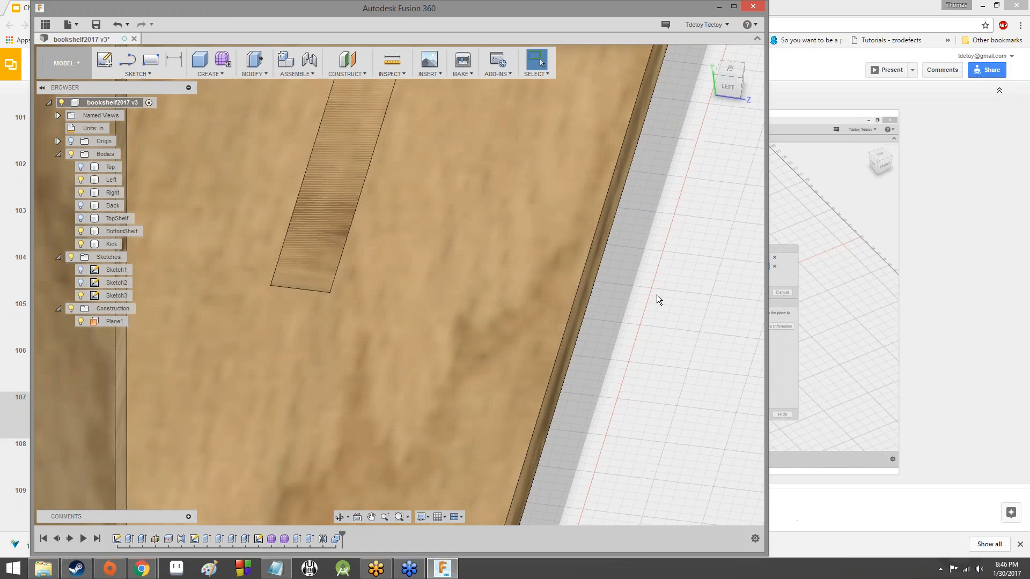
scroll(656, 294, "down", 3)
scroll(657, 294, "up", 4)
scroll(657, 295, "down", 5)
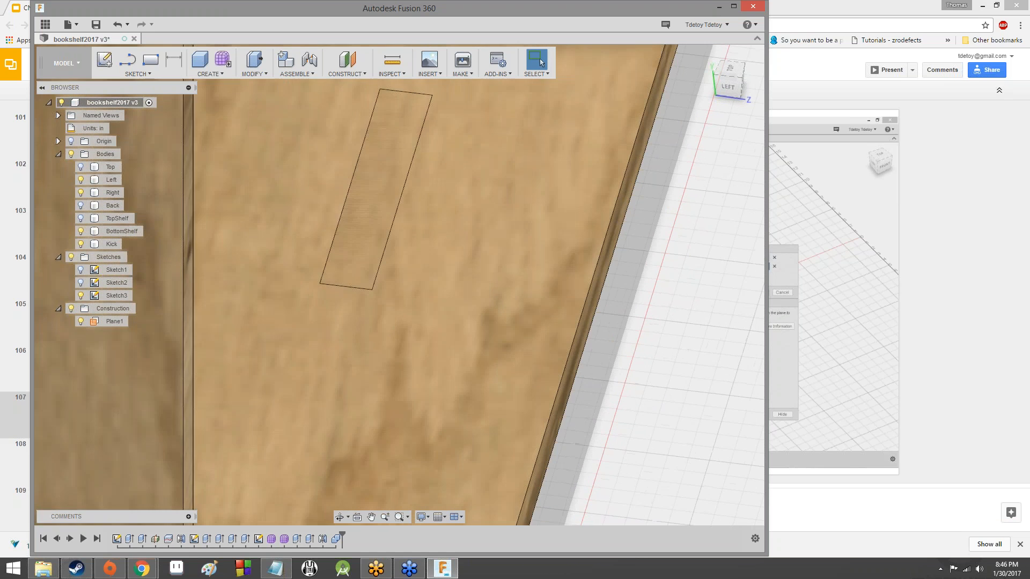
scroll(656, 295, "up", 4)
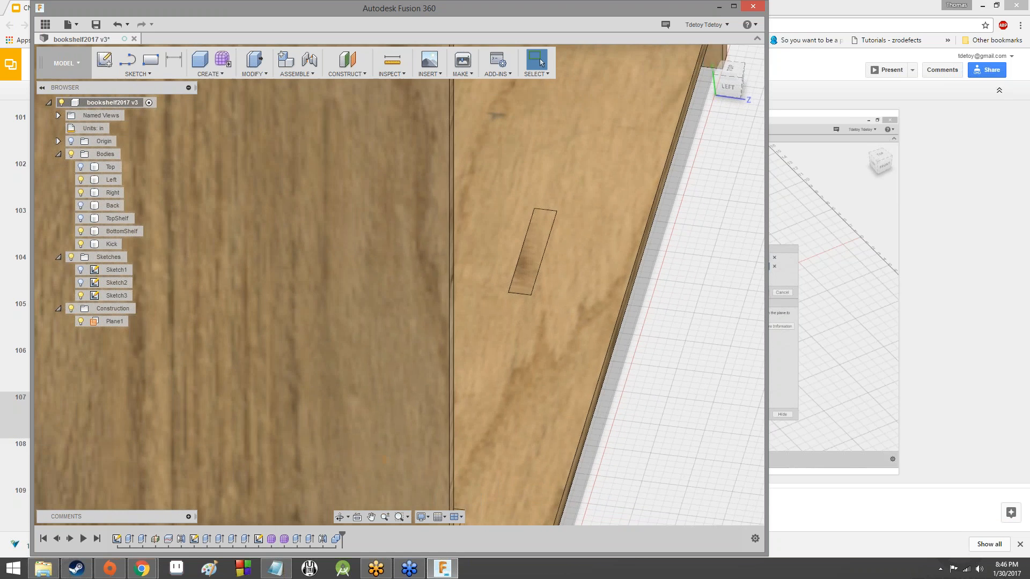
Examine from the left side how a kick board tab meets the bottom shelf, both up close and with both side panels in view
scroll(656, 295, "down", 5)
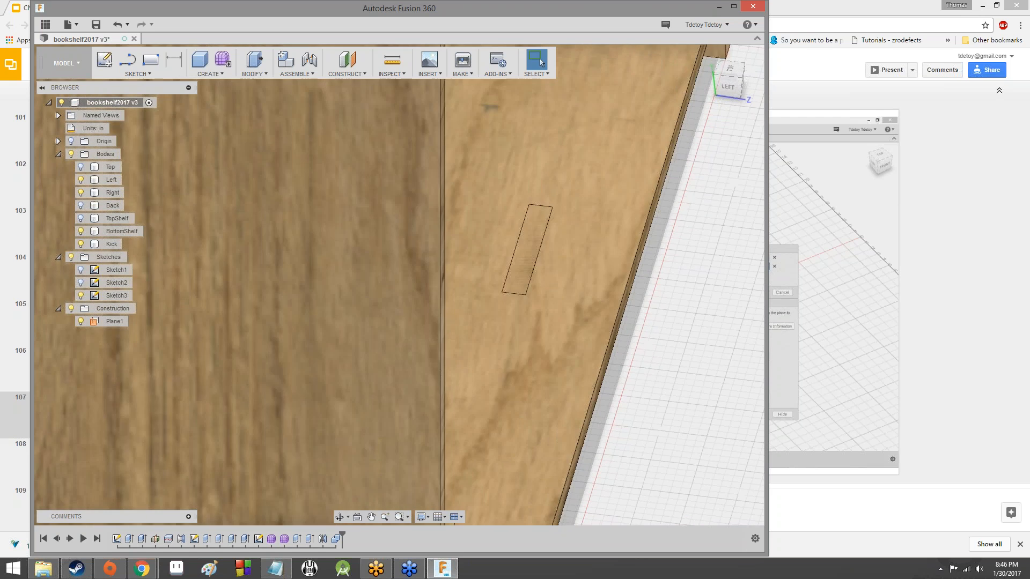
scroll(656, 295, "up", 5)
scroll(656, 294, "up", 4)
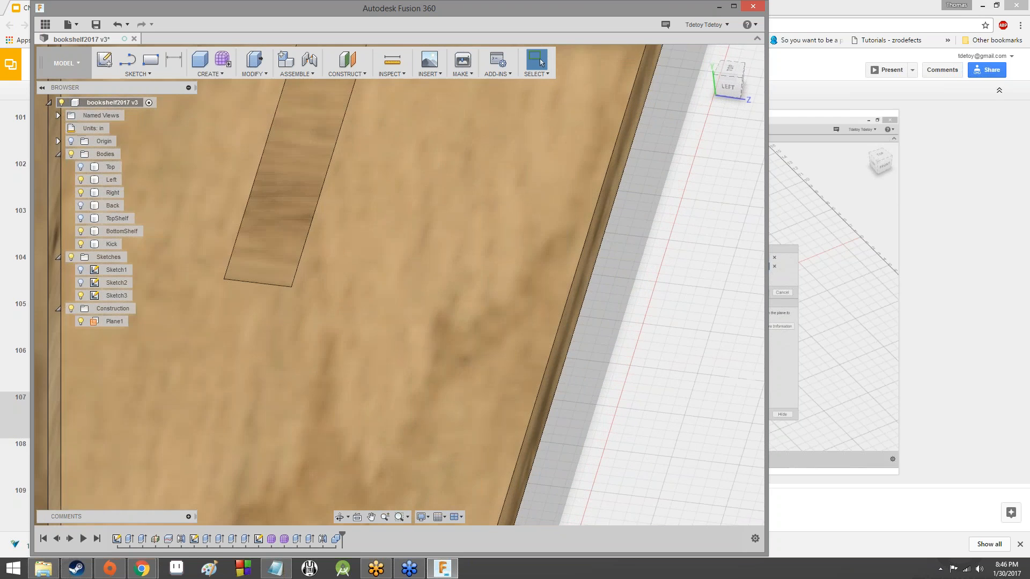
scroll(657, 294, "down", 5)
scroll(656, 295, "down", 5)
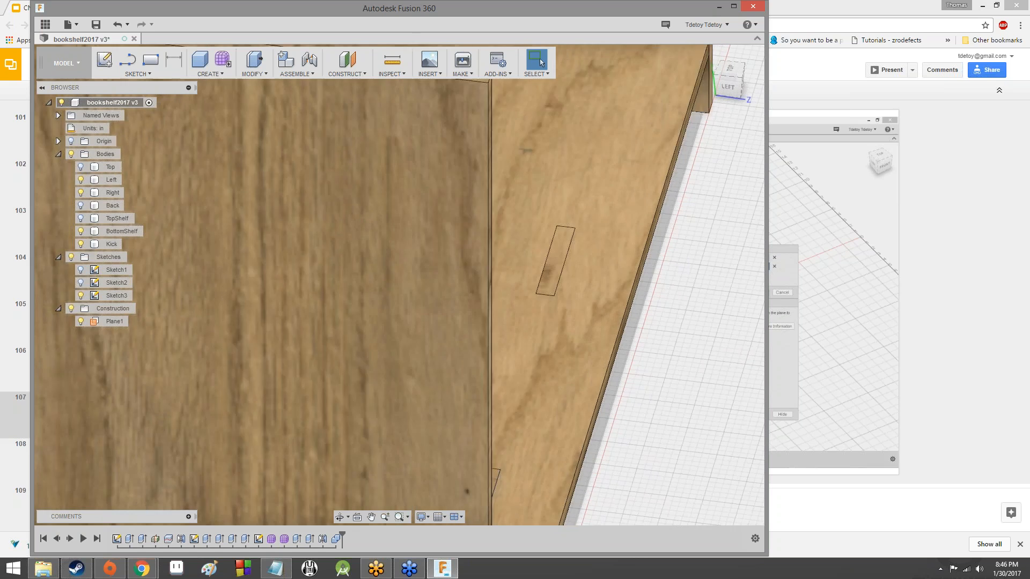
scroll(656, 295, "up", 5)
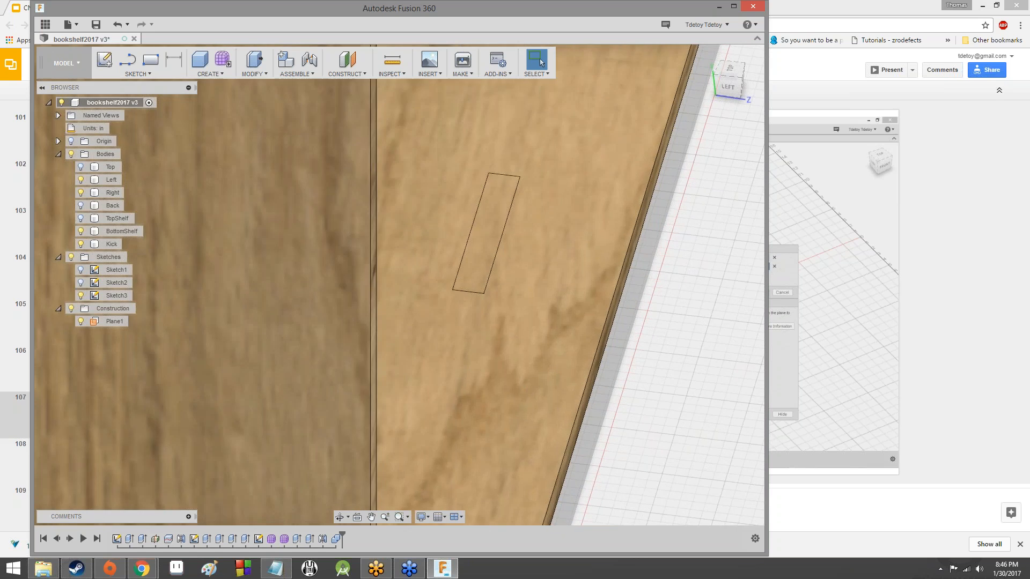
scroll(657, 294, "up", 4)
scroll(657, 294, "down", 7)
scroll(656, 294, "down", 3)
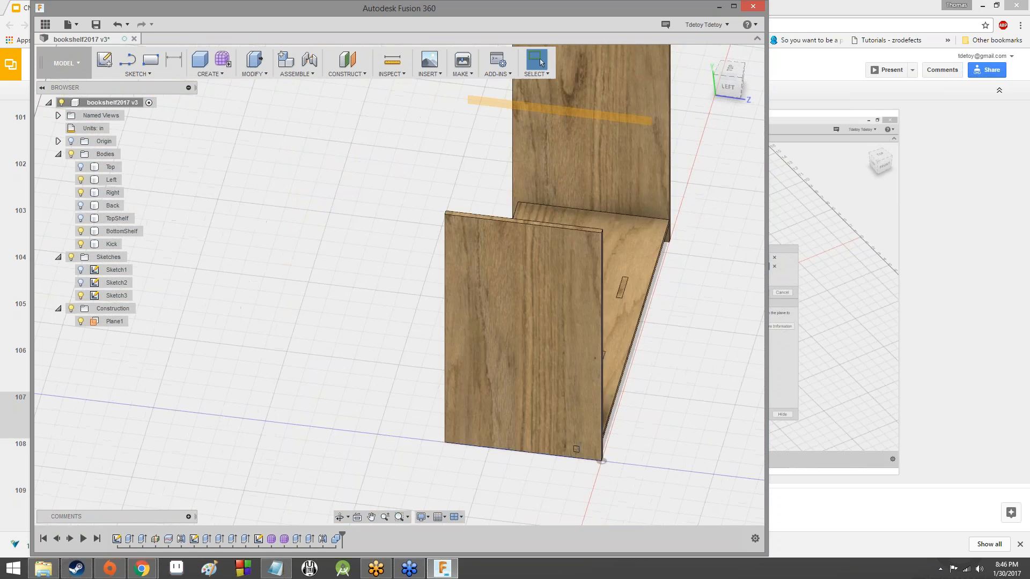
scroll(657, 294, "up", 4)
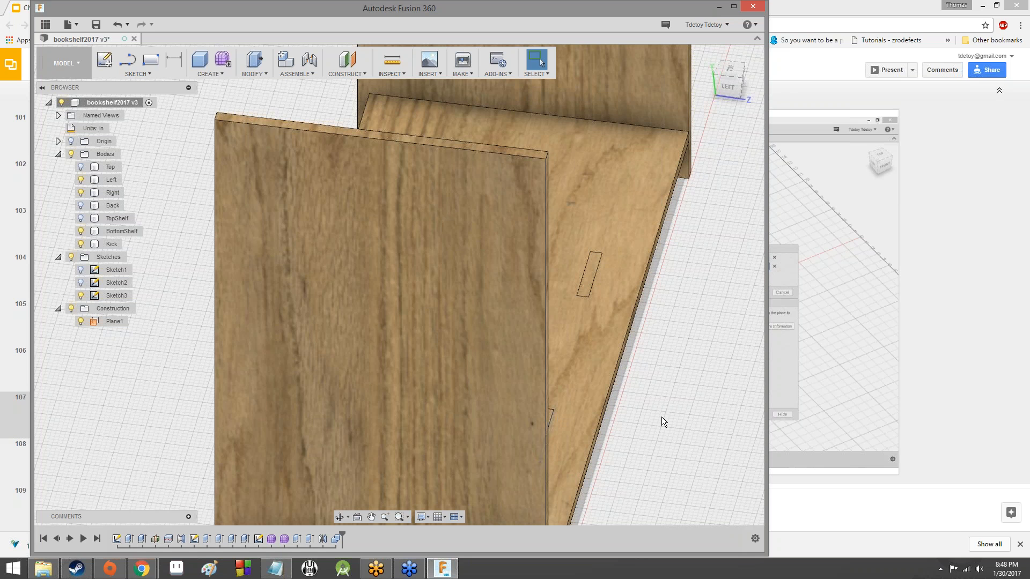
Show Sketch1, hide all the bodies, and inspect the kick board's profile lines at the base of the side panel
left_click(81, 270)
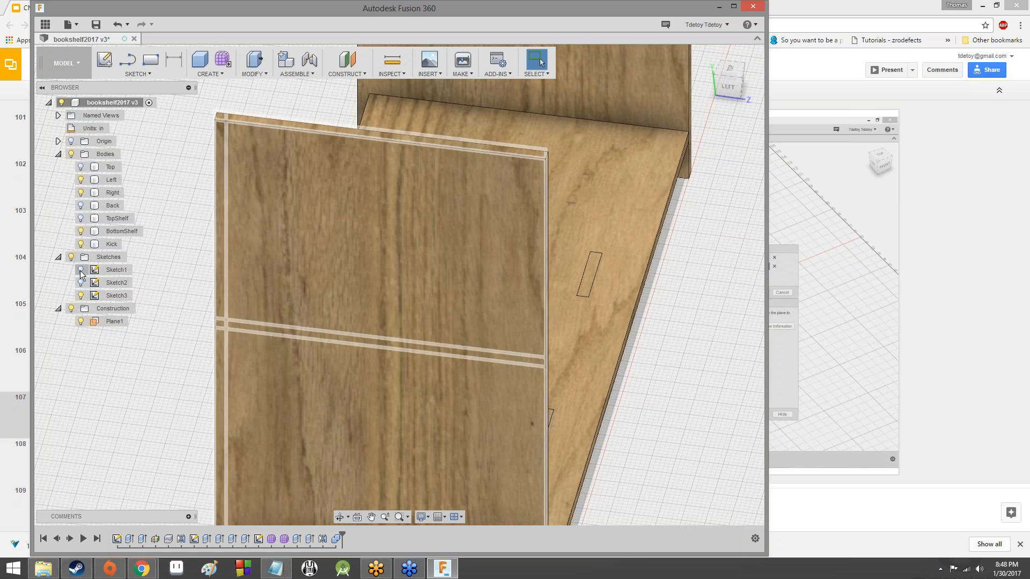
middle_click_drag(561, 185, 408, 209, "shift")
left_click(71, 154)
scroll(289, 214, "up", 5)
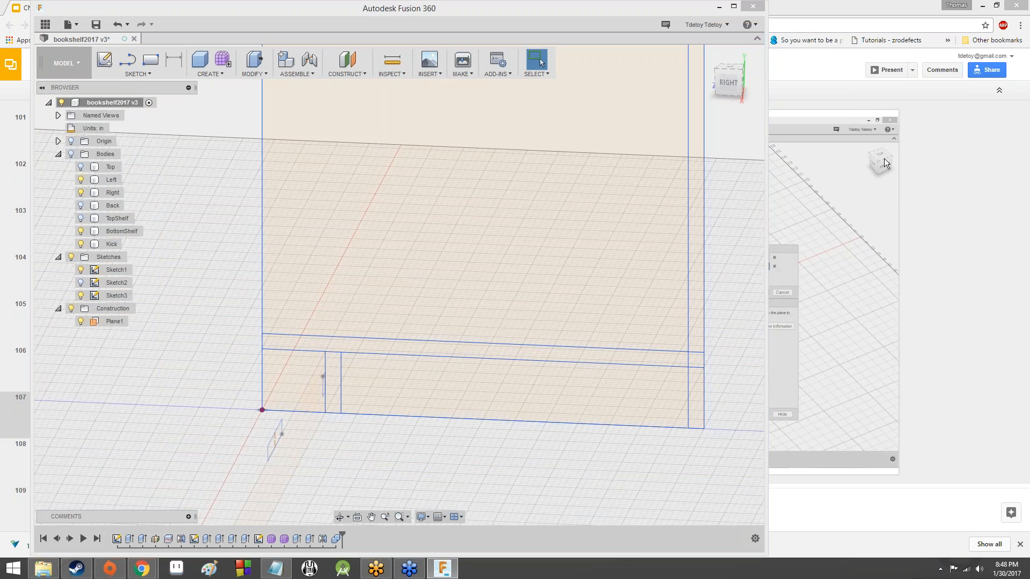
mouse_move(340, 402)
left_mouse_down()
mouse_move(326, 406)
mouse_move(343, 414)
mouse_move(350, 397)
mouse_move(334, 423)
mouse_move(352, 409)
left_mouse_up()
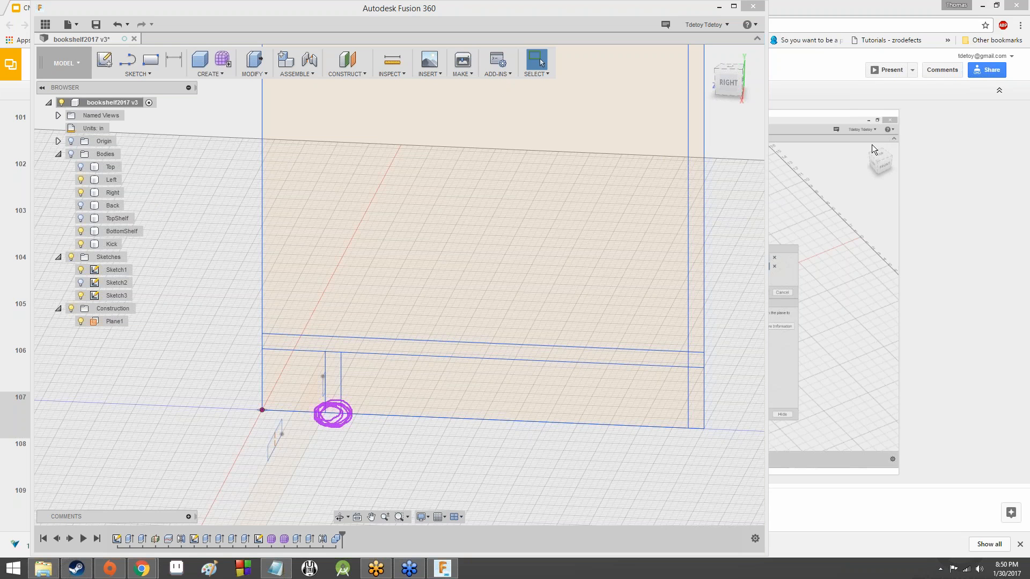
Highlight the Kick, Right and Left bodies in turn to see where each sits relative to Sketch1
left_click(110, 244)
right_click(111, 245)
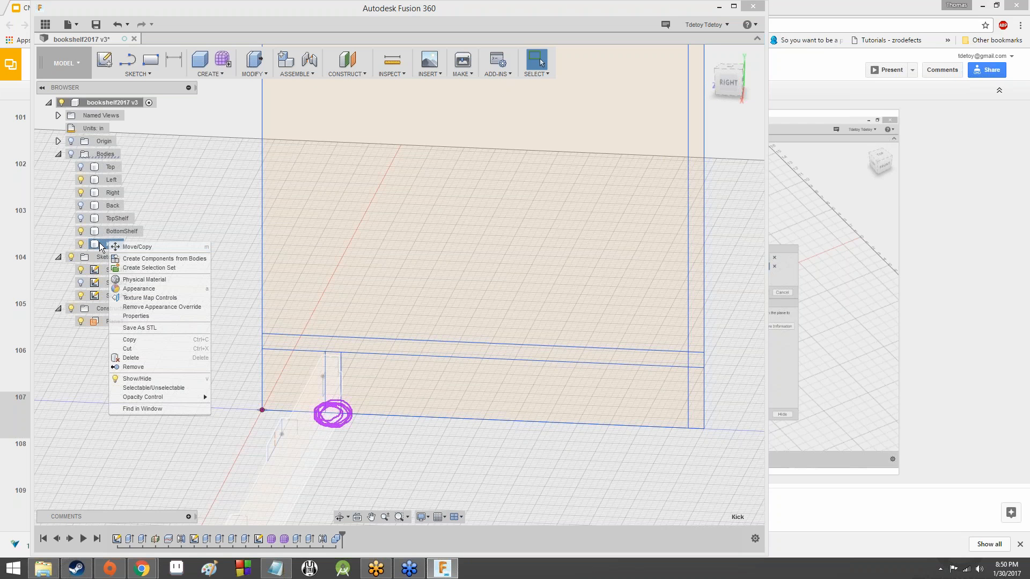
left_click(137, 359)
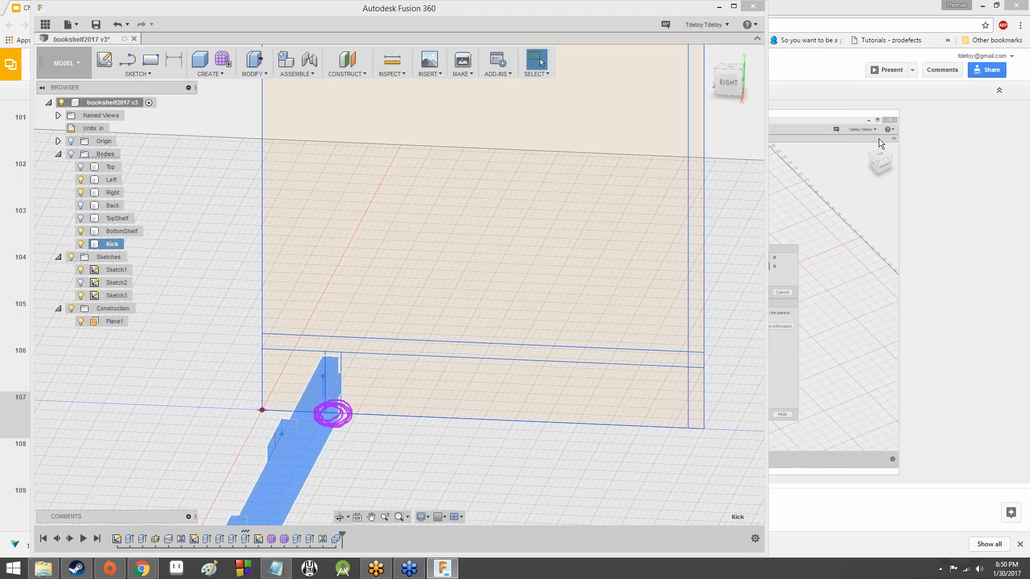
left_click(883, 203)
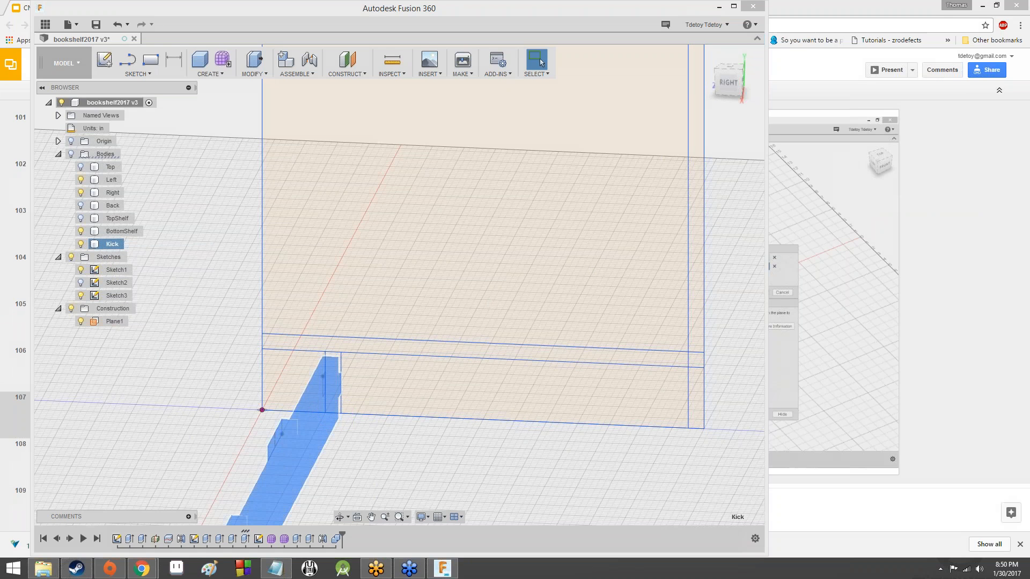
left_click_drag(730, 80, 708, 82)
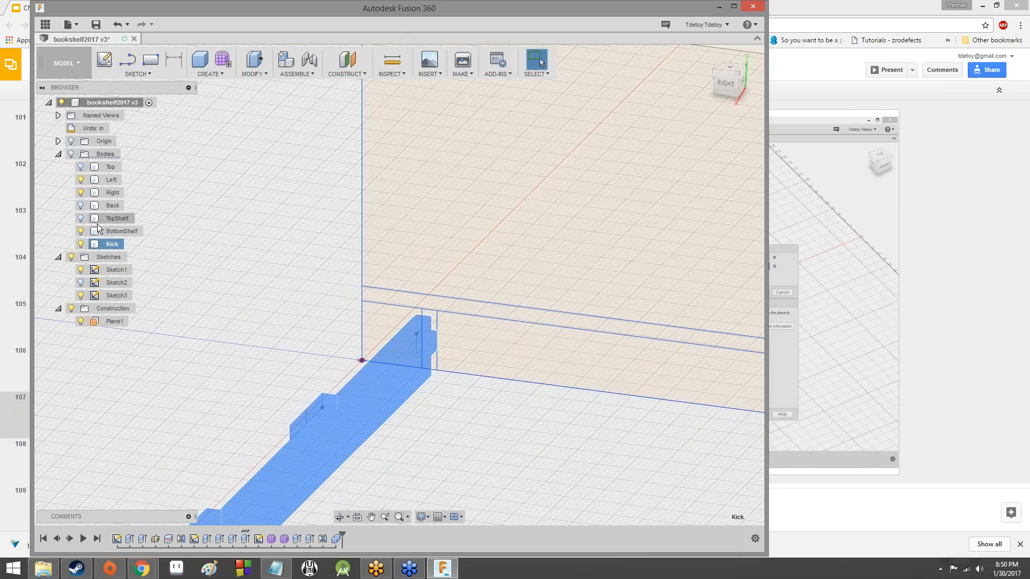
left_click(108, 192)
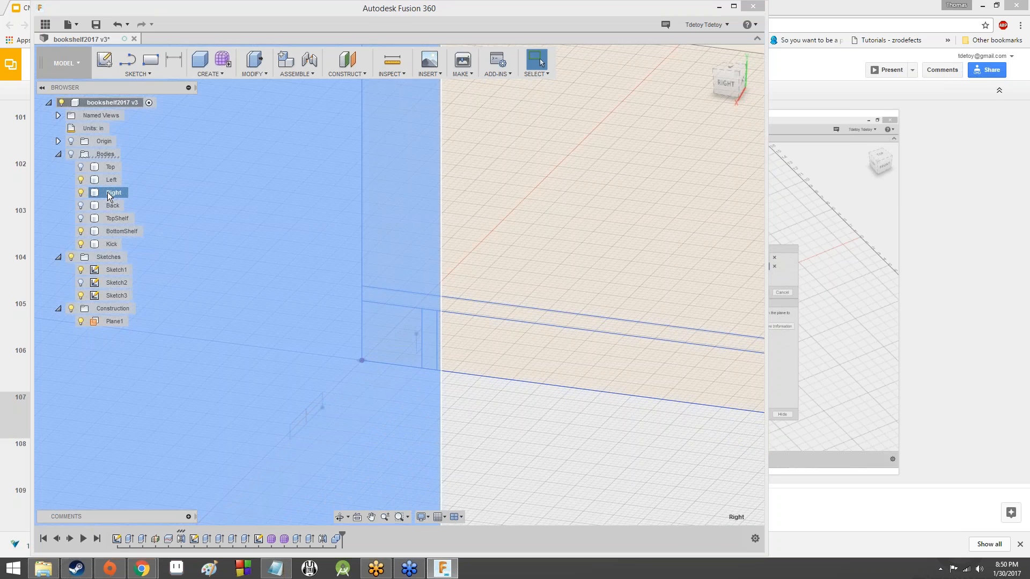
left_click(98, 181)
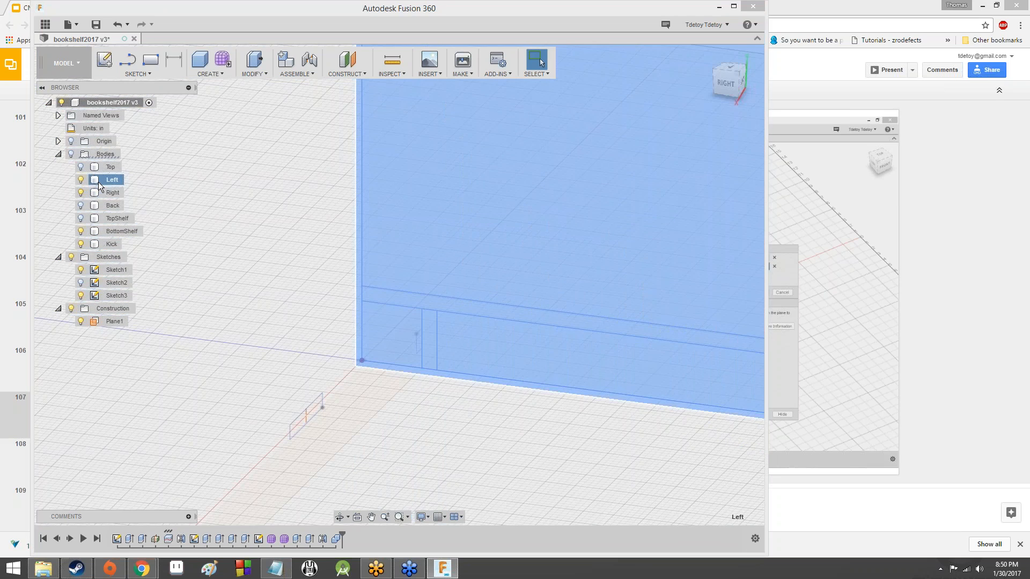
left_click(105, 241)
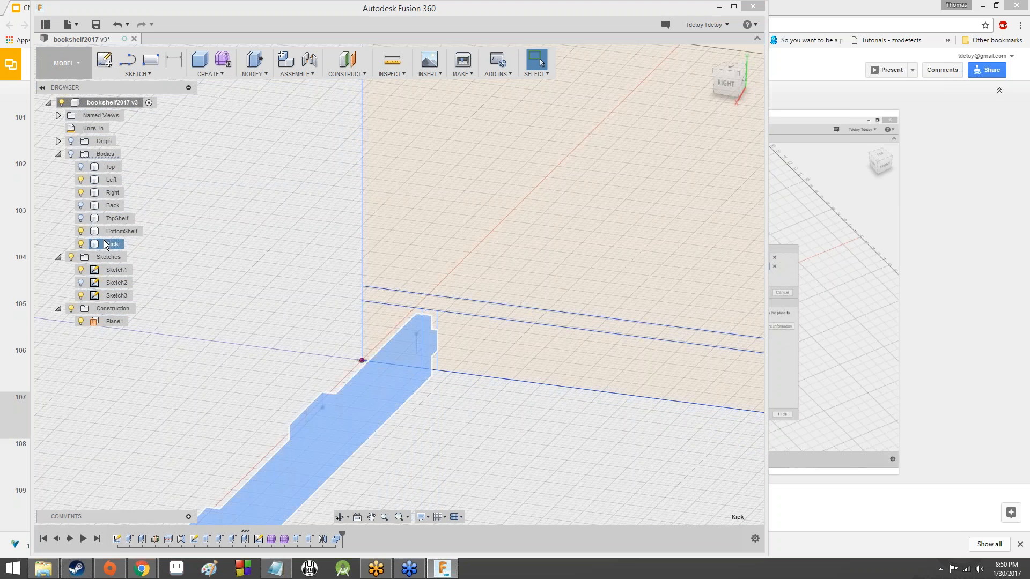
left_click(101, 181)
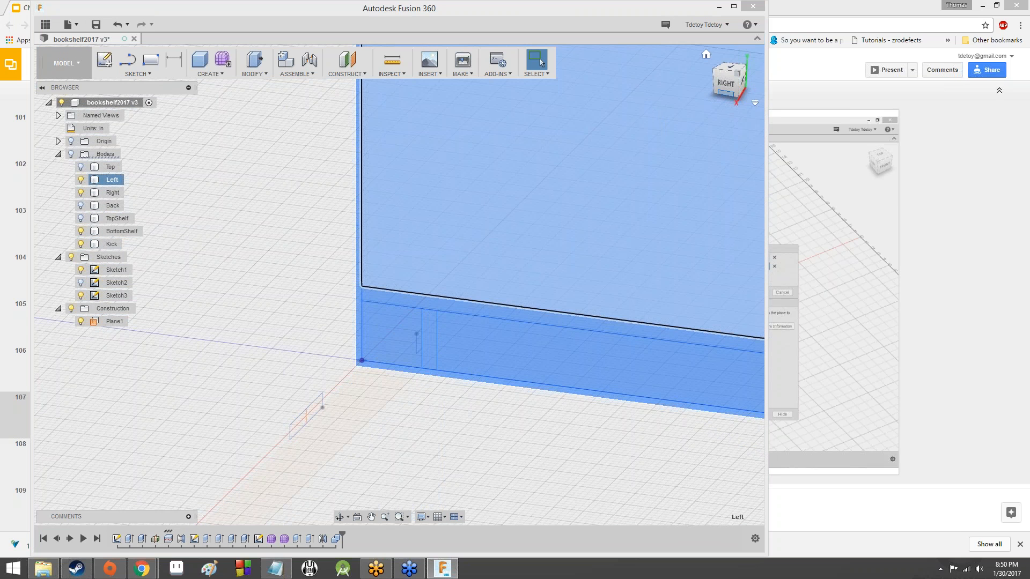
Highlight the Left body and inspect it against the sketch lines from the back and the front
left_click_drag(704, 92, 671, 92)
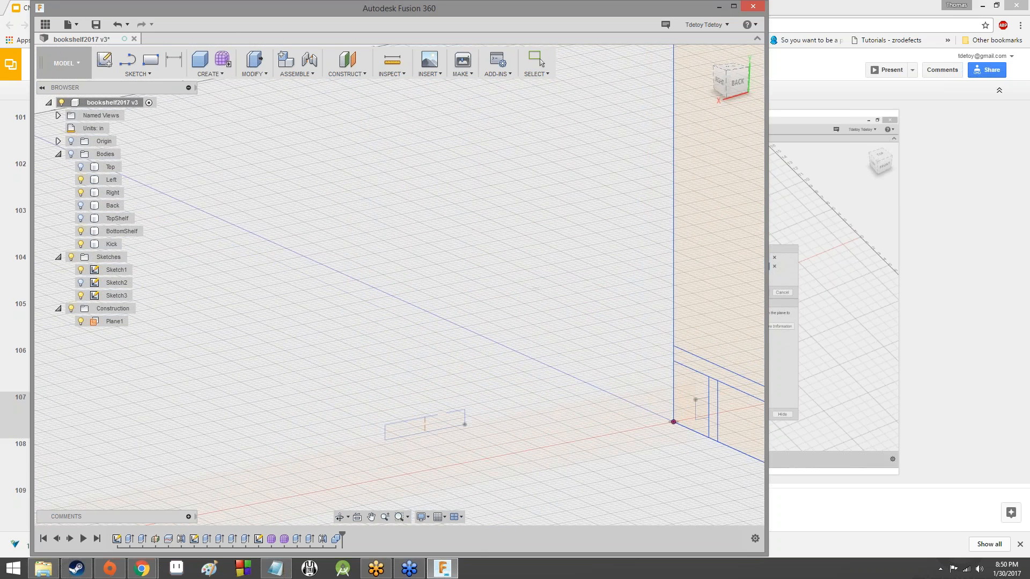
left_click(105, 180)
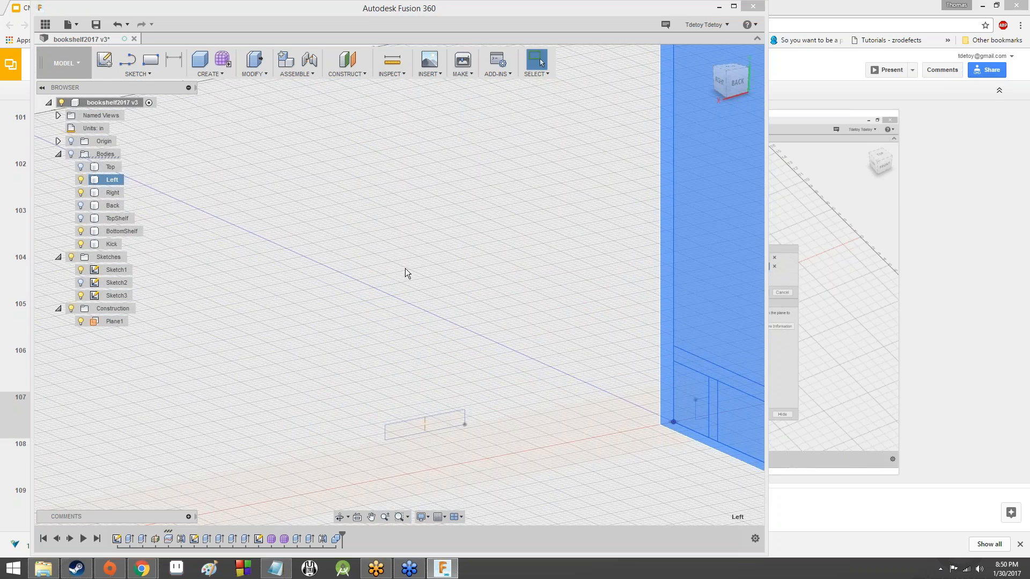
scroll(177, 230, "down", 2)
middle_click_drag(407, 274, 154, 224)
left_click_drag(727, 83, 695, 83)
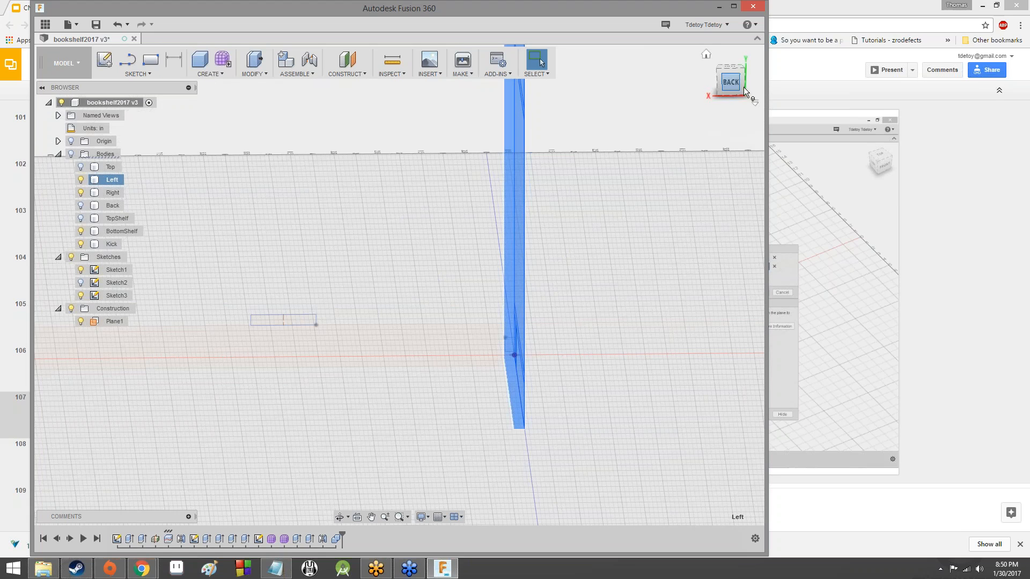
mouse_move(745, 91)
left_mouse_down()
mouse_move(885, 113)
mouse_move(734, 84)
left_mouse_up()
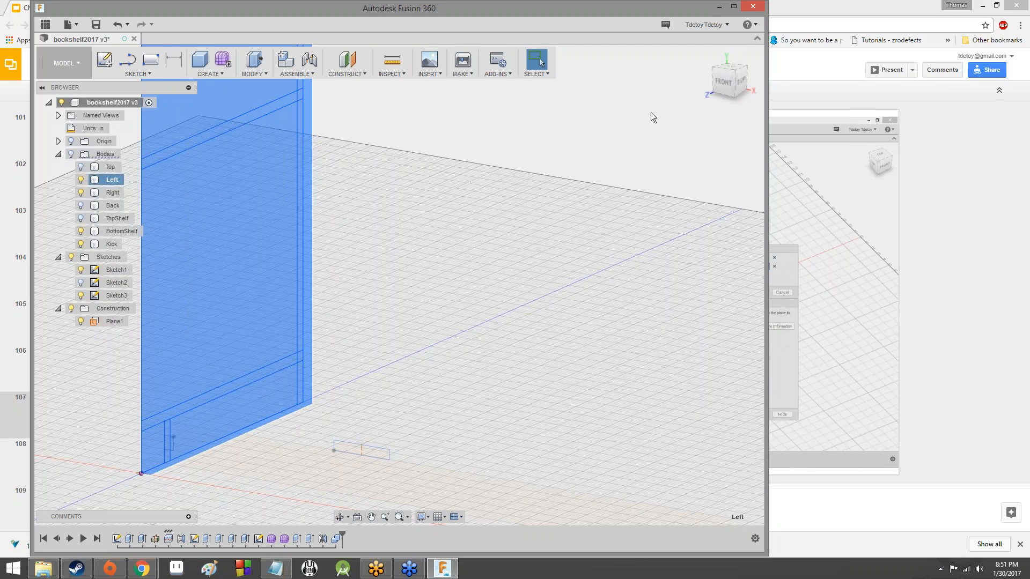
Try to delete the Kick body from the design
left_click(108, 244)
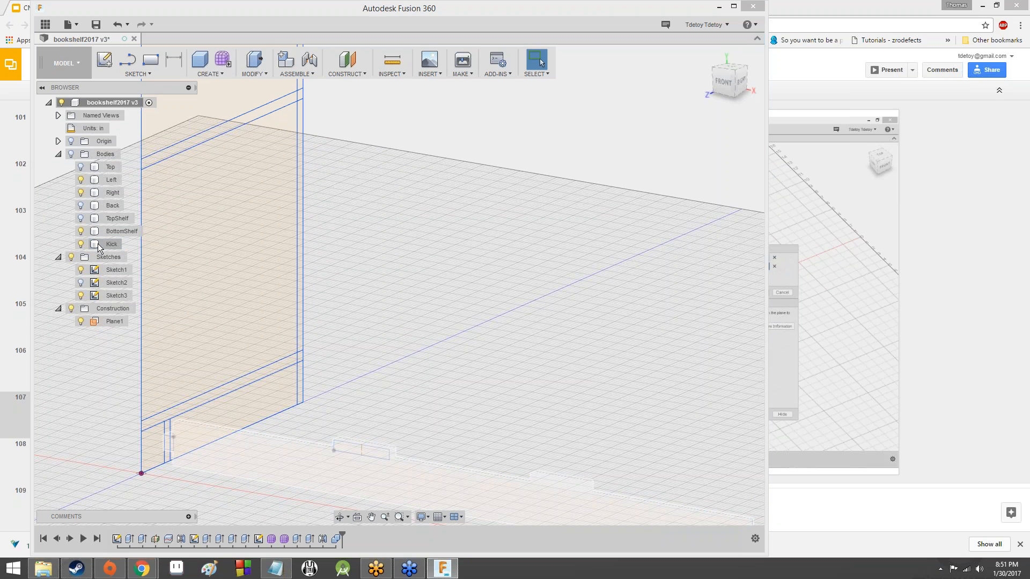
right_click(99, 244)
left_click(103, 369)
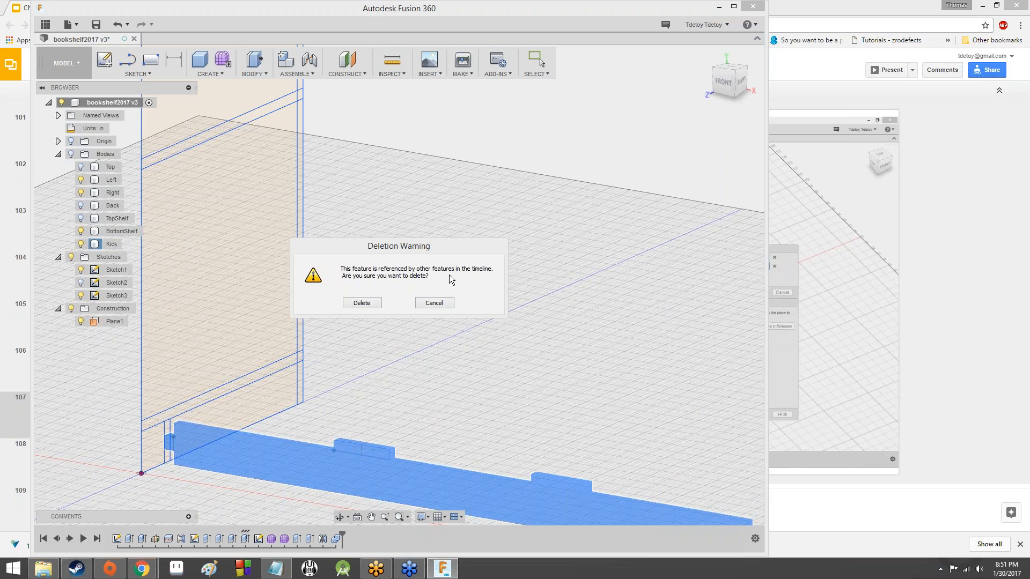
left_click(449, 302)
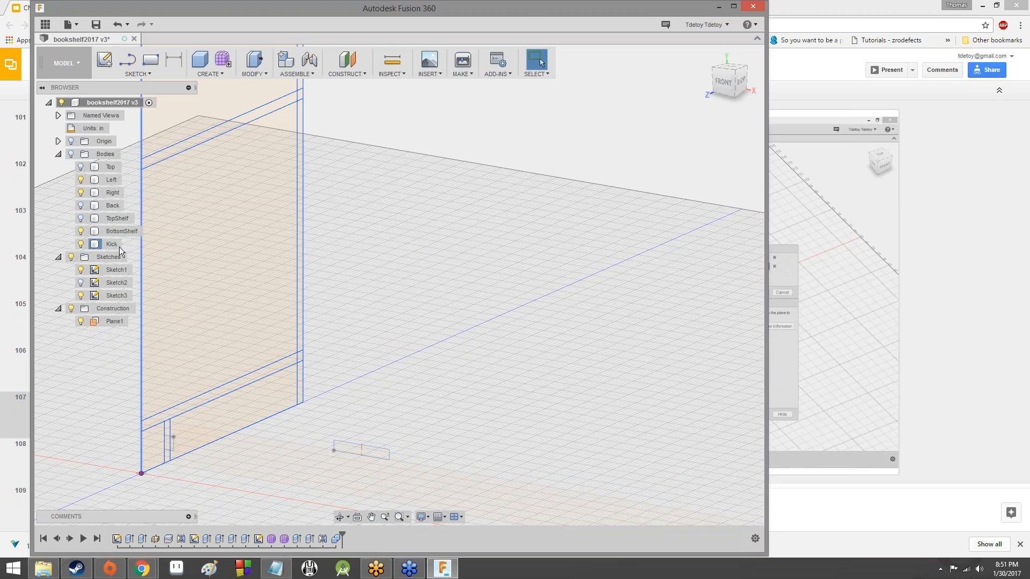
Remove the Kick body from the design and undo the removal
right_click(101, 246)
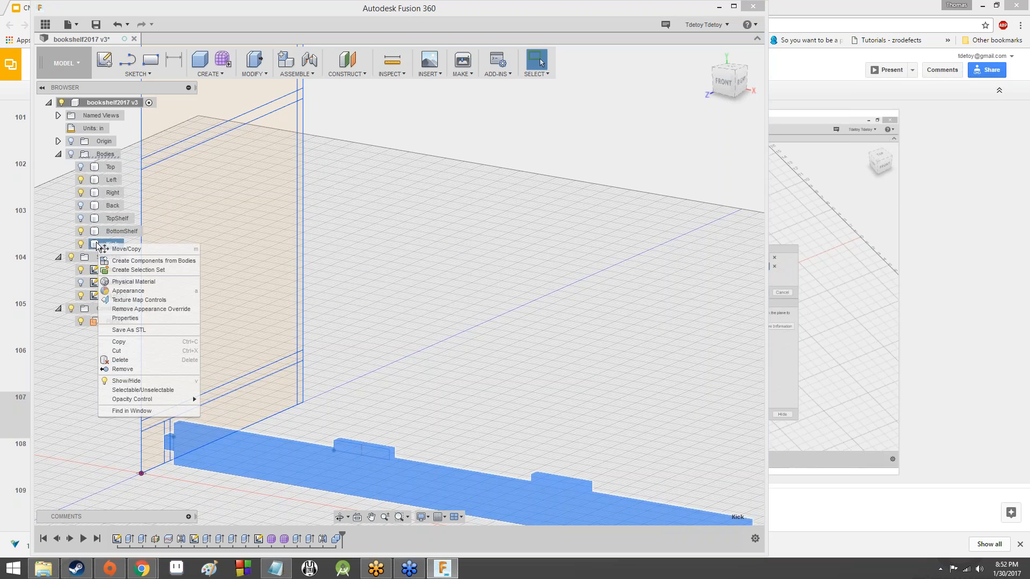
left_click(141, 367)
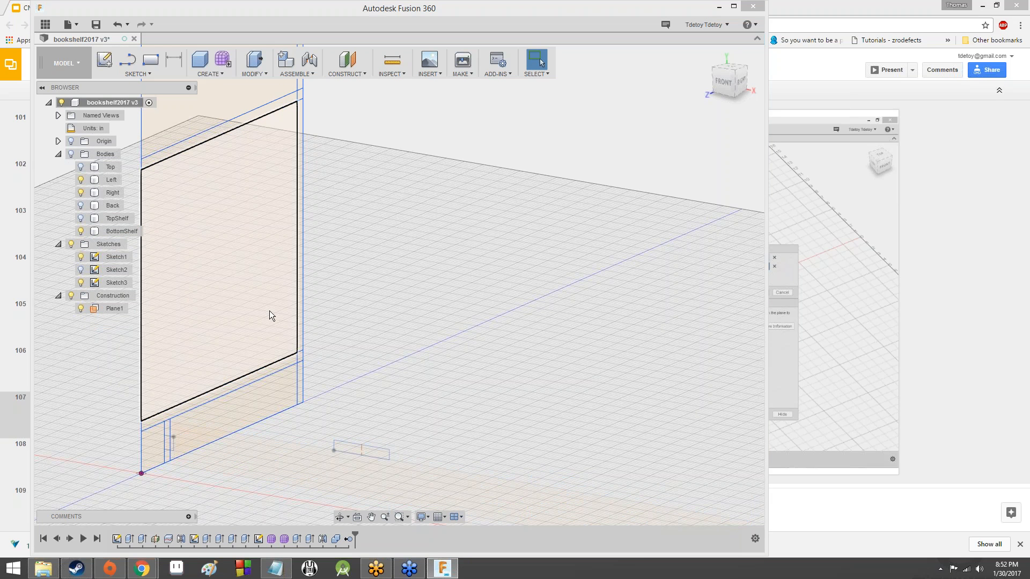
scroll(269, 310, "up", 1)
scroll(269, 310, "down", 3)
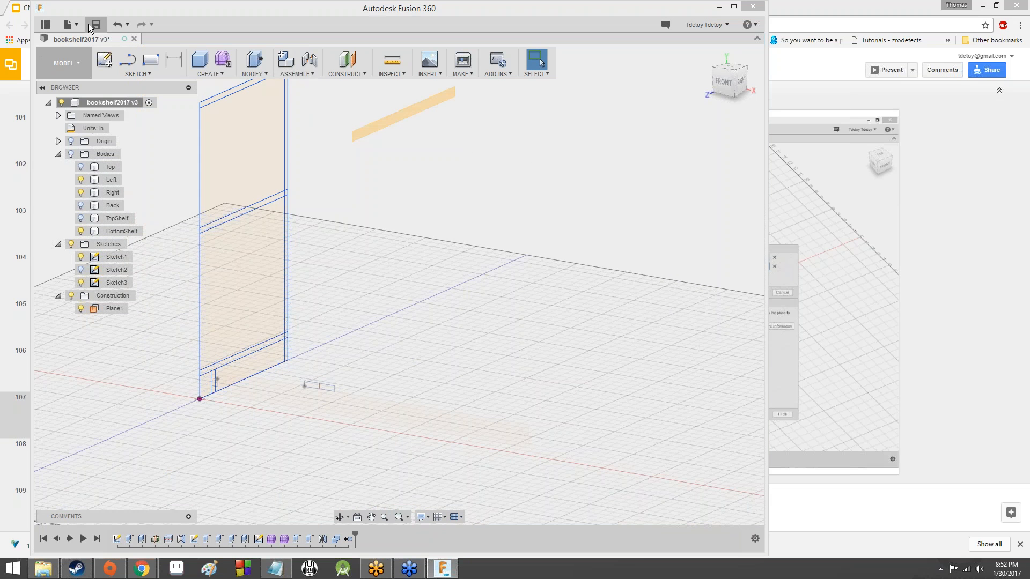
left_click(113, 23)
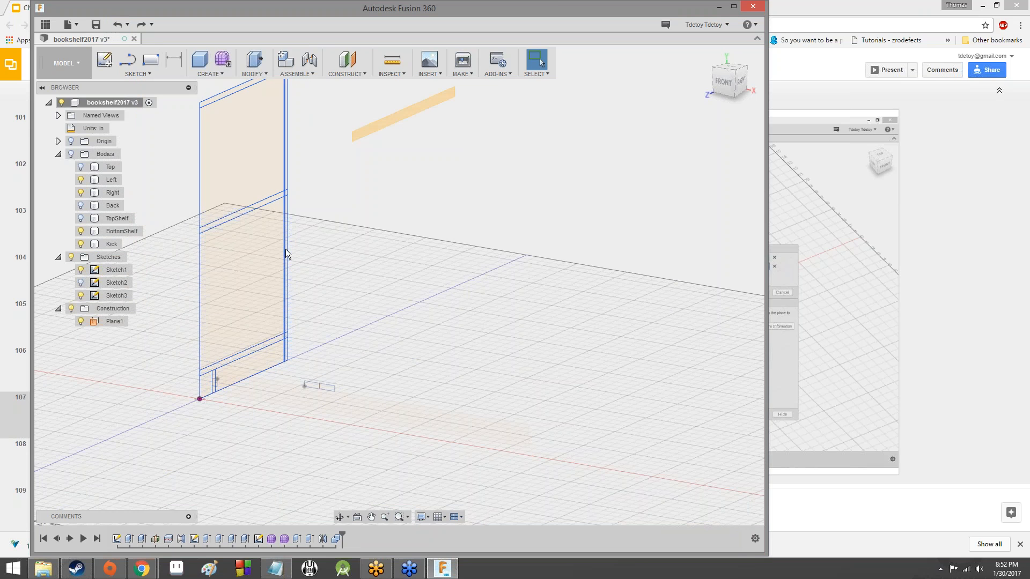
scroll(277, 337, "up", 1)
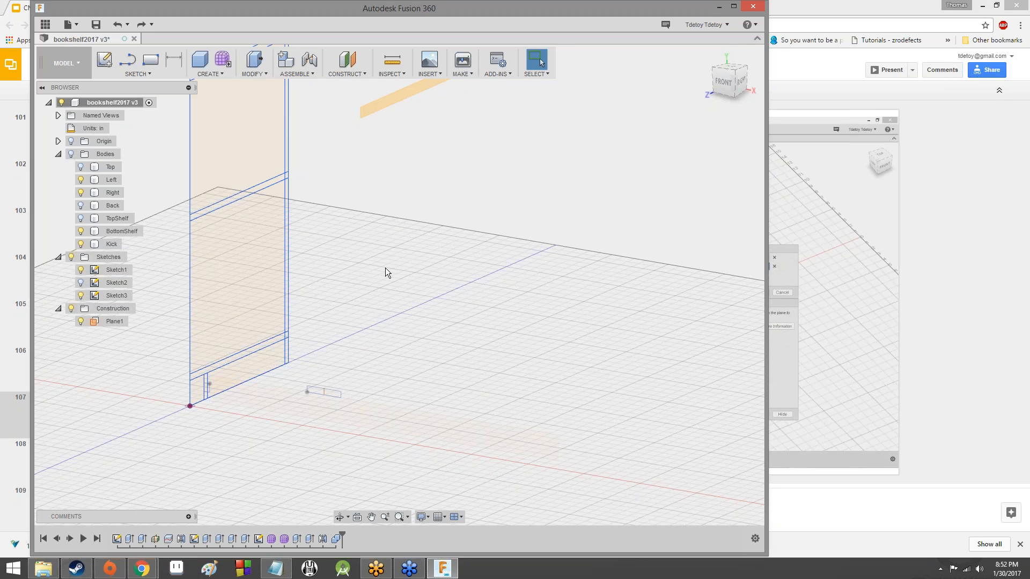
scroll(385, 268, "down", 3)
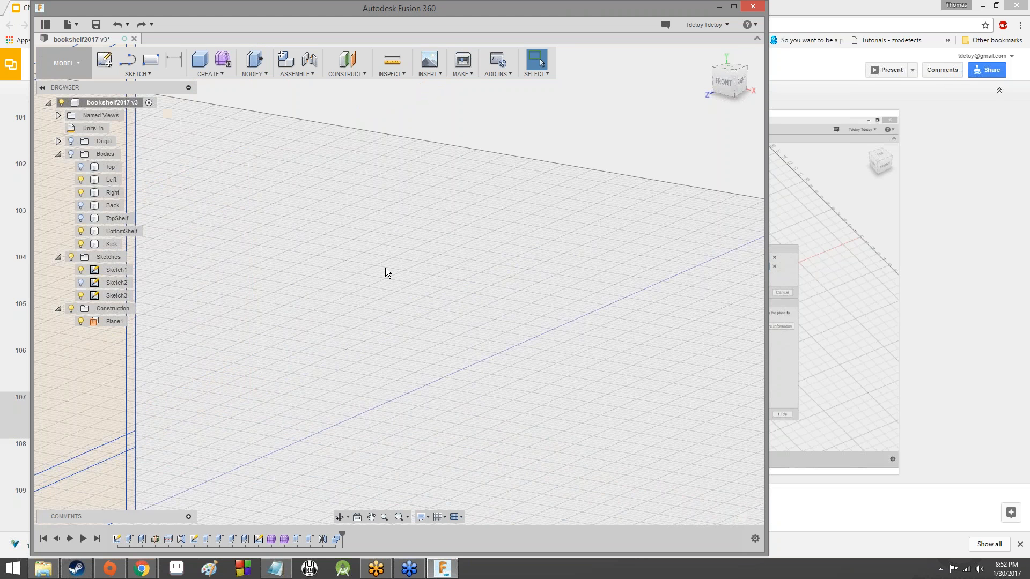
scroll(387, 268, "down", 2)
scroll(387, 268, "up", 6)
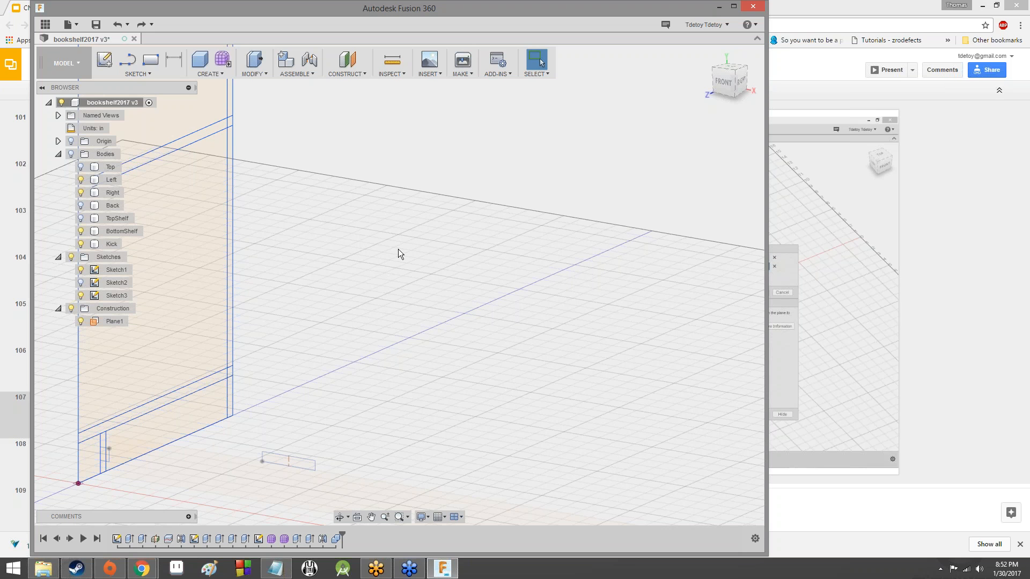
mouse_move(399, 285)
middle_mouse_down("shift")
mouse_move(300, 279)
mouse_move(349, 300)
mouse_move(333, 285)
mouse_move(455, 274)
mouse_move(595, 317)
mouse_move(692, 306)
mouse_move(708, 279)
middle_mouse_up("shift")
mouse_move(321, 268)
middle_mouse_down("shift")
mouse_move(349, 242)
mouse_move(391, 270)
middle_mouse_up("shift")
scroll(391, 269, "down", 5)
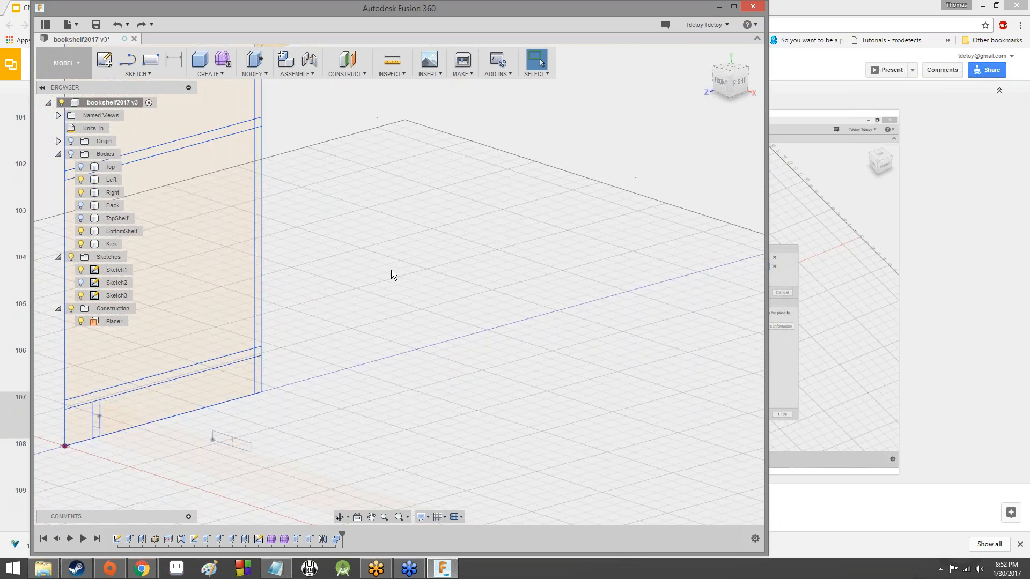
scroll(381, 267, "up", 4)
scroll(373, 256, "up", 3)
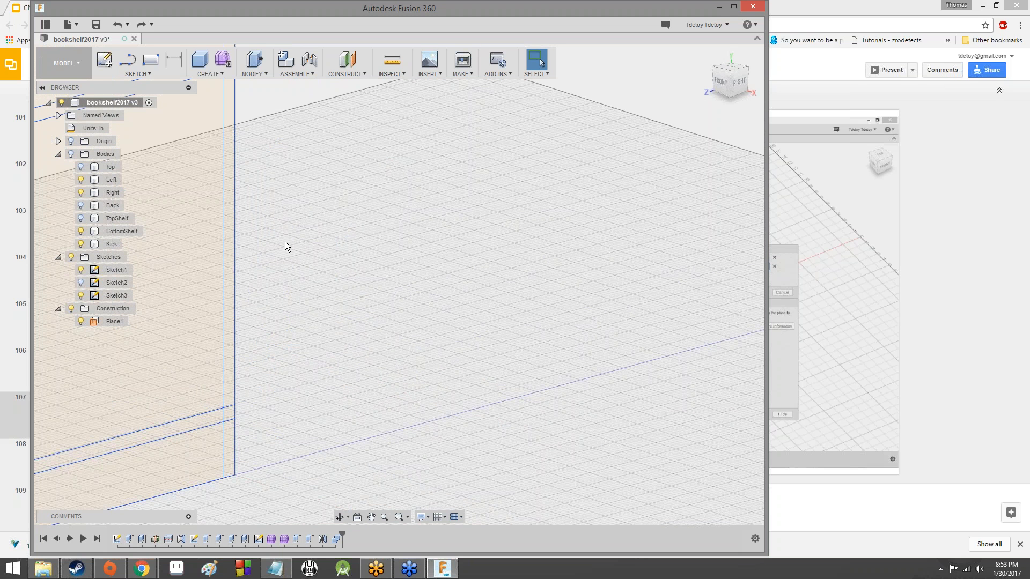
Hide Sketch1, show the bodies again, and view the kick board tab in the bottom shelf from above
left_click(80, 270)
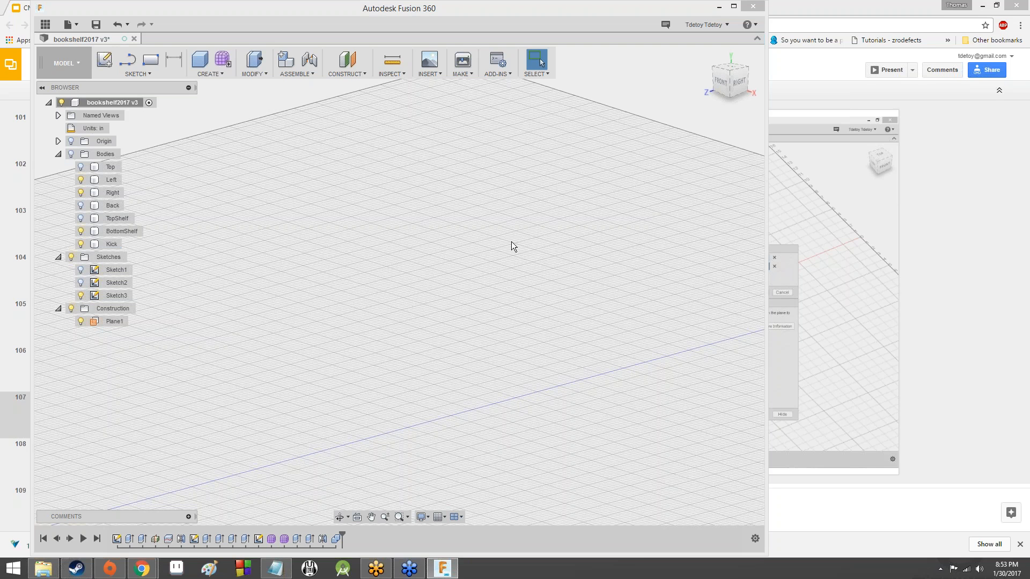
left_click(73, 158)
left_click_drag(731, 81, 752, 98)
scroll(666, 420, "down", 1)
middle_click_drag(666, 420, 506, 194)
scroll(506, 193, "up", 3)
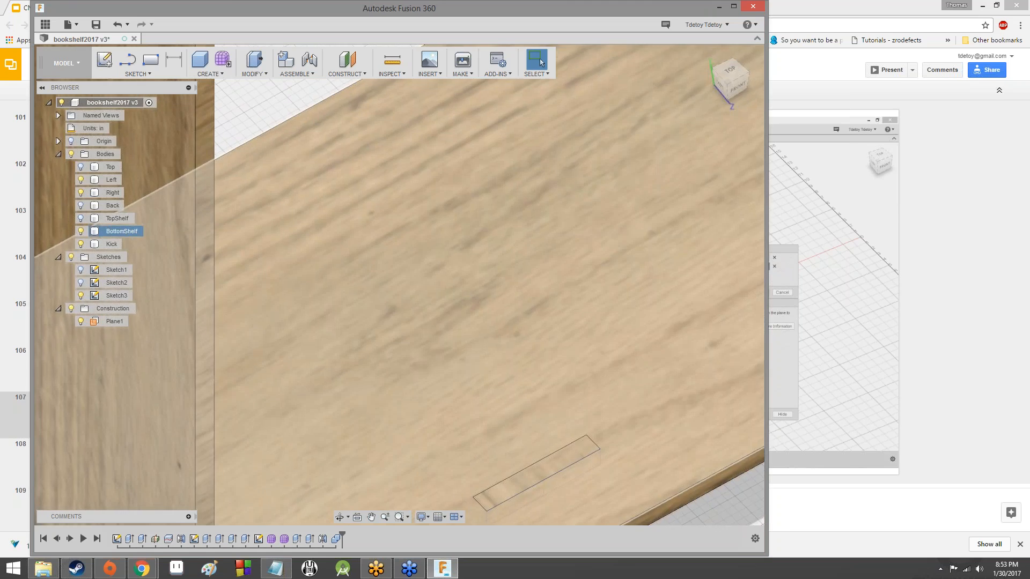
Examine how the kick board's tab fits in the bottom shelf, picking the tab and the shelf surface around it
middle_click_drag(482, 290, 372, 169)
scroll(382, 169, "up", 2)
scroll(395, 135, "up", 2)
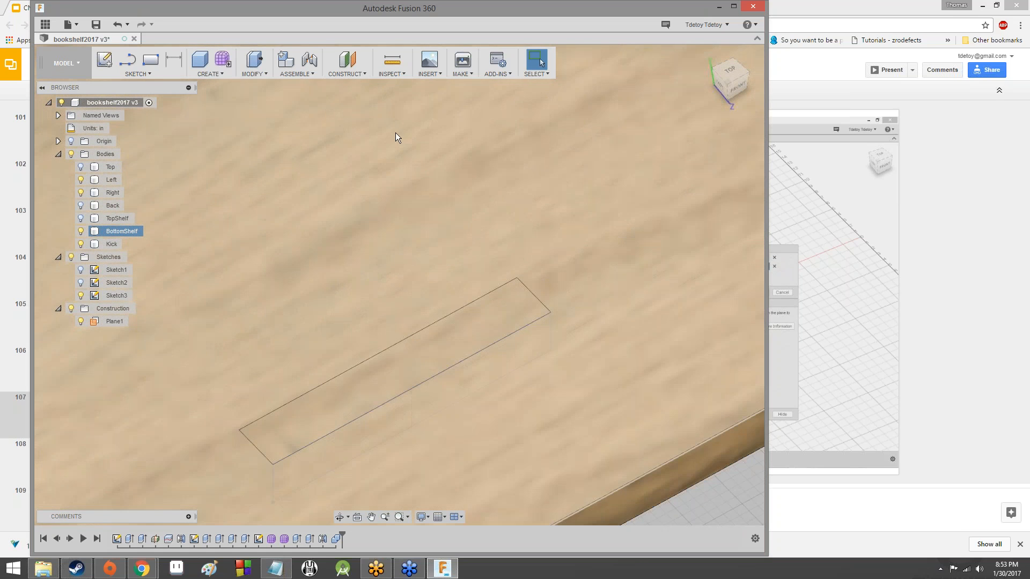
scroll(462, 207, "down", 5)
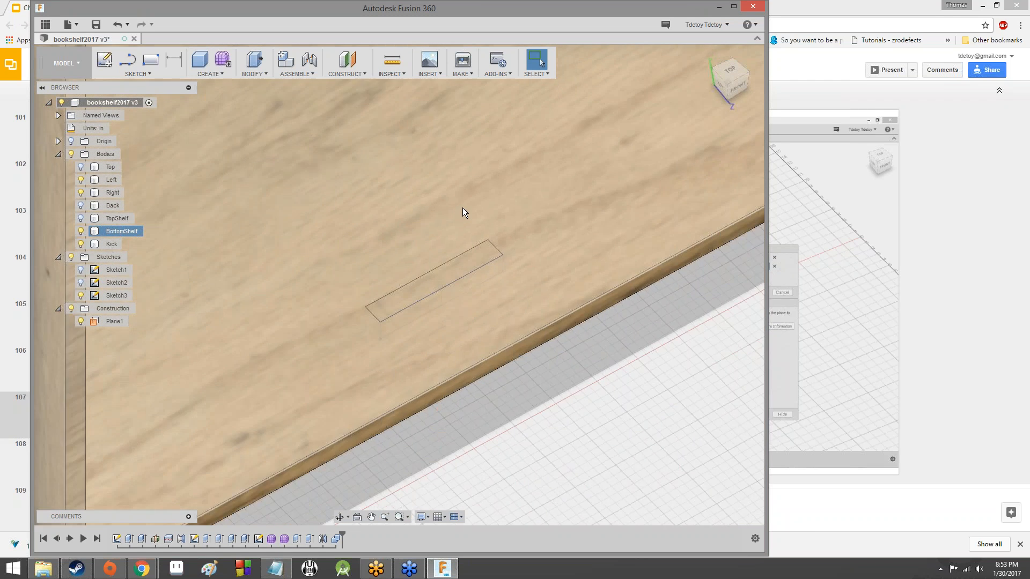
scroll(459, 209, "up", 4)
scroll(461, 303, "down", 3)
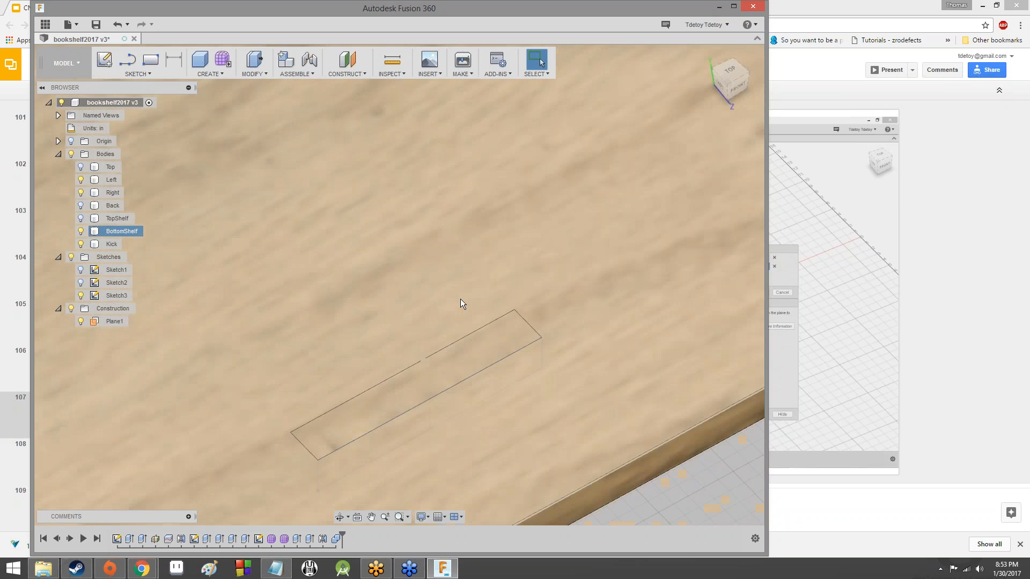
scroll(449, 319, "down", 2)
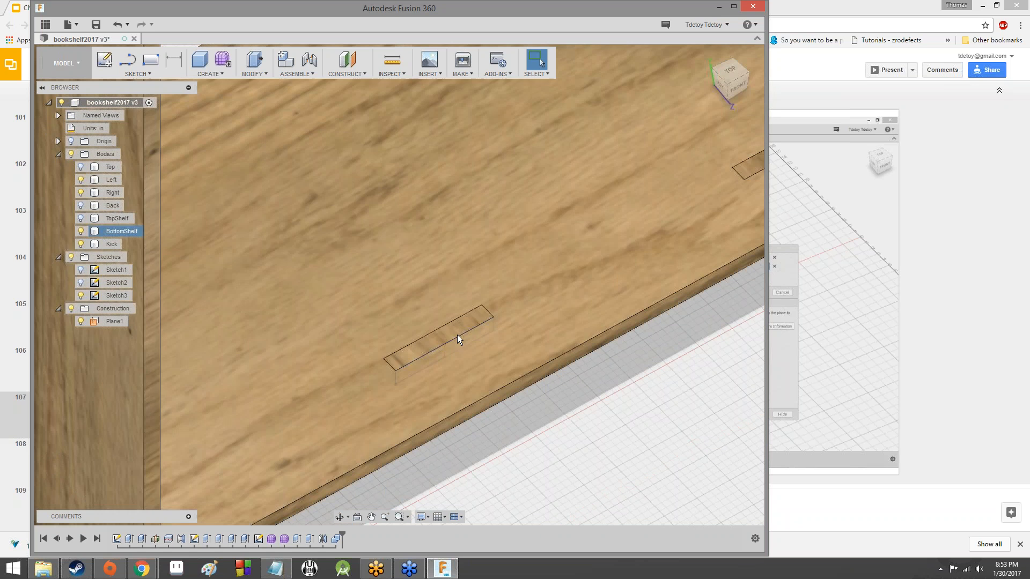
scroll(442, 333, "up", 2)
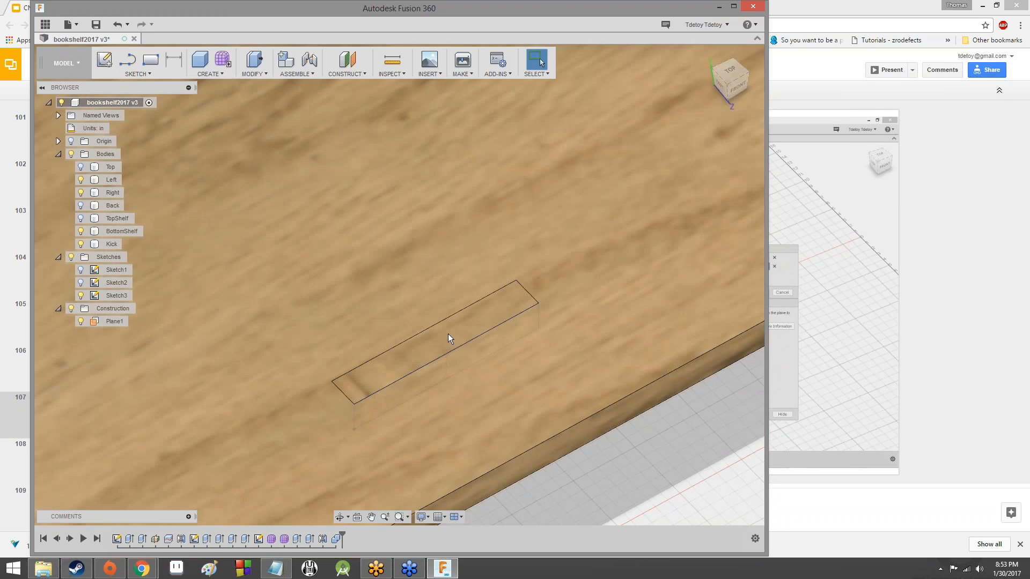
left_click(449, 334)
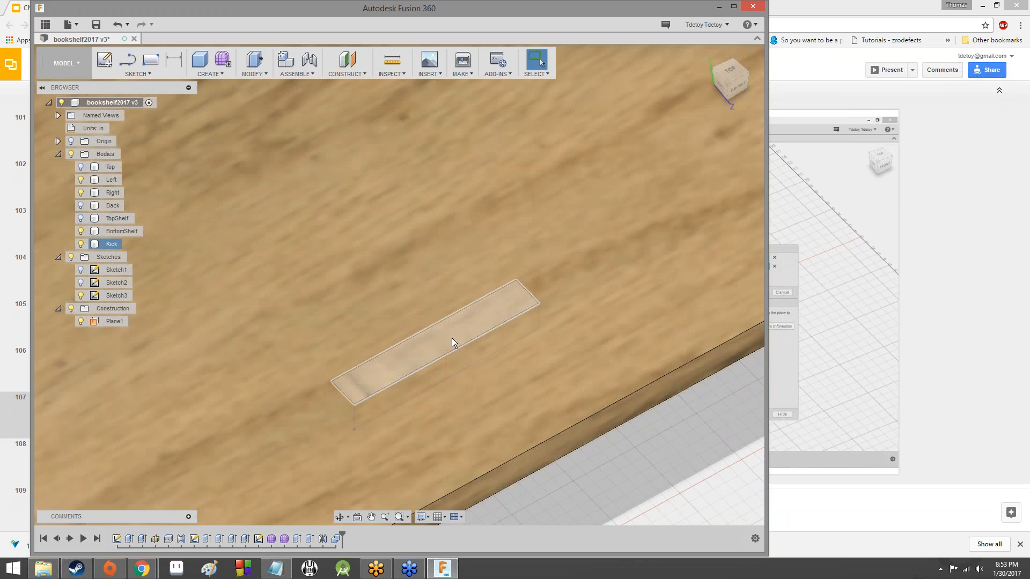
left_click(376, 283)
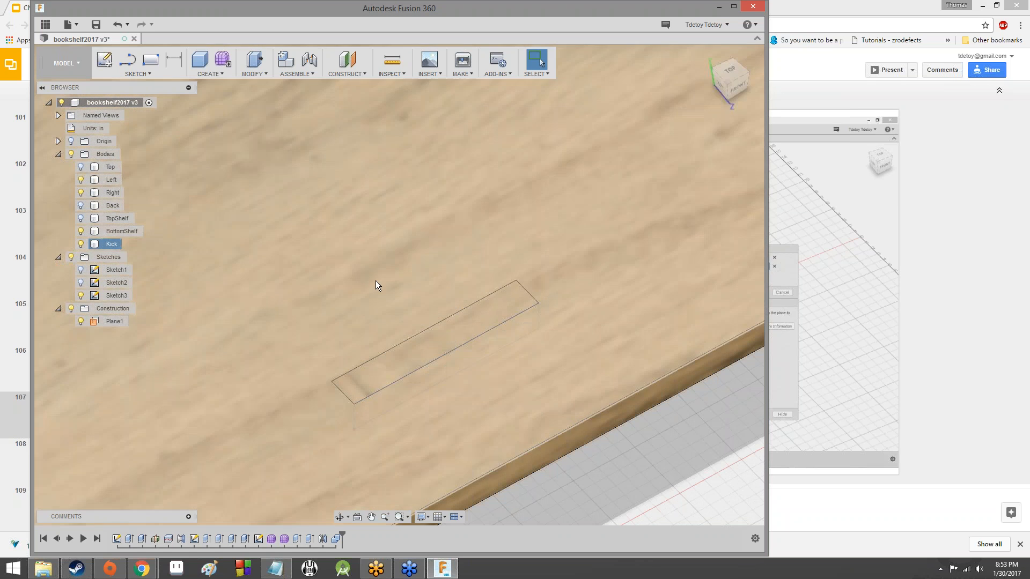
left_click(420, 344)
left_click(420, 355)
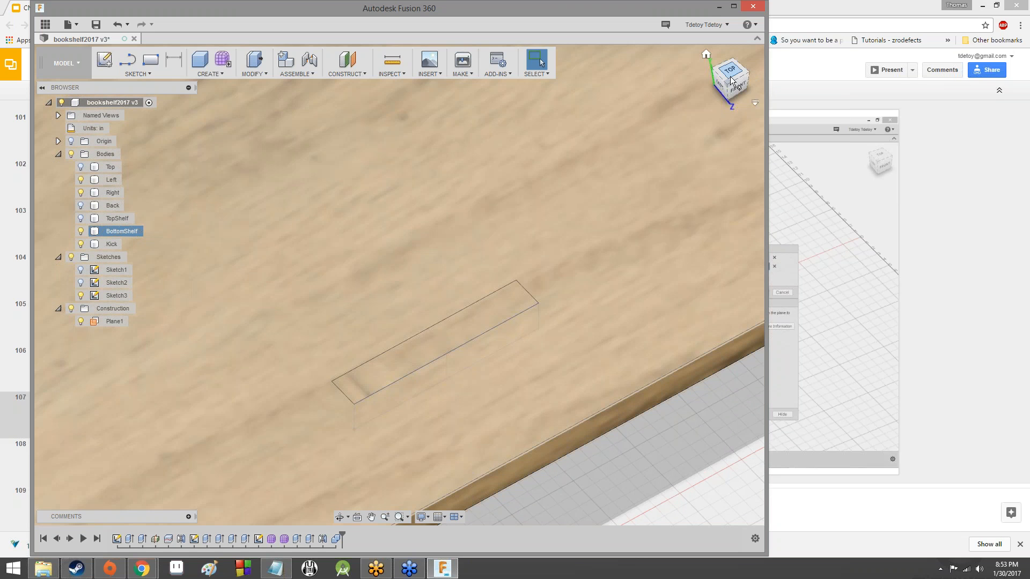
Inspect the assembled sides, bottom shelf and kick board from the front corner, focusing on the tab nearest the Left body
mouse_move(732, 80)
left_mouse_down()
mouse_move(719, 78)
mouse_move(732, 79)
mouse_move(558, 368)
left_mouse_up()
scroll(559, 368, "down", 10)
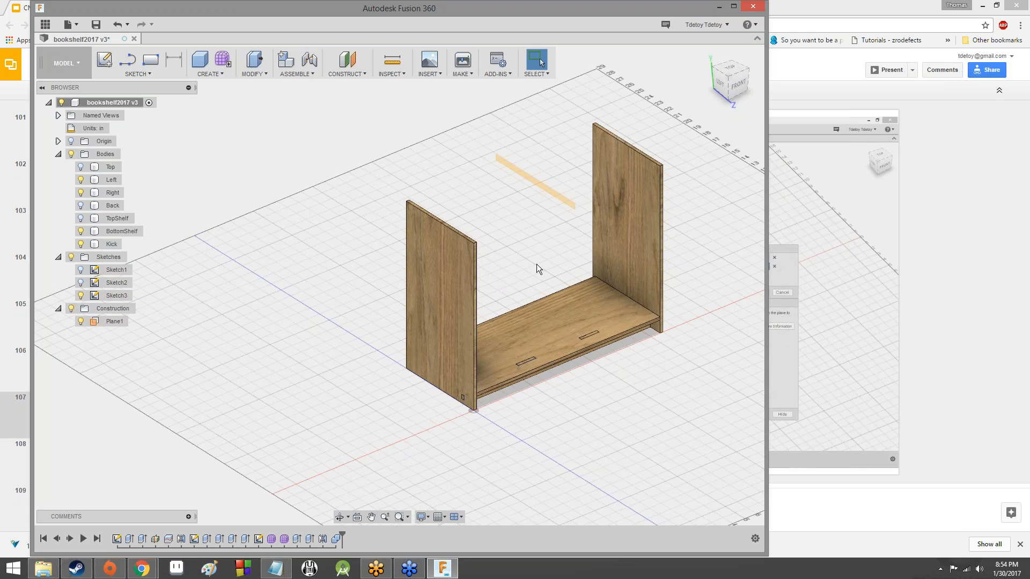
scroll(480, 358, "up", 5)
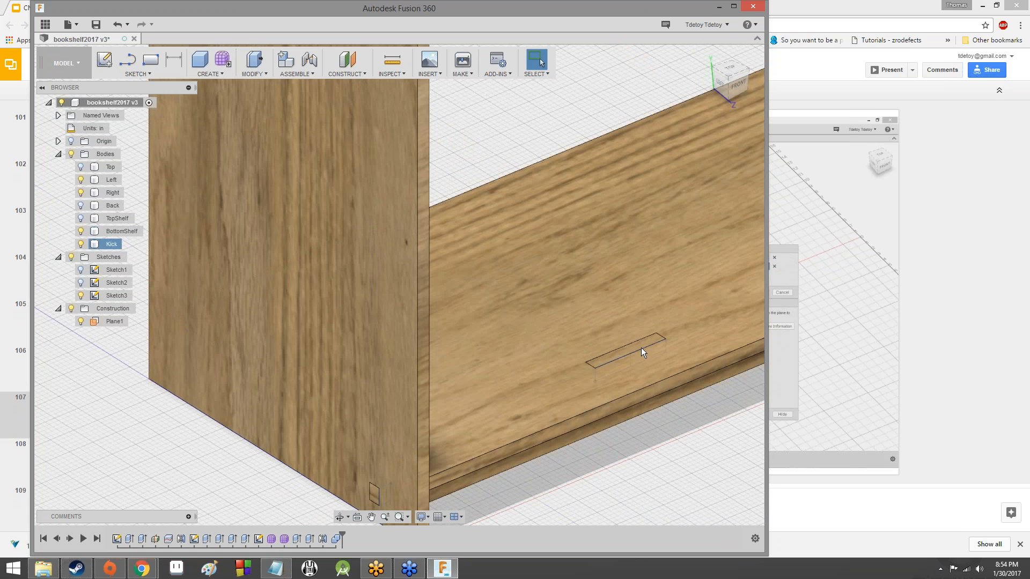
left_click(80, 244)
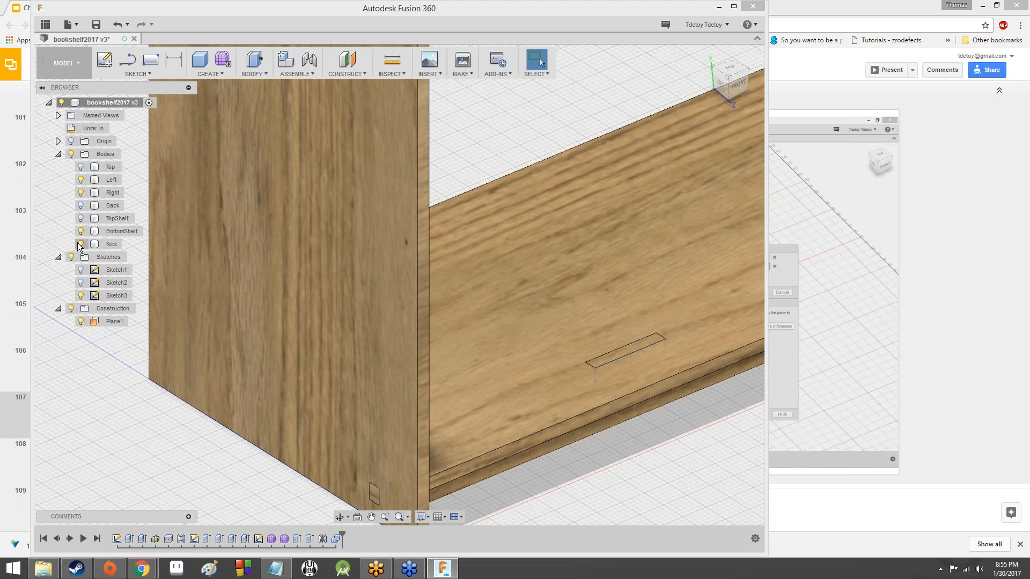
scroll(583, 276, "down", 10)
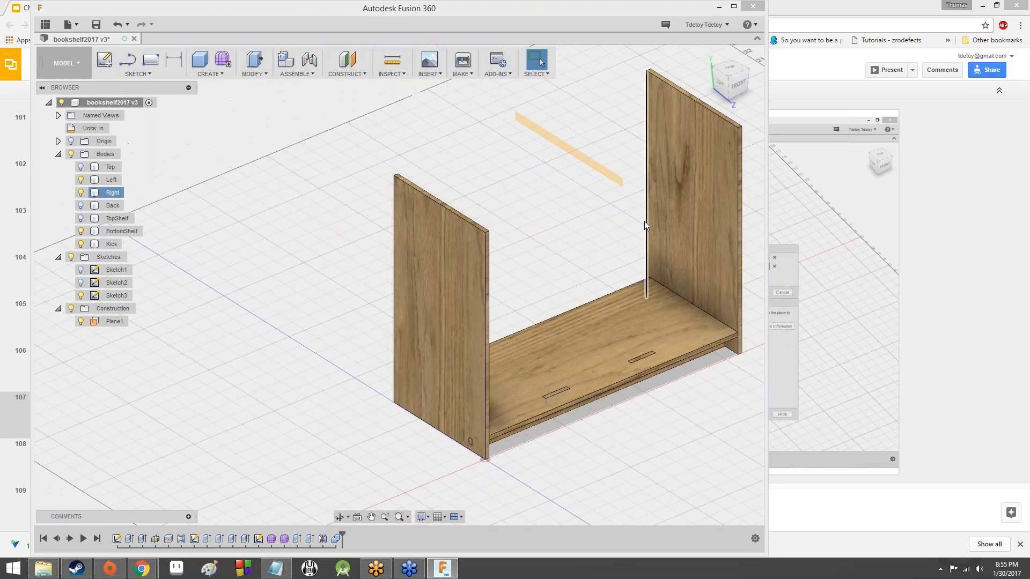
scroll(630, 226, "down", 4)
scroll(611, 230, "up", 6)
scroll(611, 230, "up", 2)
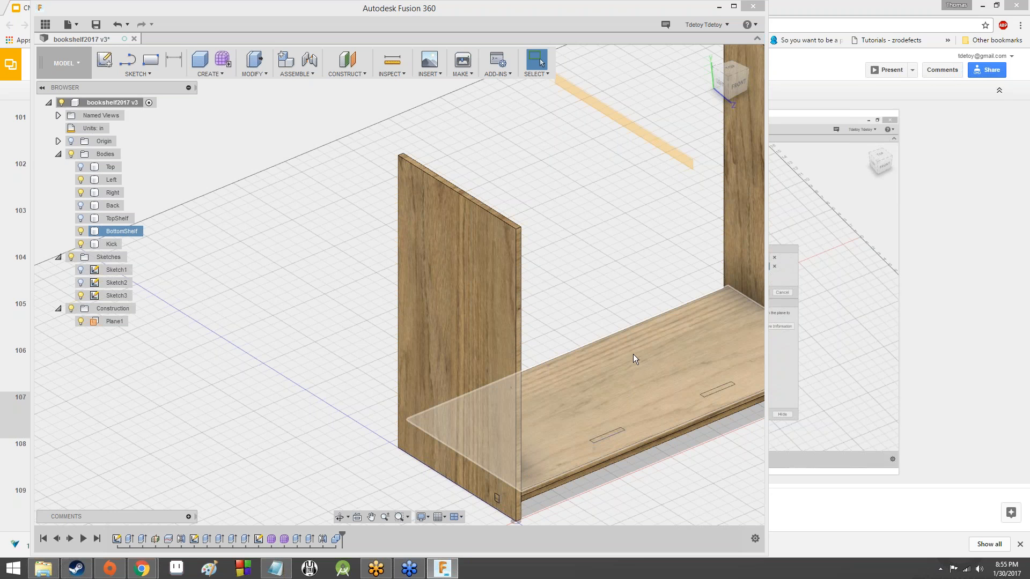
scroll(566, 313, "down", 5)
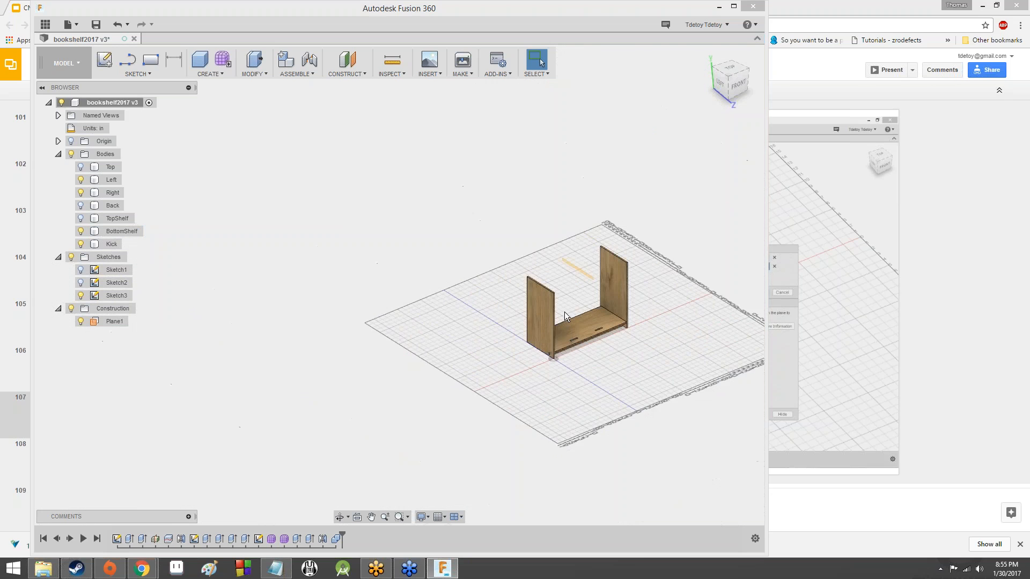
scroll(564, 311, "down", 2)
scroll(561, 298, "up", 10)
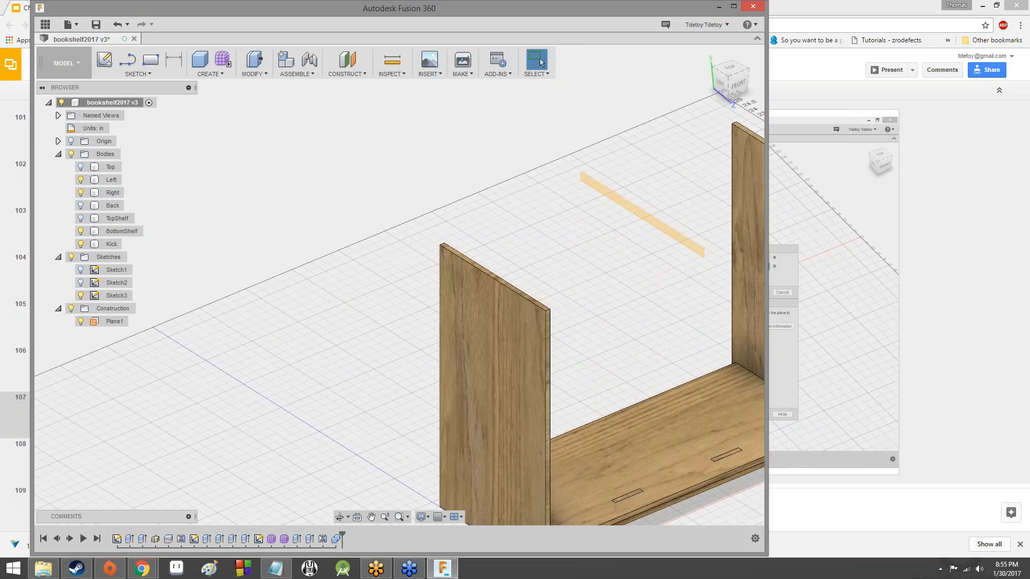
middle_click_drag(567, 314, 506, 179)
scroll(506, 179, "up", 4)
scroll(507, 177, "down", 8)
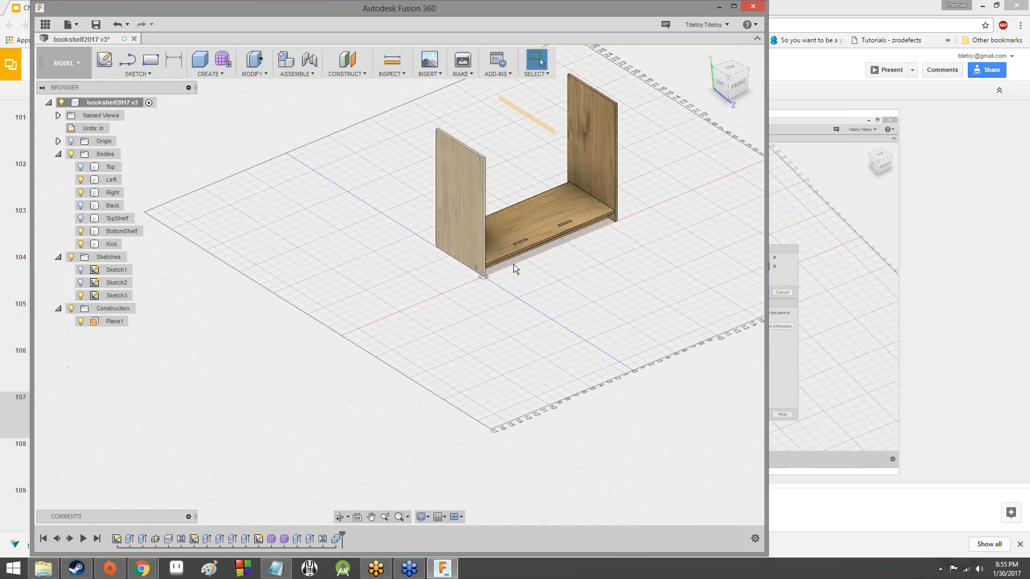
left_click(590, 221)
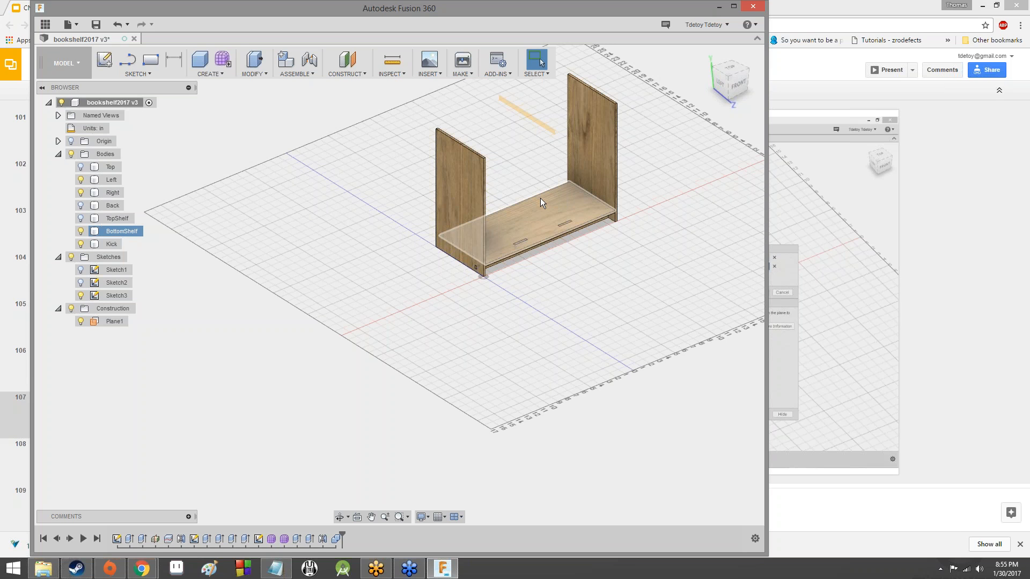
key("Escape")
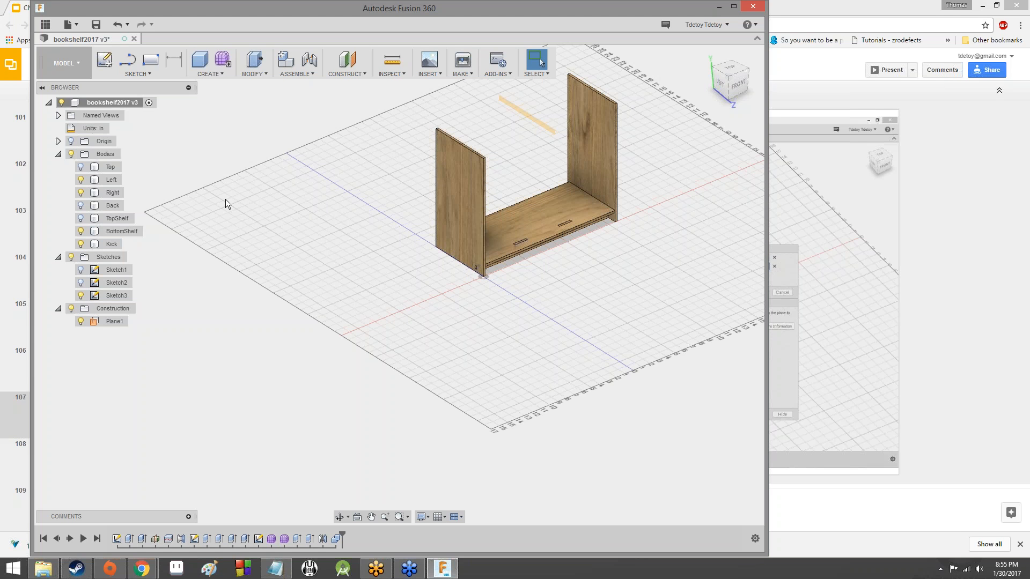
scroll(354, 198, "down", 2)
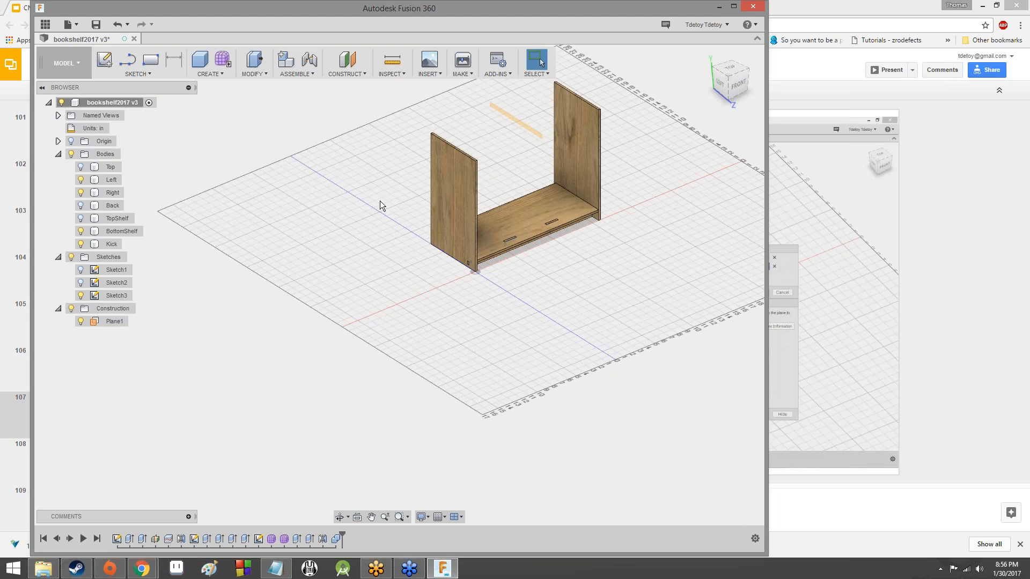
left_click(472, 175)
left_click(353, 196)
scroll(402, 185, "up", 3)
scroll(401, 185, "down", 4)
scroll(392, 187, "up", 2)
scroll(384, 188, "up", 3)
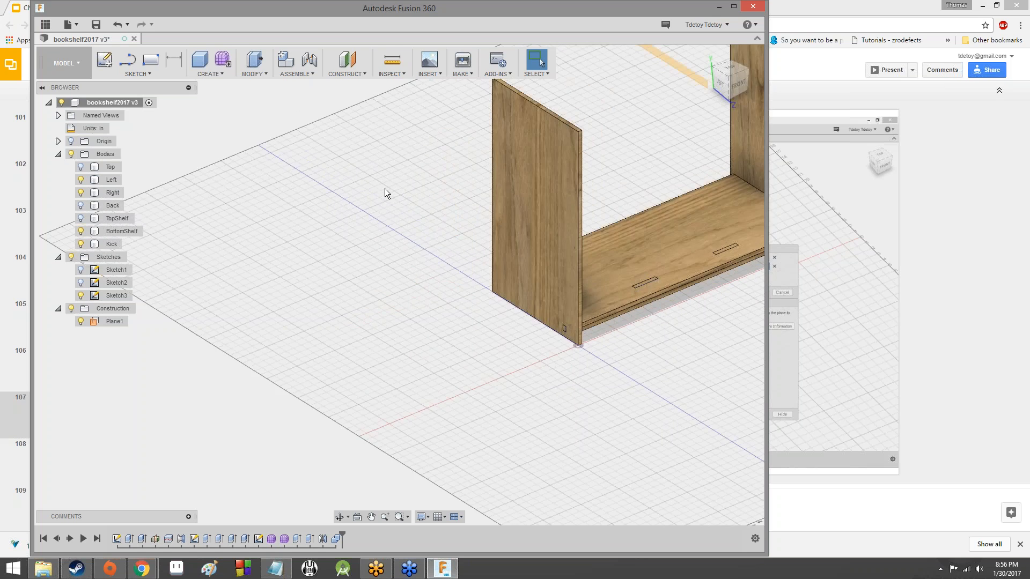
scroll(386, 190, "down", 2)
scroll(390, 177, "up", 3)
scroll(431, 185, "down", 5)
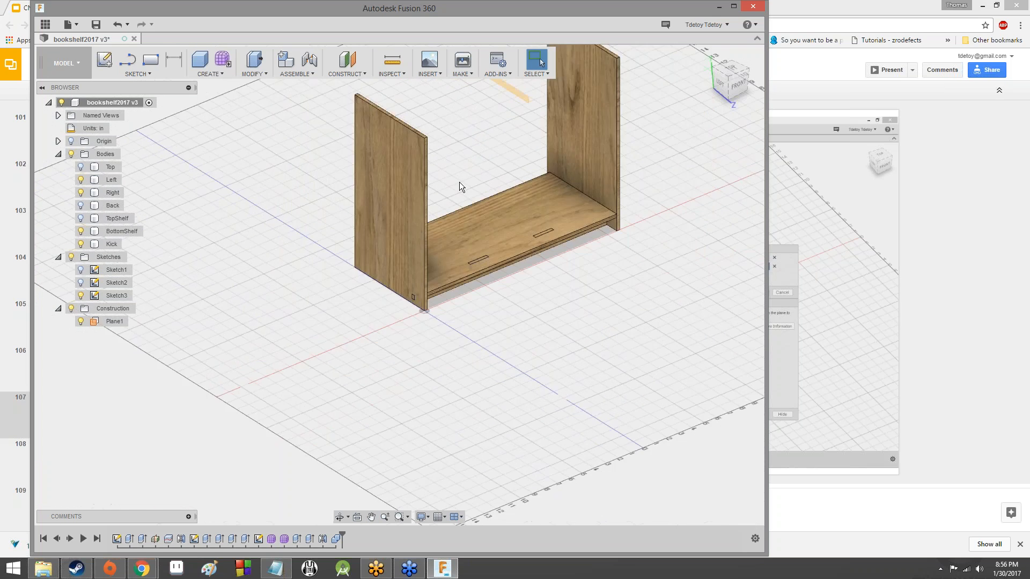